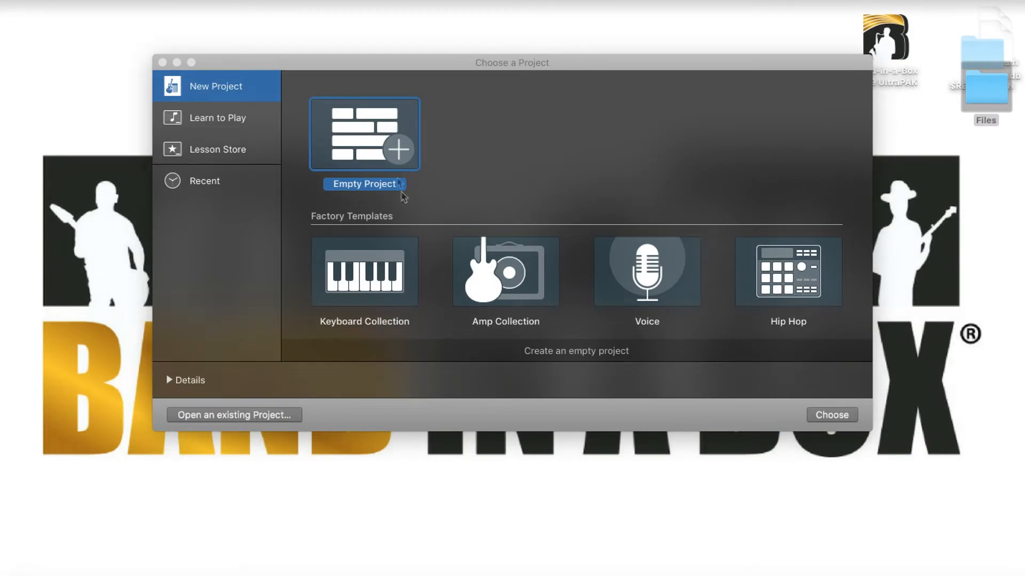
Step: Create an empty project with one Classic Electric Piano software instrument track
{"action": "left_click", "coordinate": [830, 415]}
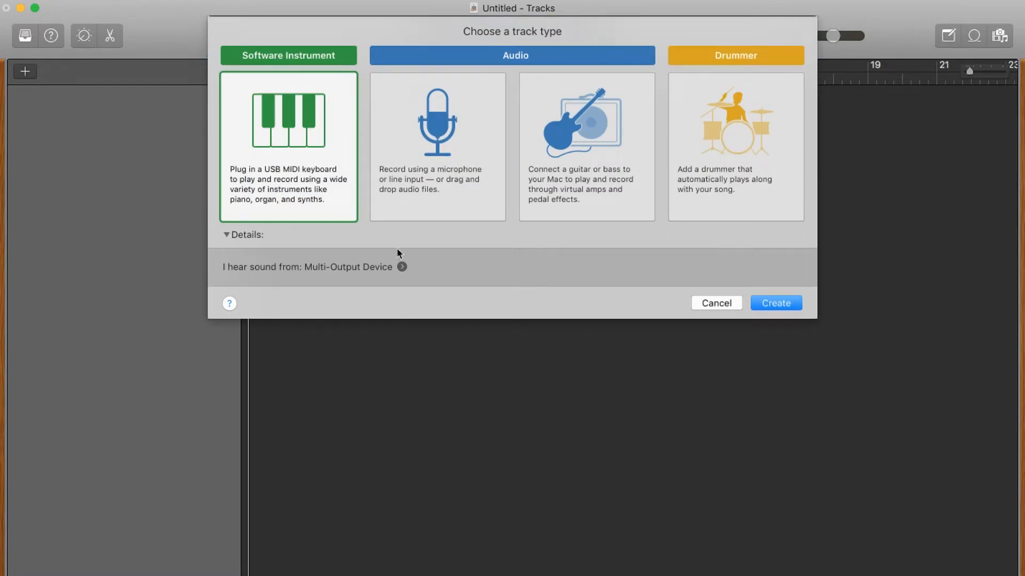
{"action": "left_click", "coordinate": [778, 303]}
{"action": "left_click", "coordinate": [84, 37]}
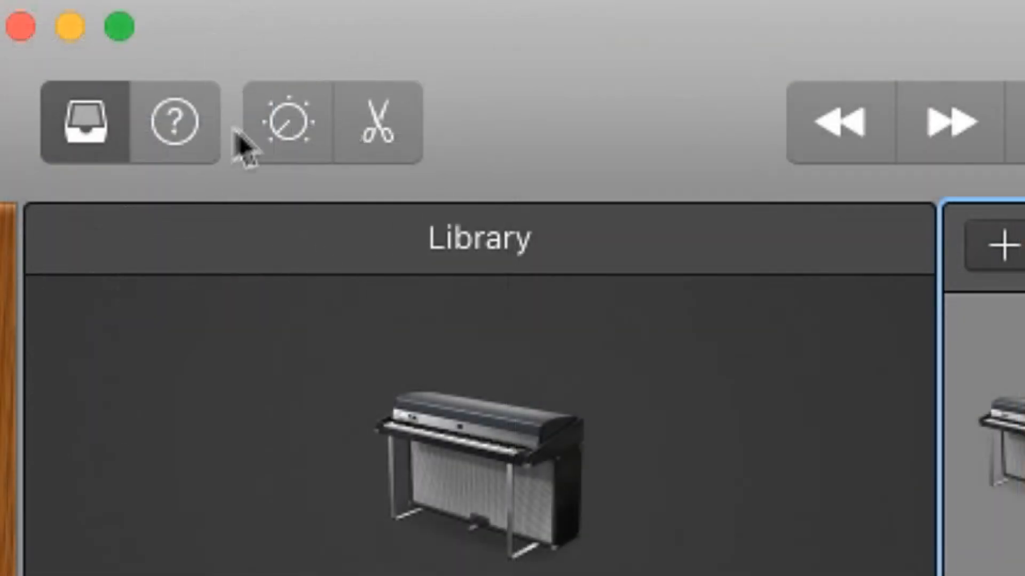
Step: In Smart Controls, load PG Music's Band-in-a-Box DAW AU Plugin as the track's instrument
{"action": "left_click", "coordinate": [272, 129]}
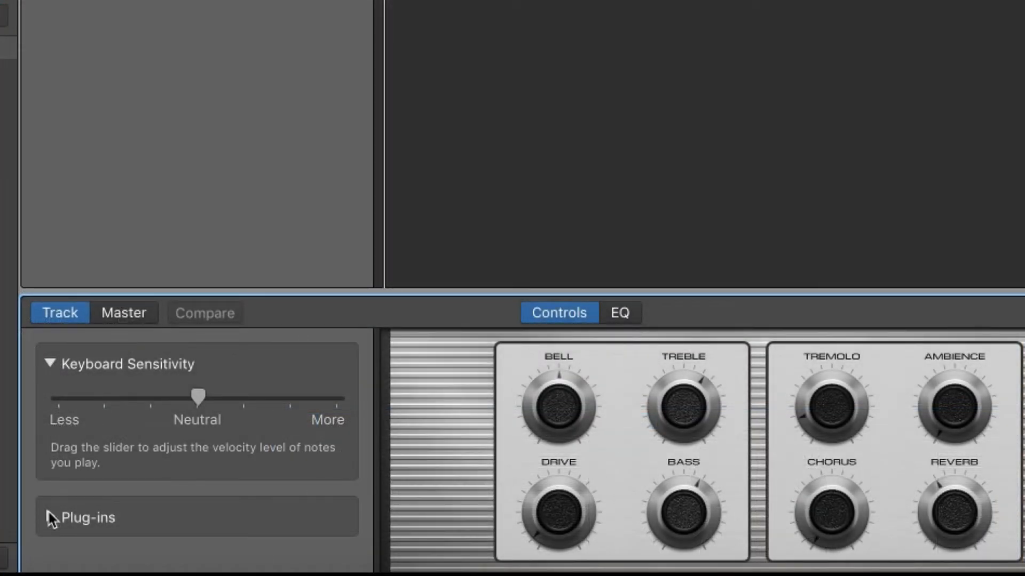
{"action": "left_click", "coordinate": [49, 517]}
{"action": "scroll", "coordinate": [138, 467], "scroll_direction": "down", "scroll_amount": 3}
{"action": "mouse_move", "coordinate": [343, 472]}
{"action": "left_click", "coordinate": [337, 472]}
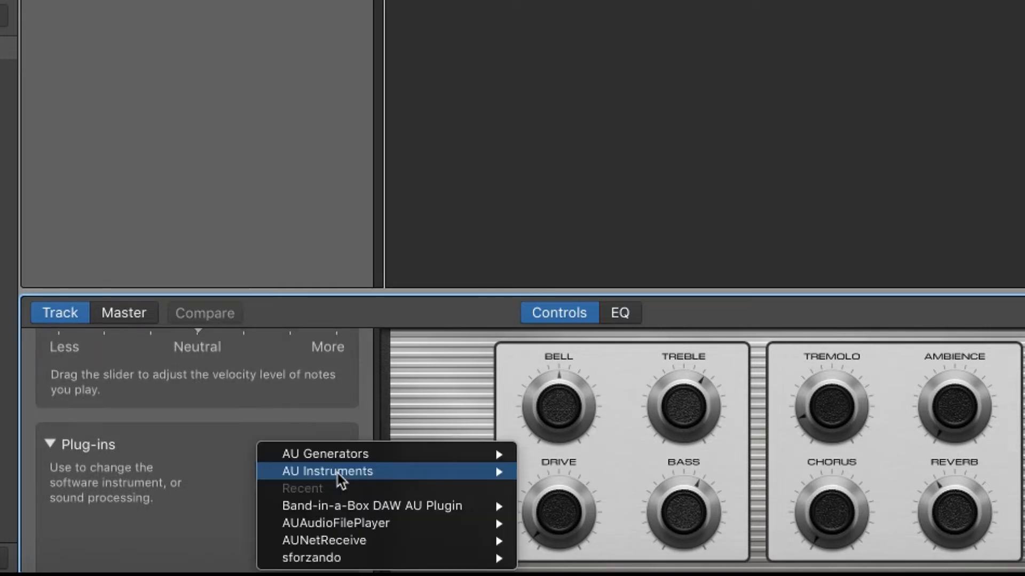
{"action": "mouse_move", "coordinate": [338, 474]}
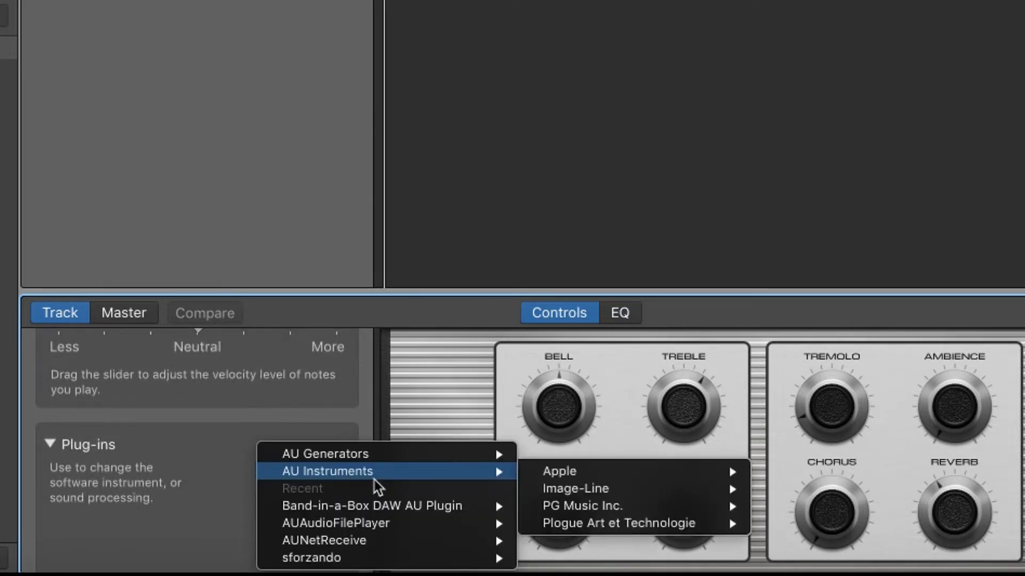
{"action": "mouse_move", "coordinate": [609, 509]}
{"action": "mouse_move", "coordinate": [799, 516]}
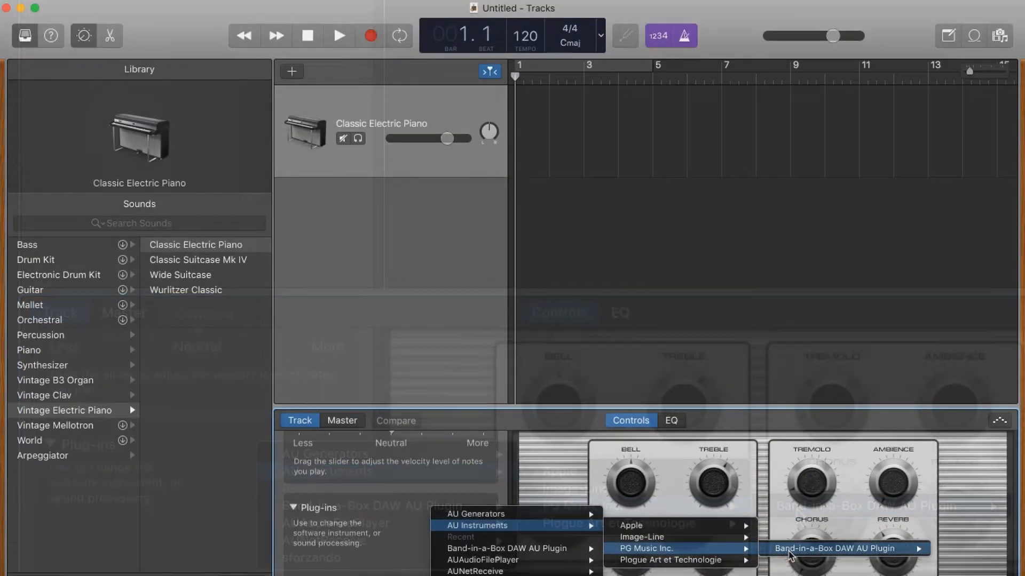
{"action": "left_click", "coordinate": [798, 512]}
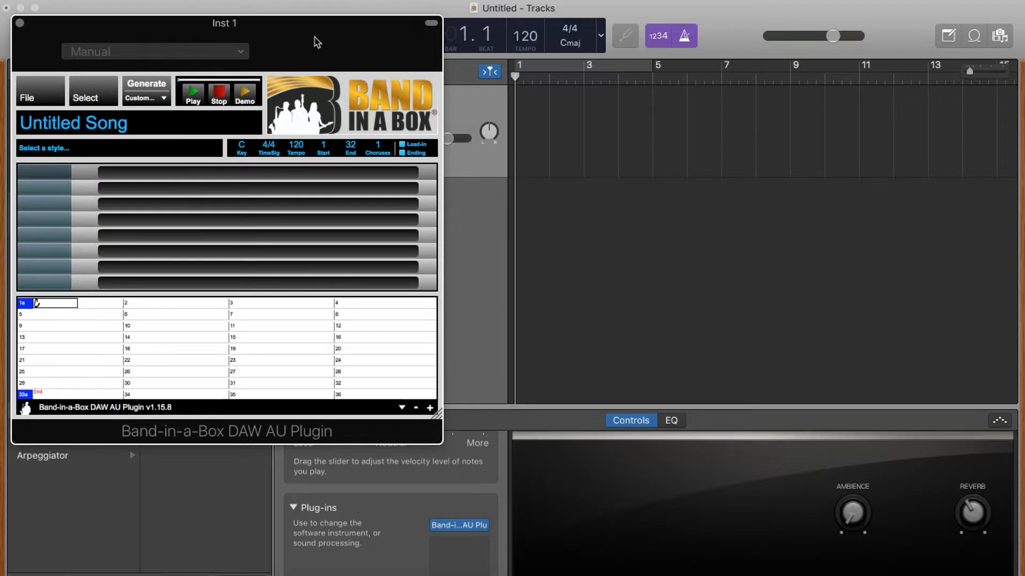
Step: Move and enlarge the plugin window so the chord grid shows past bar 36, clear of the Sounds library
{"action": "left_click_drag", "start_coordinate": [309, 32], "coordinate": [340, 91]}
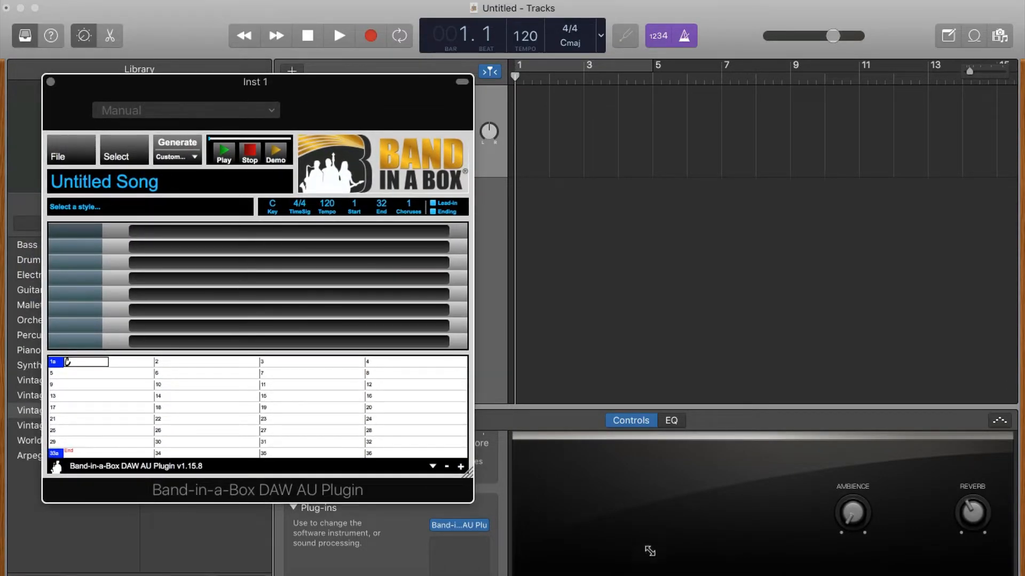
{"action": "left_click_drag", "start_coordinate": [468, 474], "coordinate": [656, 572]}
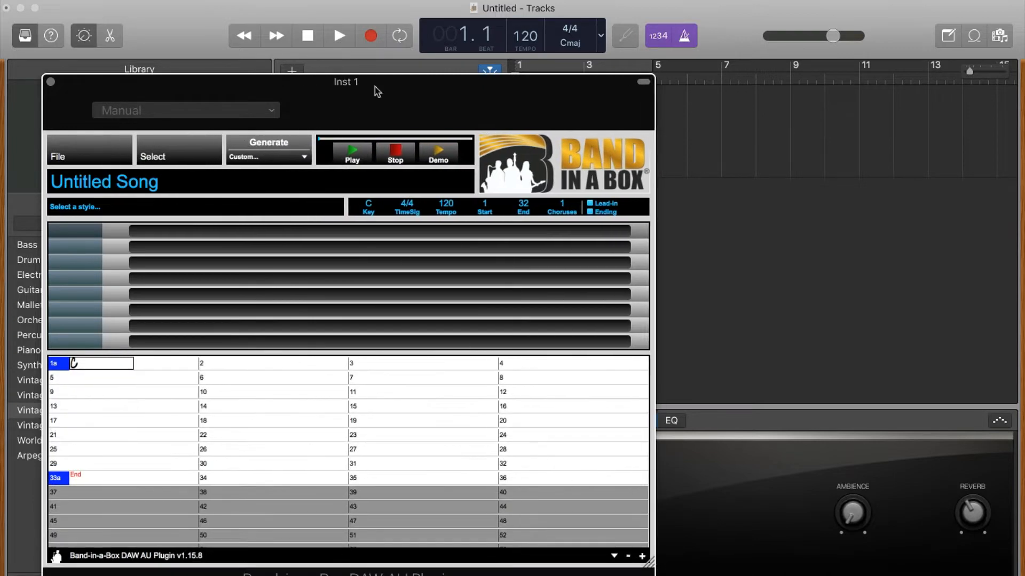
{"action": "left_click_drag", "start_coordinate": [375, 89], "coordinate": [520, 65]}
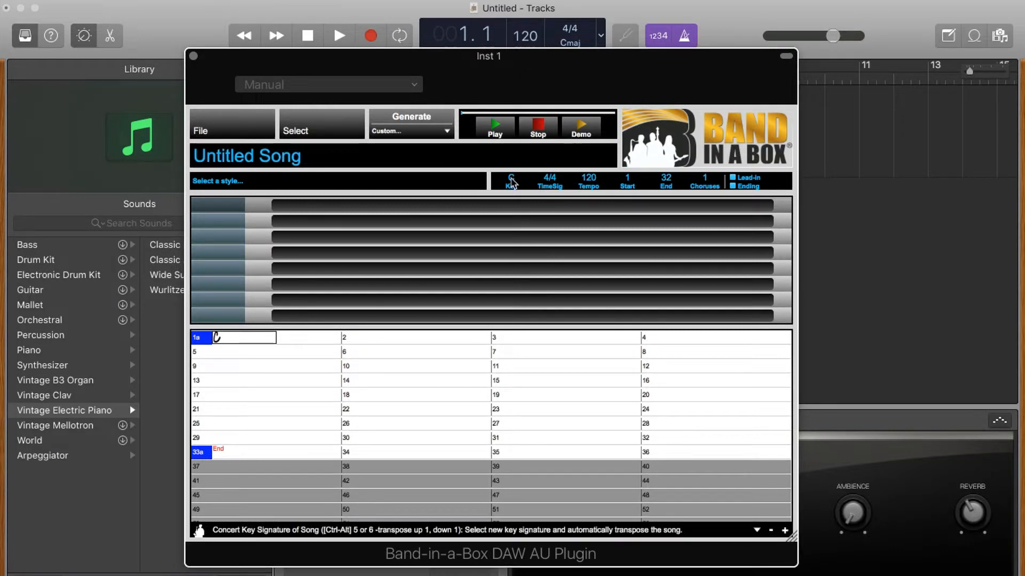
Step: Set the song key to E and enter the blues chords A7, E7, B7, A7, E7 across the bars
{"action": "left_click", "coordinate": [511, 180]}
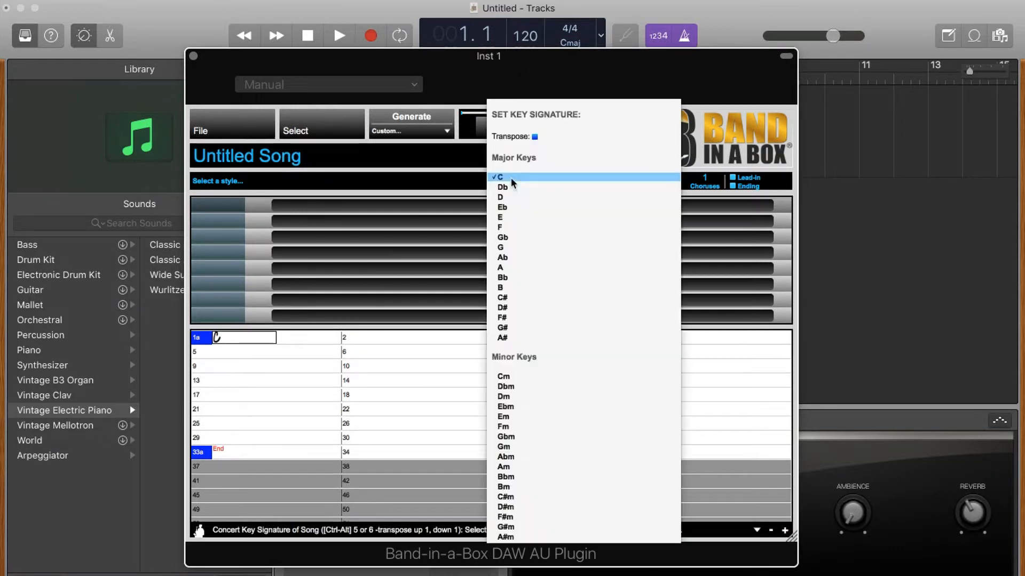
{"action": "left_click", "coordinate": [515, 222]}
{"action": "key", "text": "Right"}
{"action": "type", "text": "A7"}
{"action": "key", "text": "Right"}
{"action": "key", "text": "Right"}
{"action": "key", "text": "Right"}
{"action": "key", "text": "Right"}
{"action": "type", "text": "E7"}
{"action": "key", "text": "Right"}
{"action": "key", "text": "Right"}
{"action": "key", "text": "Right"}
{"action": "key", "text": "Right"}
{"action": "type", "text": "B7"}
{"action": "key", "text": "Right"}
{"action": "key", "text": "Right"}
{"action": "type", "text": "A7"}
{"action": "key", "text": "Right"}
{"action": "key", "text": "Right"}
{"action": "type", "text": "E7"}
{"action": "key", "text": "Right"}
{"action": "key", "text": "Right"}
{"action": "key", "text": "Right"}
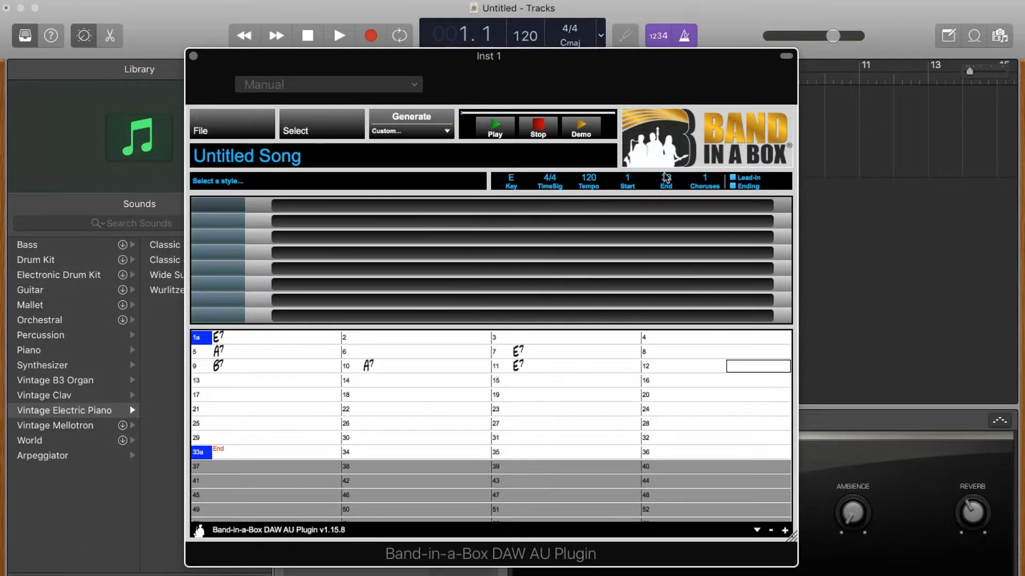
Step: Set the song's end bar to 12 and its choruses to 2
{"action": "left_click", "coordinate": [666, 178]}
{"action": "key", "text": "Return"}
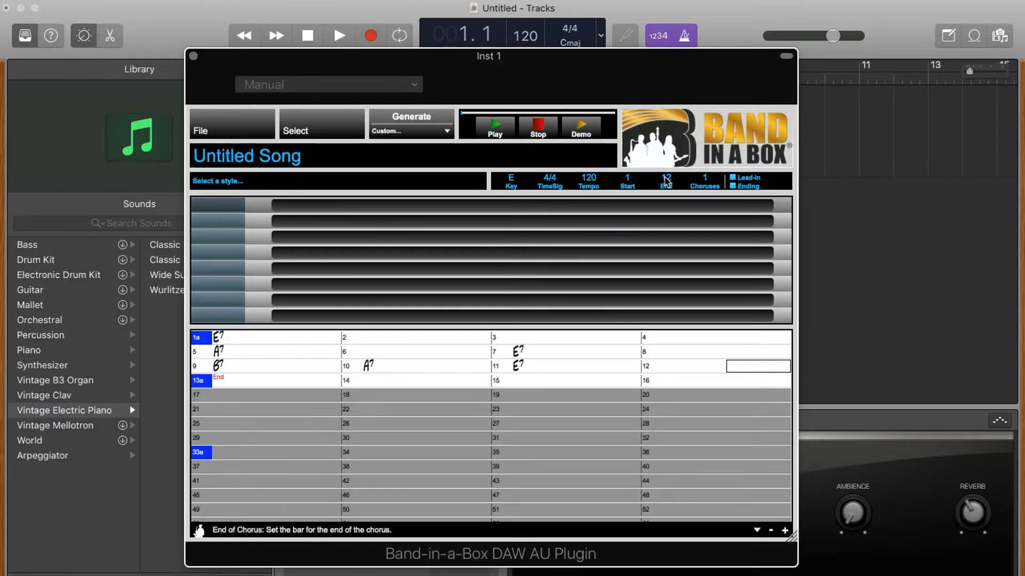
{"action": "left_click", "coordinate": [705, 178]}
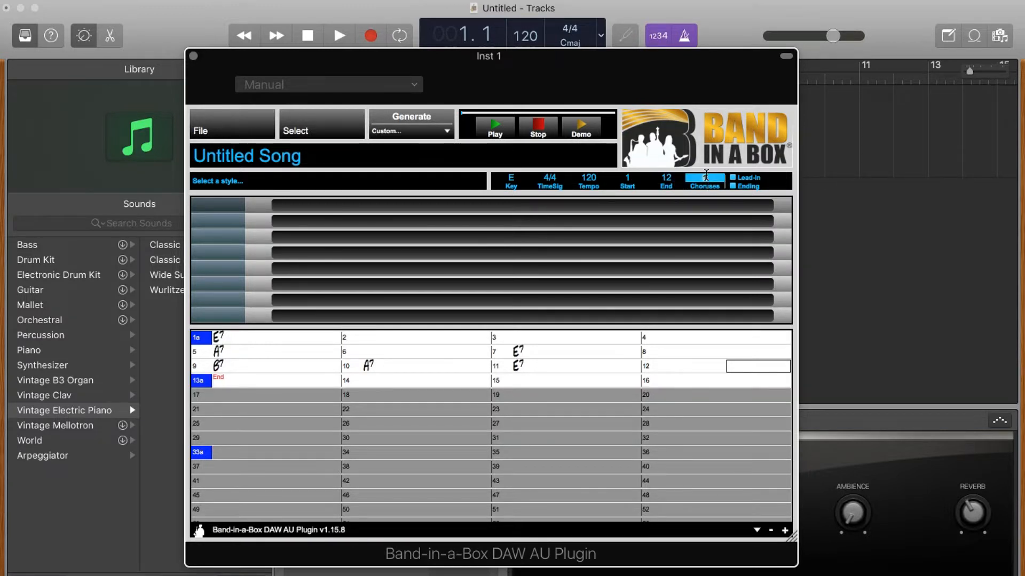
{"action": "type", "text": "2"}
{"action": "key", "text": "Return"}
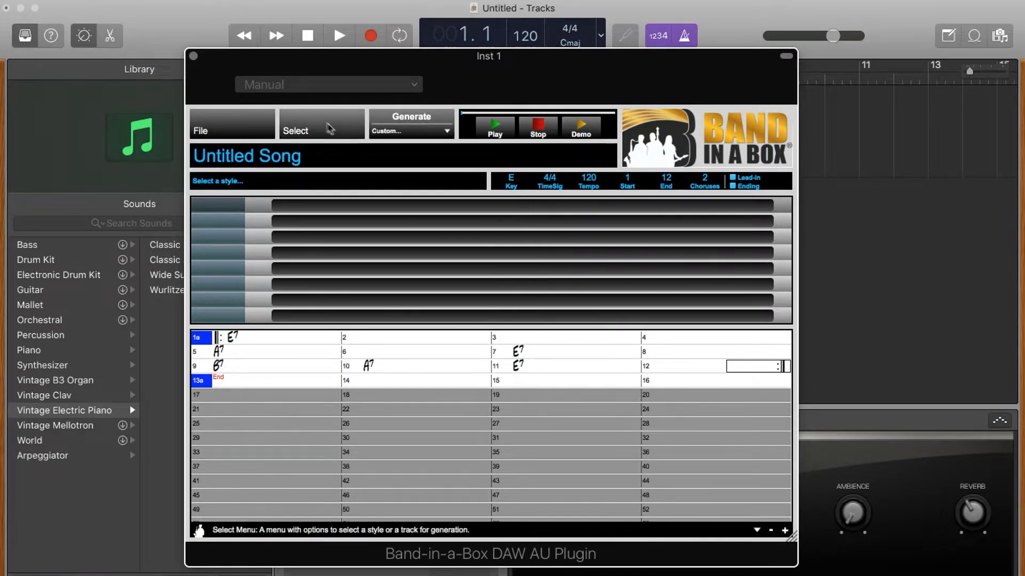
Step: Open Select A Style... and filter the StylePicker list with 'rock'
{"action": "left_click", "coordinate": [325, 127]}
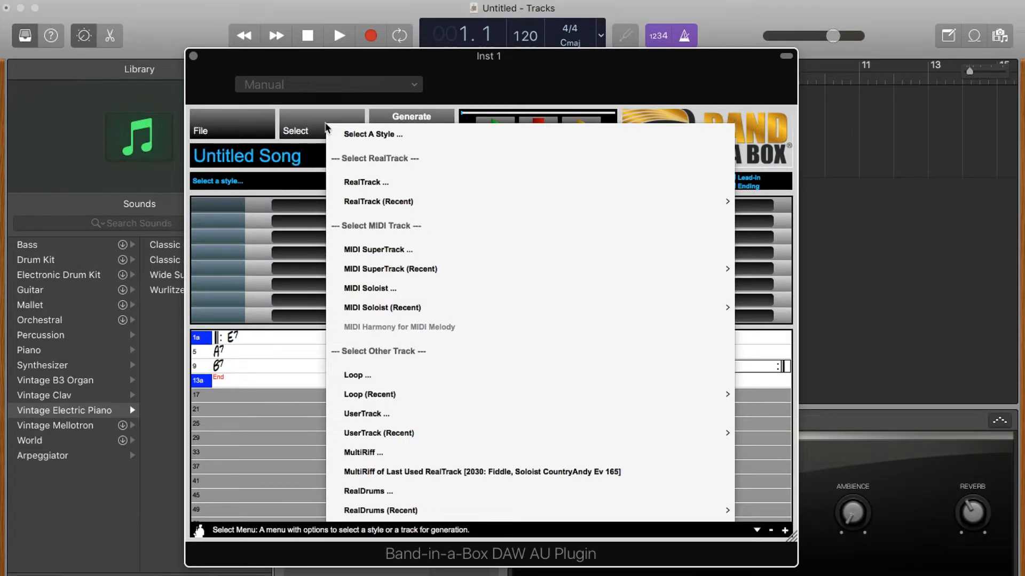
{"action": "left_click", "coordinate": [363, 134]}
{"action": "scroll", "coordinate": [293, 284], "scroll_direction": "down", "scroll_amount": 20}
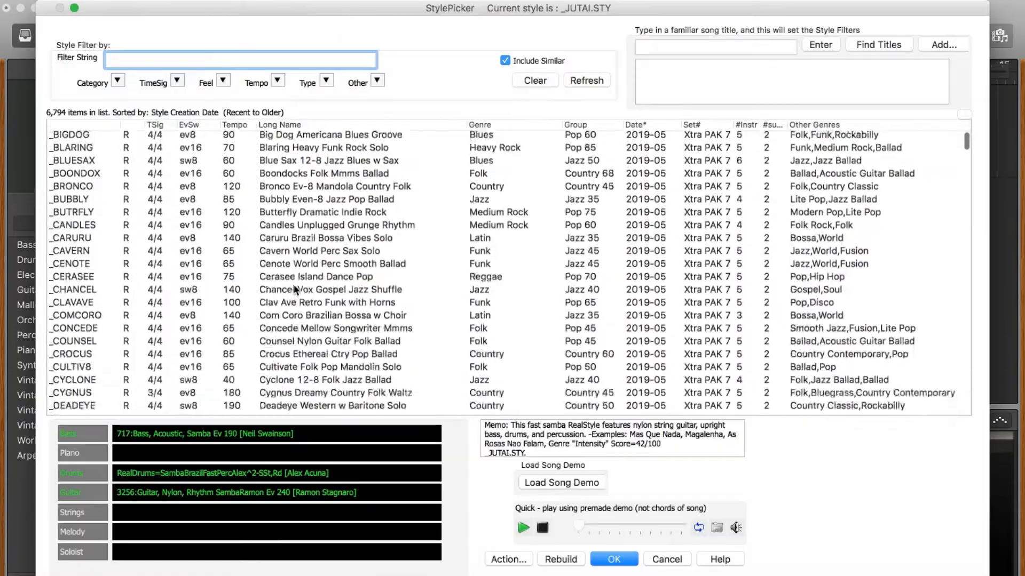
{"action": "scroll", "coordinate": [295, 290], "scroll_direction": "up", "scroll_amount": 10}
{"action": "scroll", "coordinate": [295, 290], "scroll_direction": "up", "scroll_amount": 10}
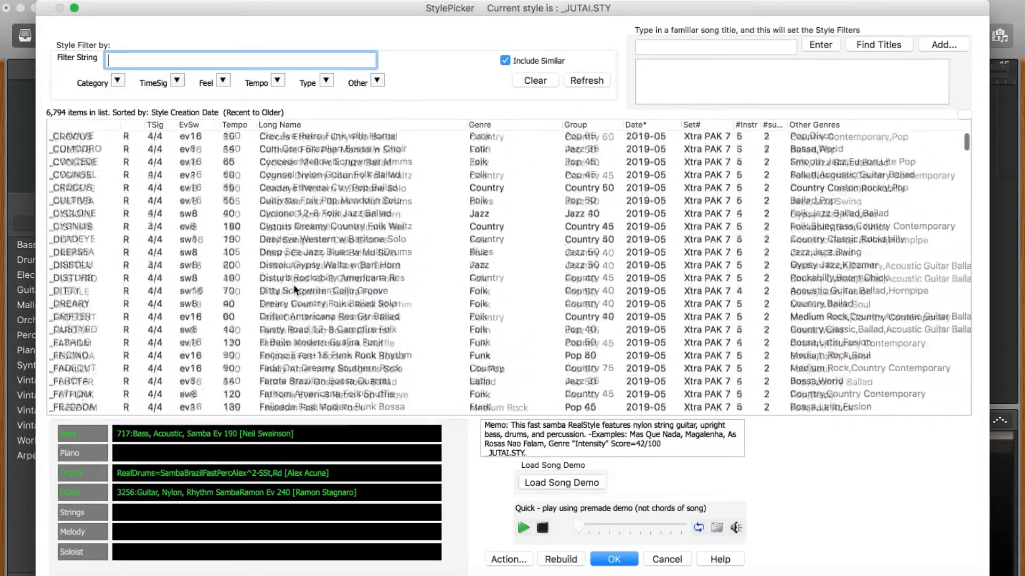
{"action": "scroll", "coordinate": [295, 290], "scroll_direction": "up", "scroll_amount": 2}
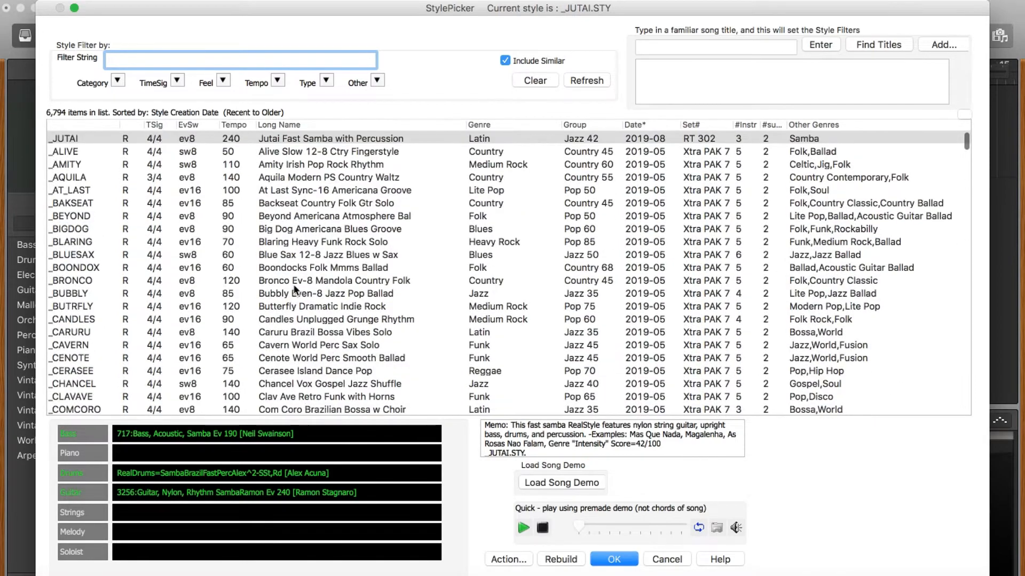
{"action": "type", "text": "rock"}
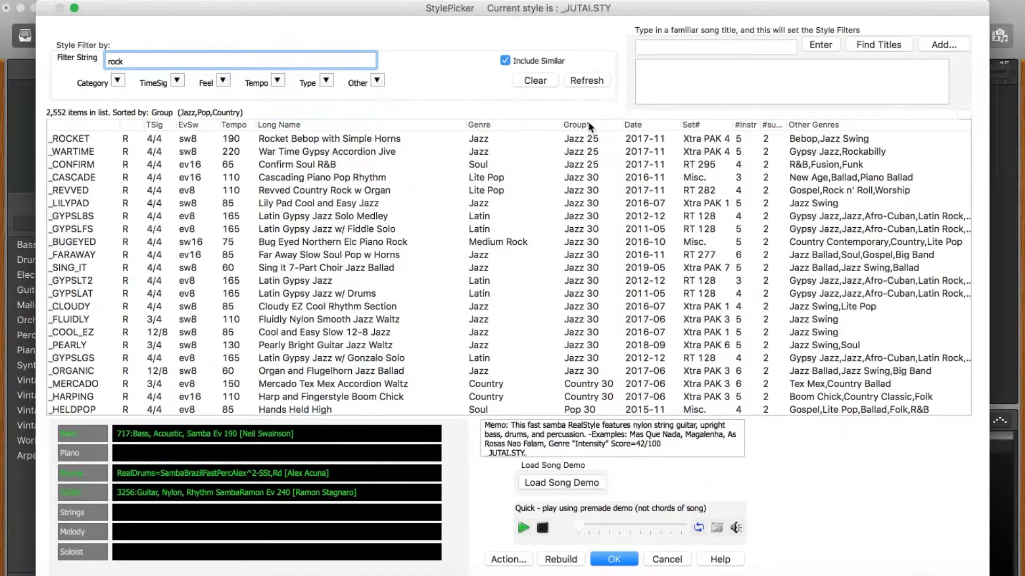
Step: Sort by Group, preview Bass Hard Rock with Organ and Punk styles, then pick Metal Chug (_THRASH1)
{"action": "left_click", "coordinate": [589, 126]}
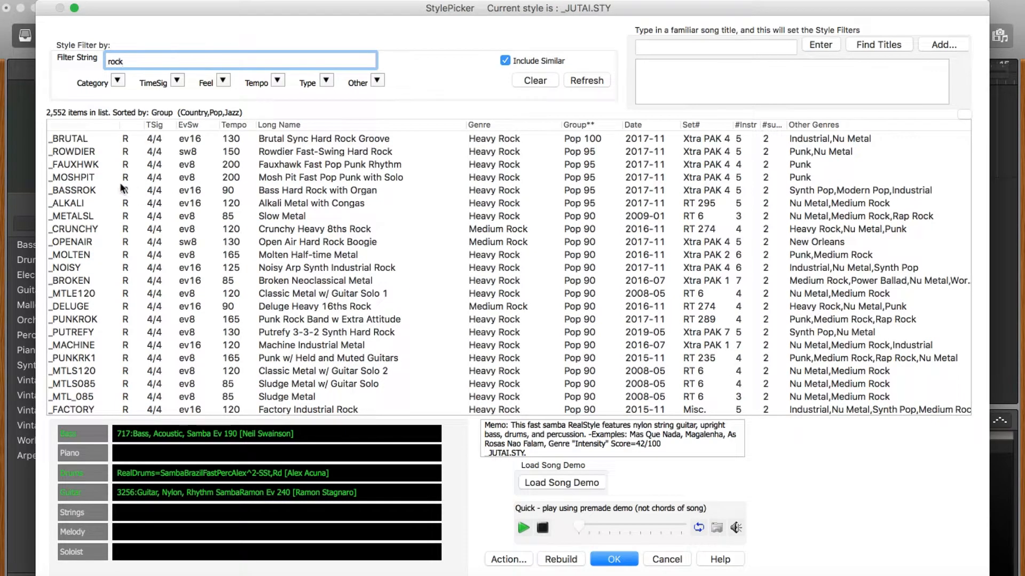
{"action": "left_click", "coordinate": [96, 191]}
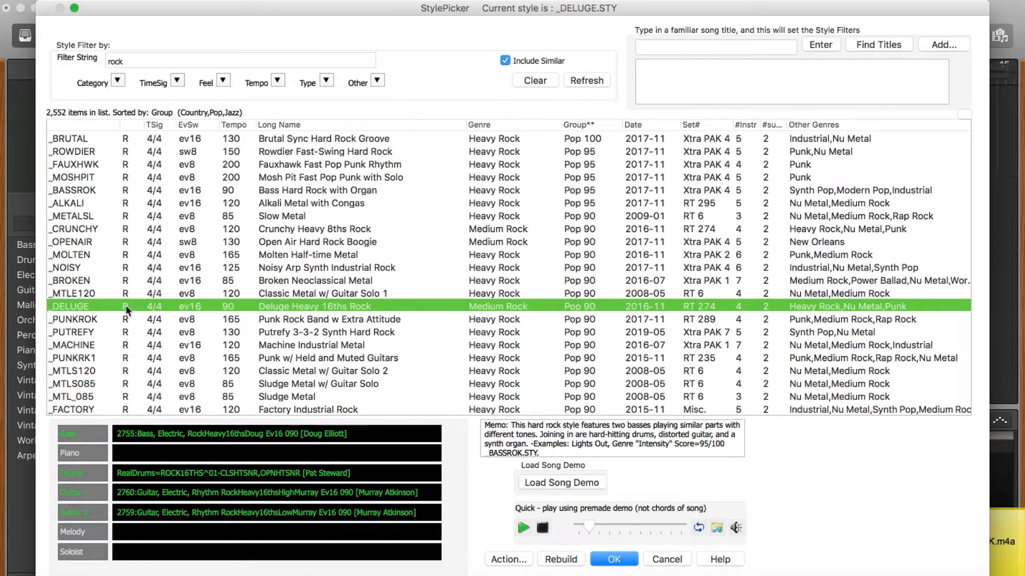
{"action": "scroll", "coordinate": [206, 239], "scroll_direction": "down", "scroll_amount": 5}
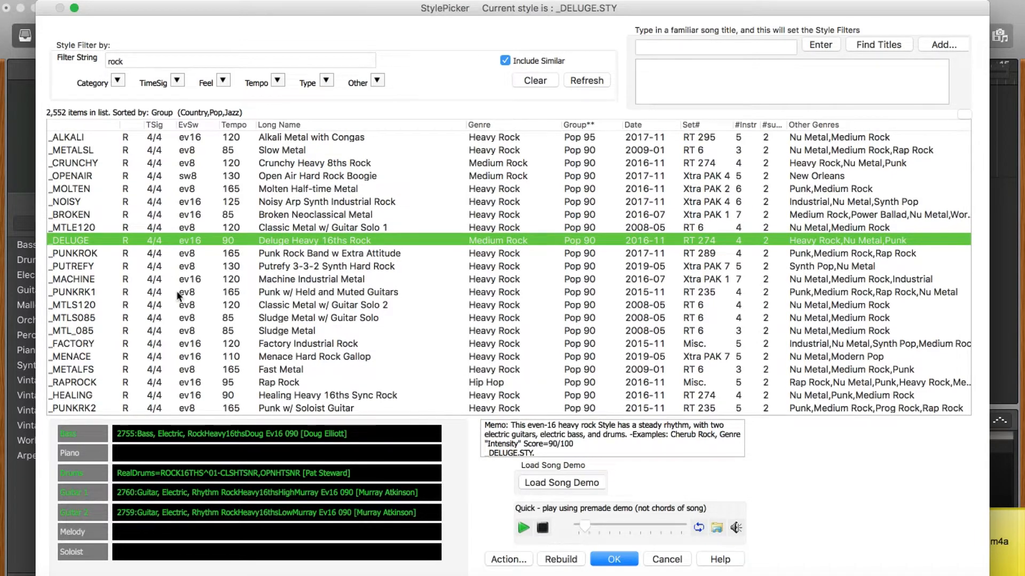
{"action": "left_click", "coordinate": [177, 292]}
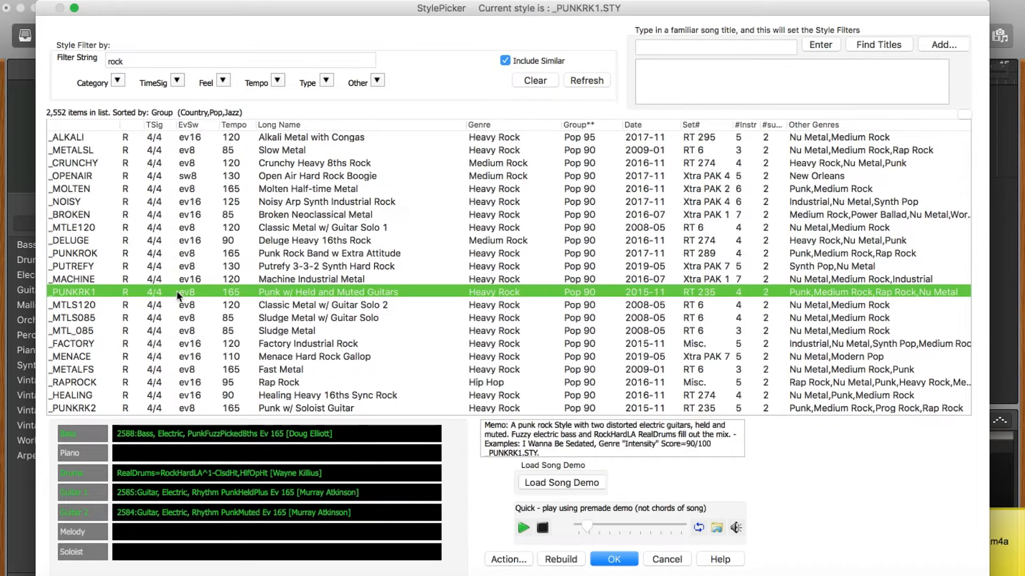
{"action": "scroll", "coordinate": [238, 199], "scroll_direction": "down", "scroll_amount": 5}
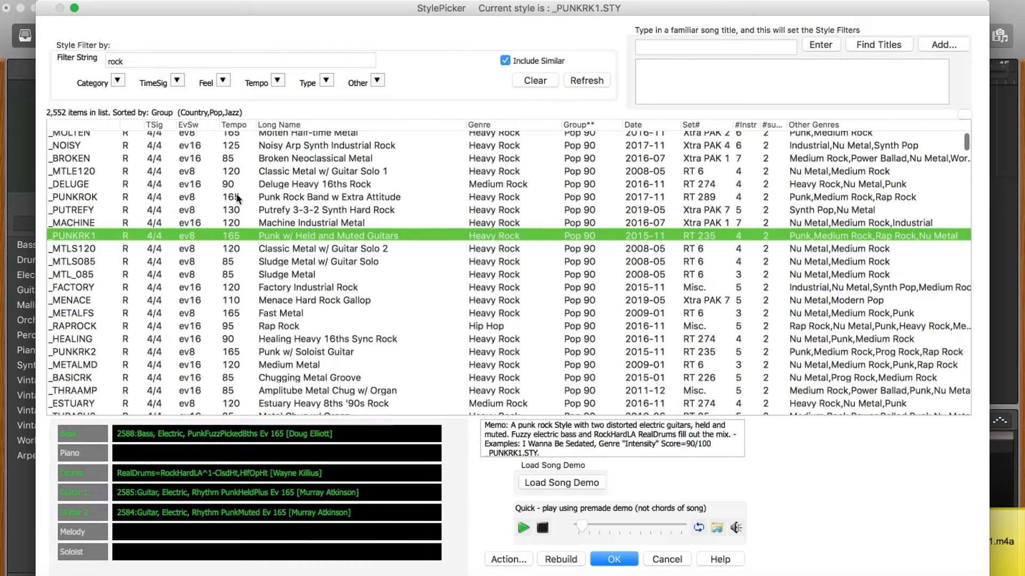
{"action": "scroll", "coordinate": [236, 194], "scroll_direction": "down", "scroll_amount": 3}
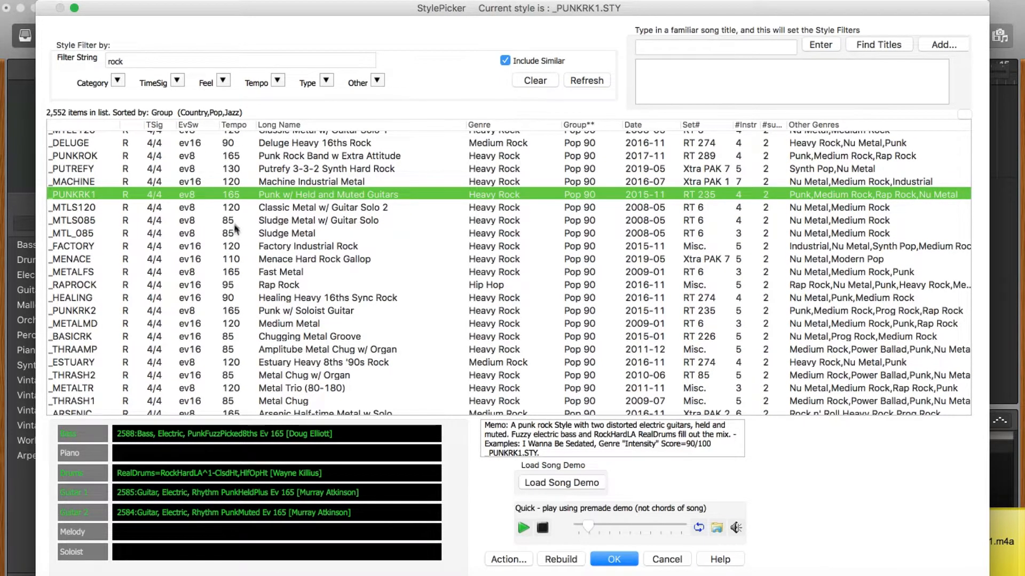
{"action": "scroll", "coordinate": [214, 352], "scroll_direction": "down", "scroll_amount": 3}
{"action": "left_click", "coordinate": [210, 355]}
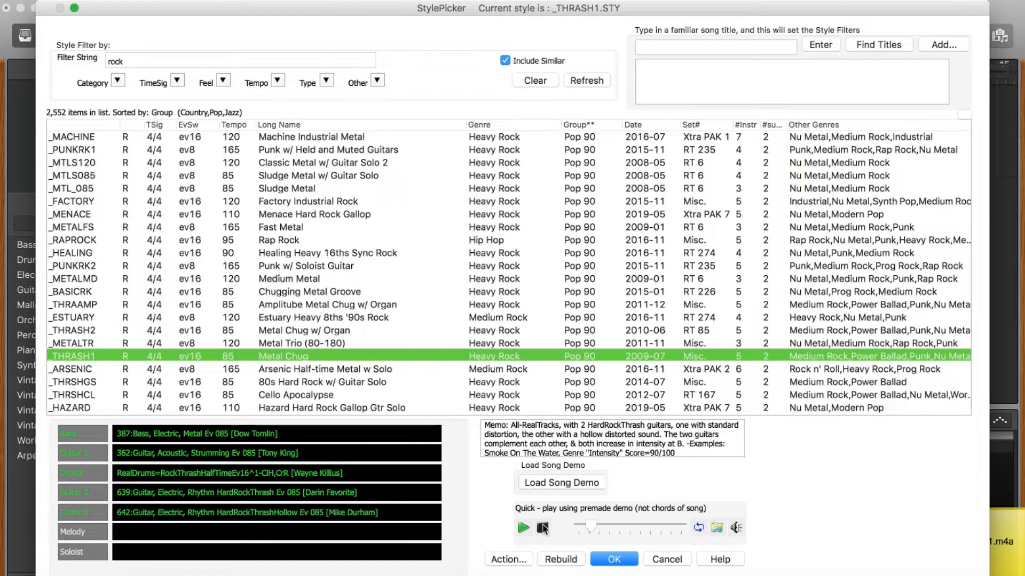
{"action": "left_click", "coordinate": [136, 55]}
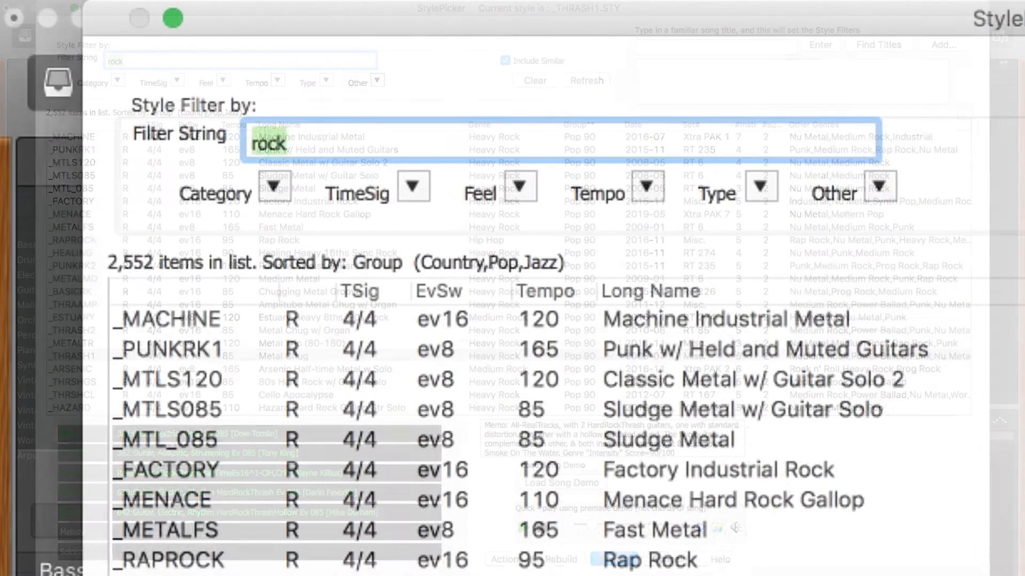
Step: Filter the styles with 'funk' and preview Terra Jazz Funk with World Perc
{"action": "type", "text": "funk"}
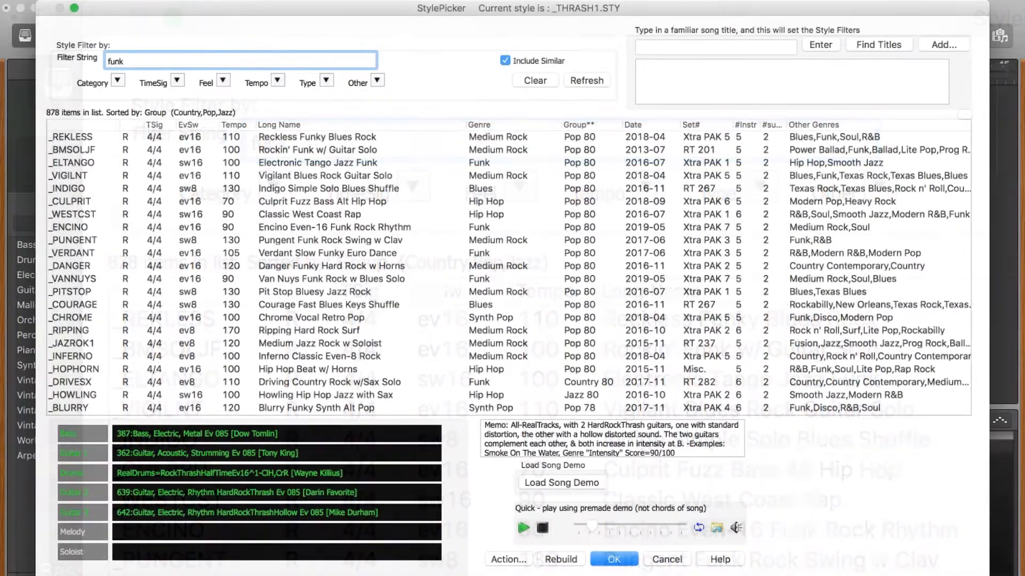
{"action": "left_click", "coordinate": [216, 219]}
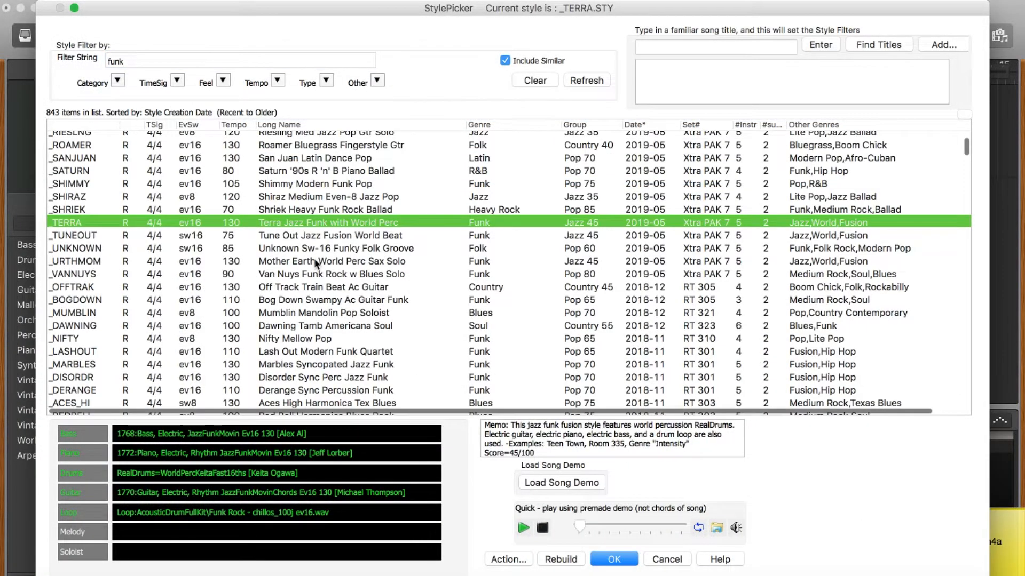
{"action": "scroll", "coordinate": [314, 258], "scroll_direction": "down", "scroll_amount": 5}
{"action": "scroll", "coordinate": [314, 258], "scroll_direction": "down", "scroll_amount": 3}
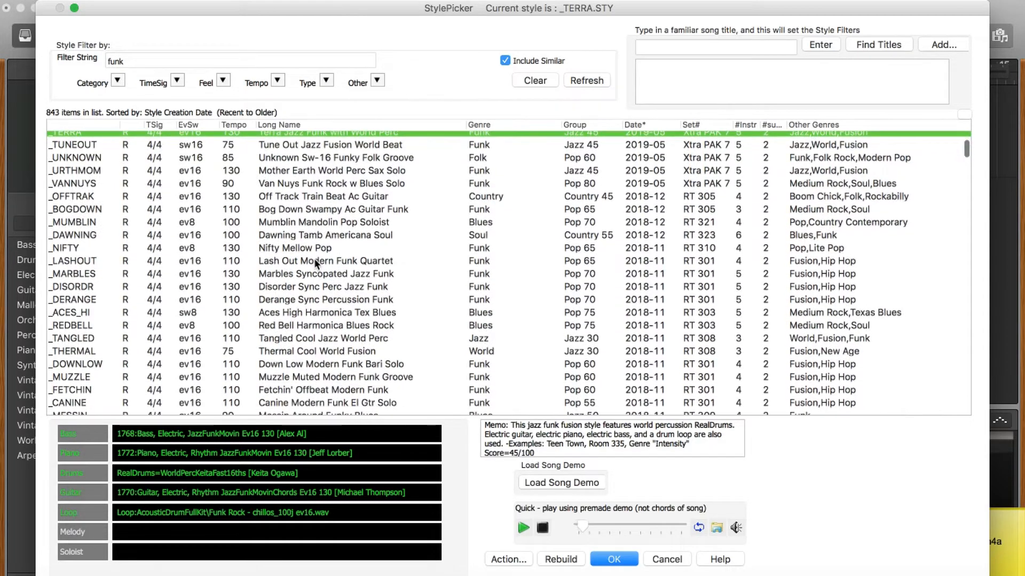
{"action": "scroll", "coordinate": [314, 258], "scroll_direction": "down", "scroll_amount": 2}
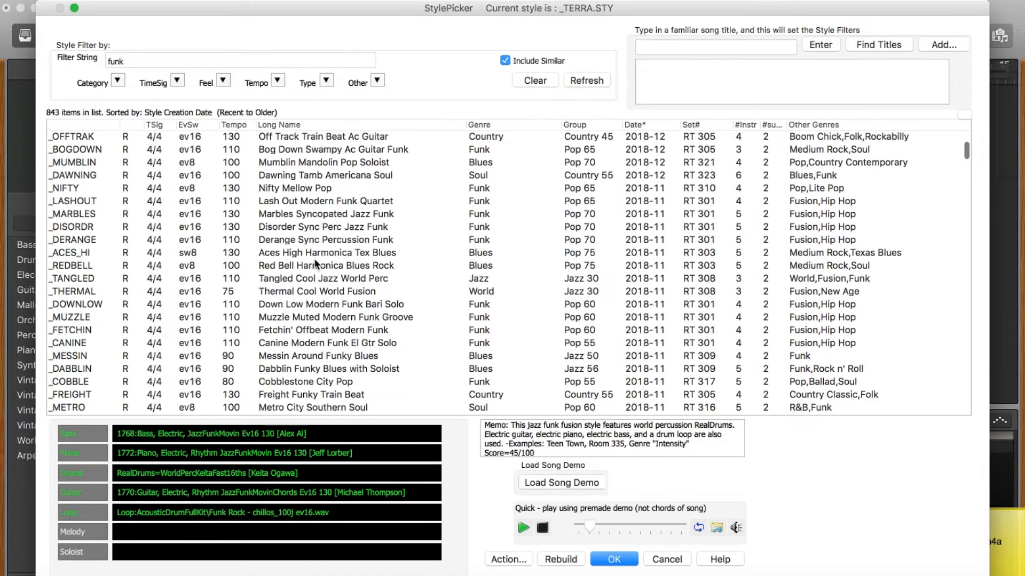
Step: Try Muzzle Muted Modern Funk Groove, then make Light Disco Funk Groove (_FNKLITE) current
{"action": "left_click", "coordinate": [300, 316]}
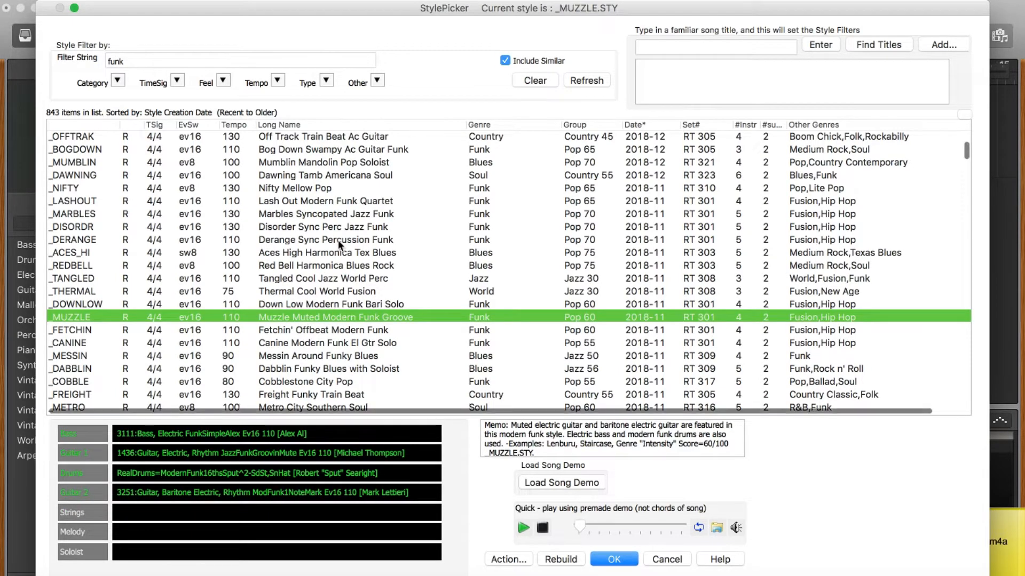
{"action": "scroll", "coordinate": [335, 252], "scroll_direction": "down", "scroll_amount": 5}
{"action": "scroll", "coordinate": [339, 245], "scroll_direction": "down", "scroll_amount": 6}
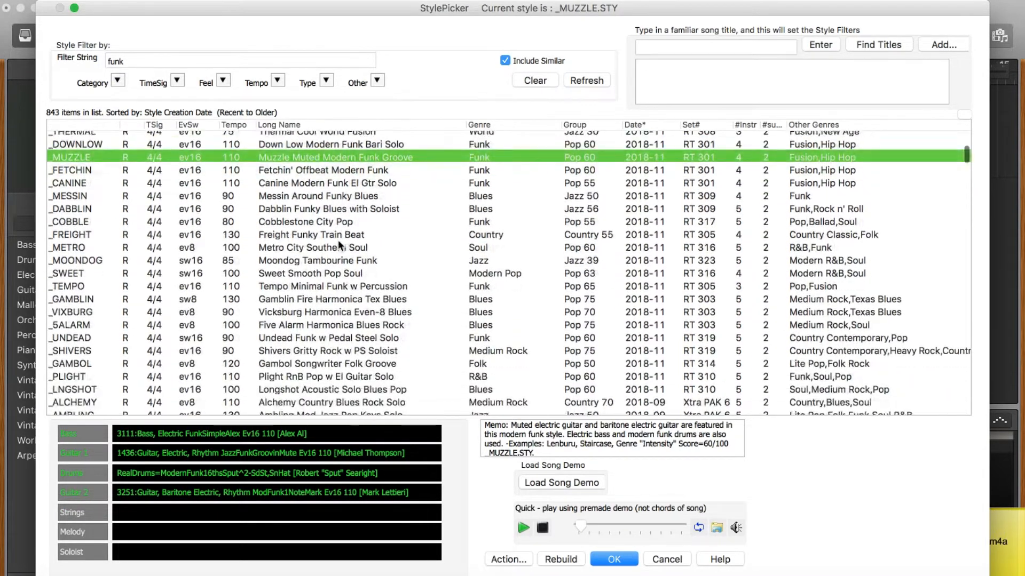
{"action": "scroll", "coordinate": [338, 243], "scroll_direction": "down", "scroll_amount": 4}
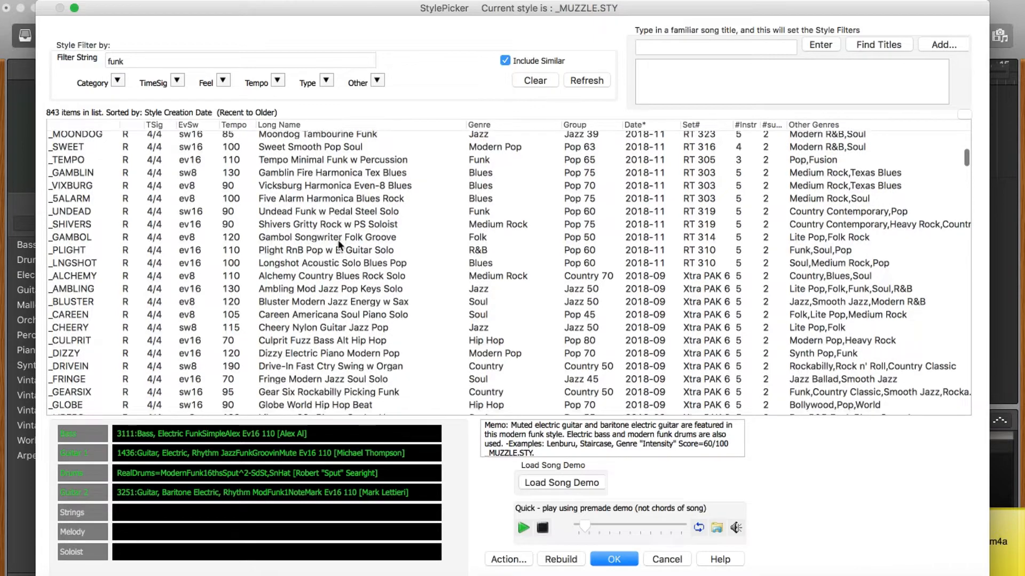
{"action": "scroll", "coordinate": [338, 244], "scroll_direction": "down", "scroll_amount": 5}
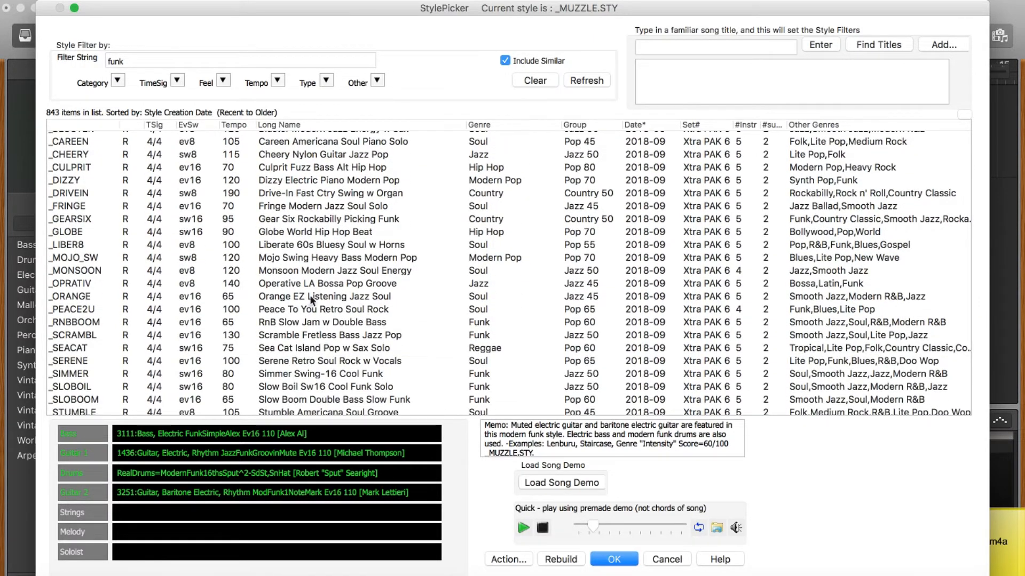
{"action": "scroll", "coordinate": [310, 328], "scroll_direction": "down", "scroll_amount": 10}
{"action": "left_click", "coordinate": [311, 333]}
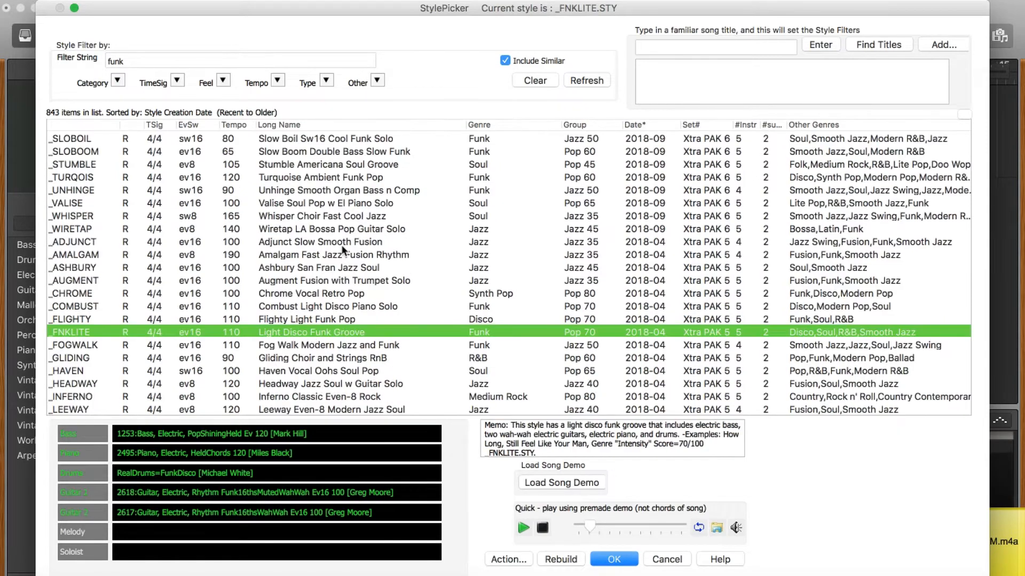
{"action": "scroll", "coordinate": [342, 248], "scroll_direction": "down", "scroll_amount": 3}
{"action": "scroll", "coordinate": [342, 249], "scroll_direction": "down", "scroll_amount": 3}
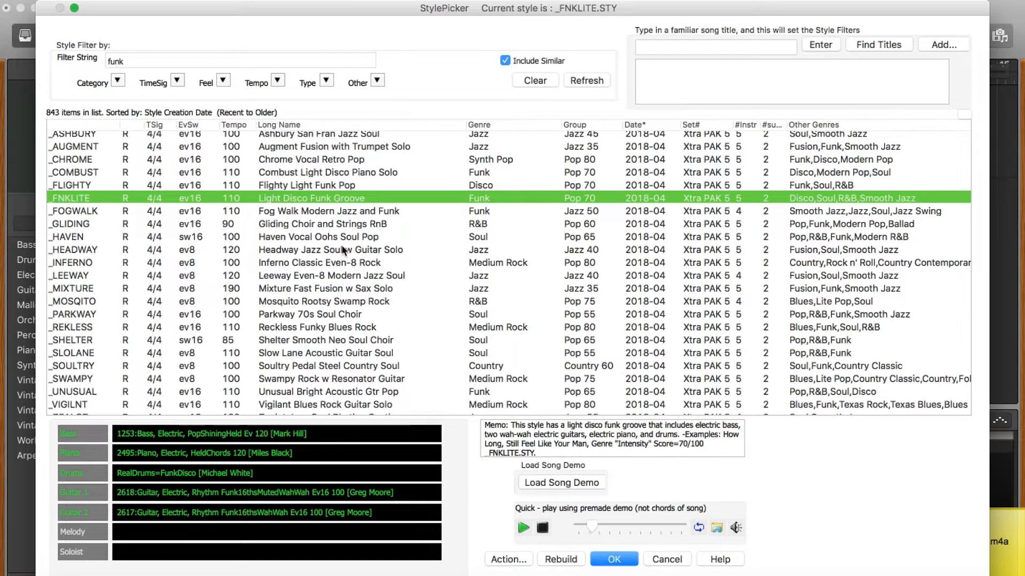
Step: Replace the filter with 'jazz' and load Jazz Swing w/ Soloist Medley (_JAZMEDL)
{"action": "left_click", "coordinate": [150, 63]}
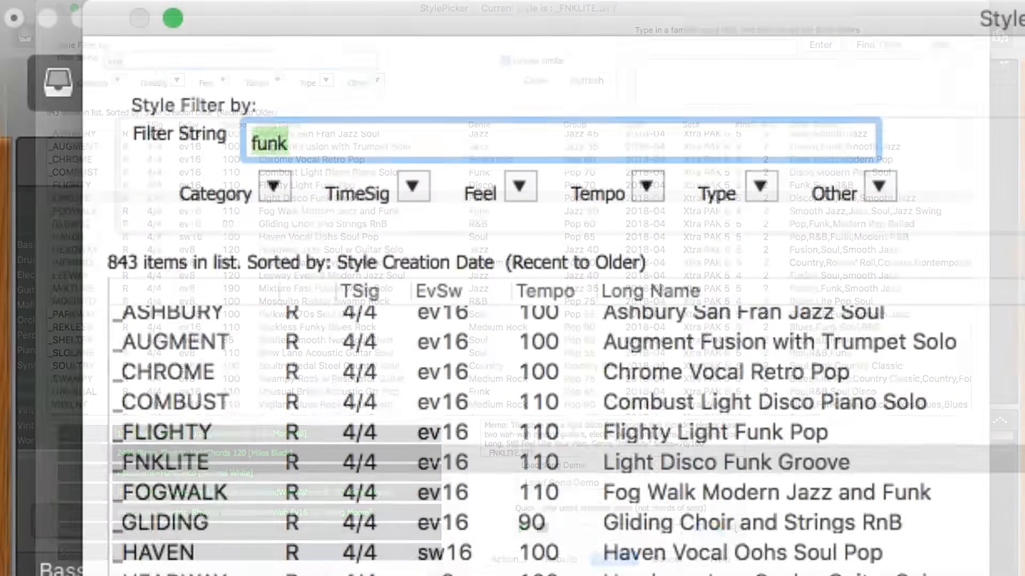
{"action": "type", "text": "jazz"}
{"action": "scroll", "coordinate": [397, 225], "scroll_direction": "down", "scroll_amount": 5}
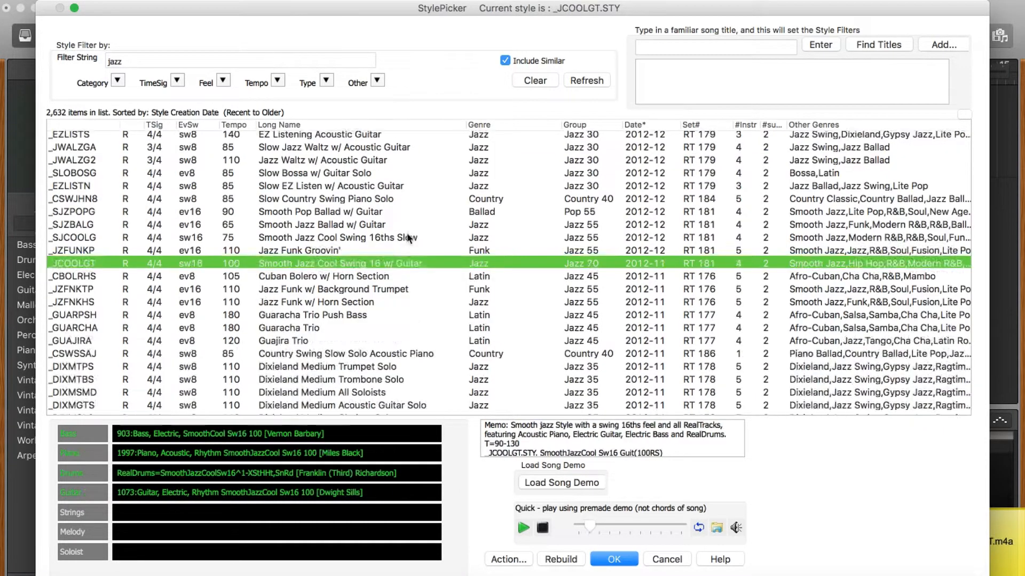
{"action": "scroll", "coordinate": [407, 234], "scroll_direction": "down", "scroll_amount": 5}
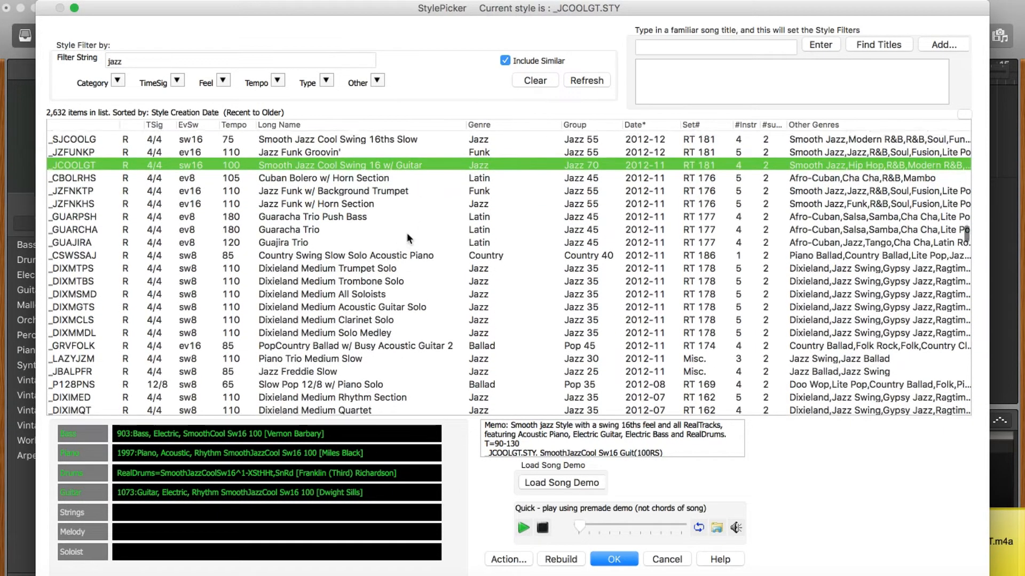
{"action": "scroll", "coordinate": [408, 235], "scroll_direction": "down", "scroll_amount": 2}
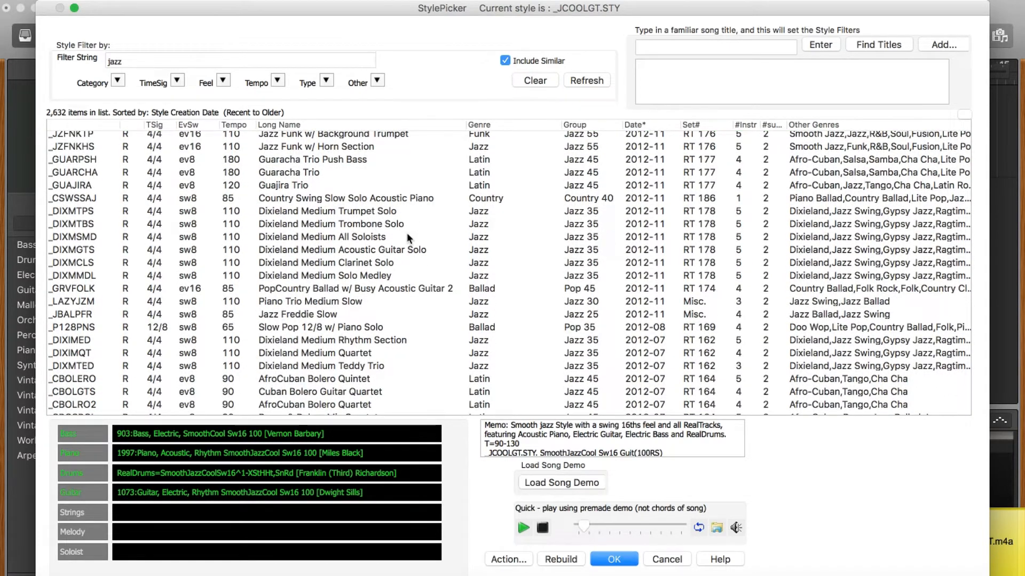
{"action": "scroll", "coordinate": [408, 238], "scroll_direction": "down", "scroll_amount": 7}
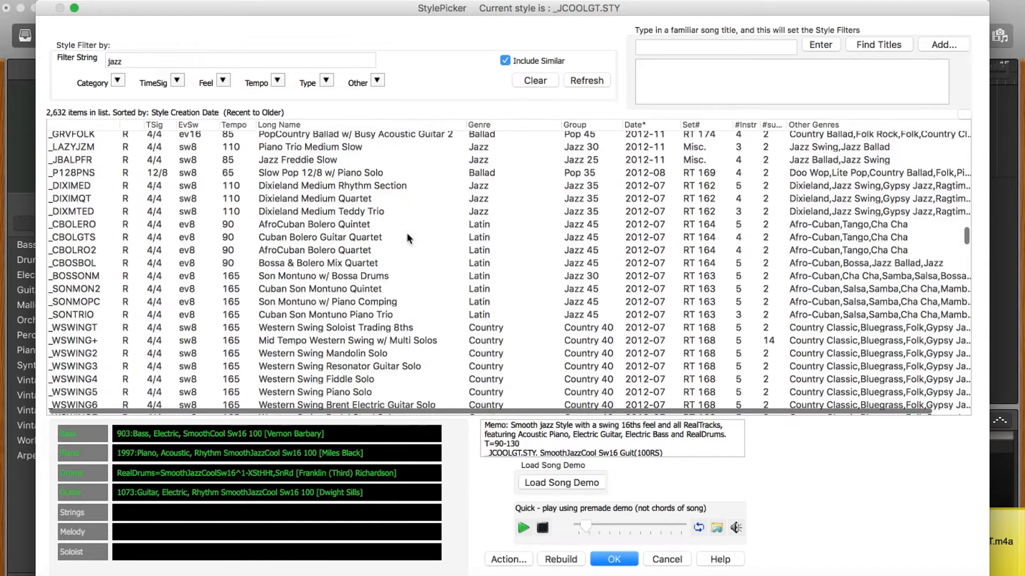
{"action": "scroll", "coordinate": [406, 238], "scroll_direction": "down", "scroll_amount": 12}
{"action": "left_click", "coordinate": [329, 319]}
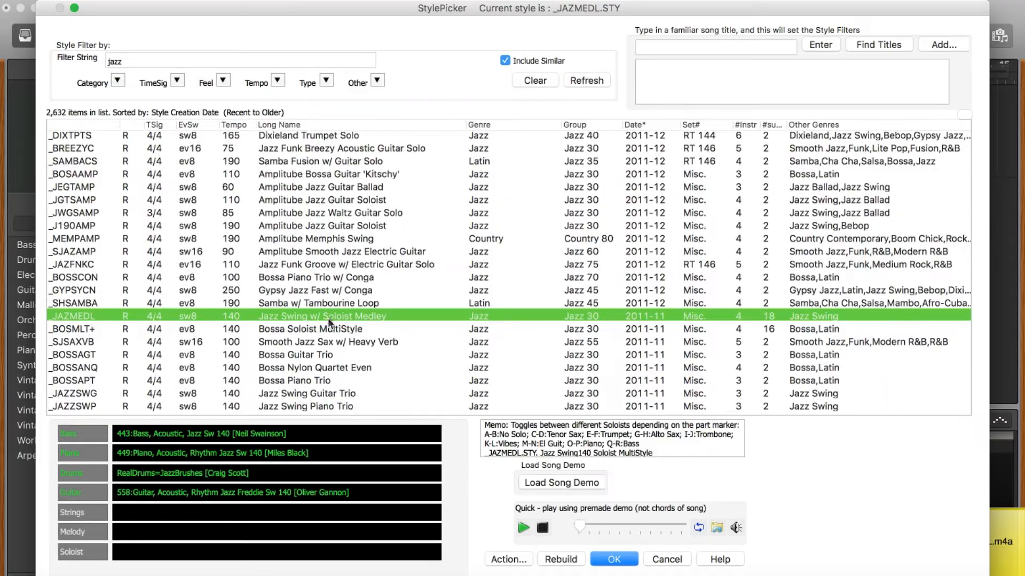
Step: Scroll further down the jazz list and load Slow Jazz Waltz w/ Guitar Solo (_JWGS085)
{"action": "scroll", "coordinate": [356, 235], "scroll_direction": "down", "scroll_amount": 5}
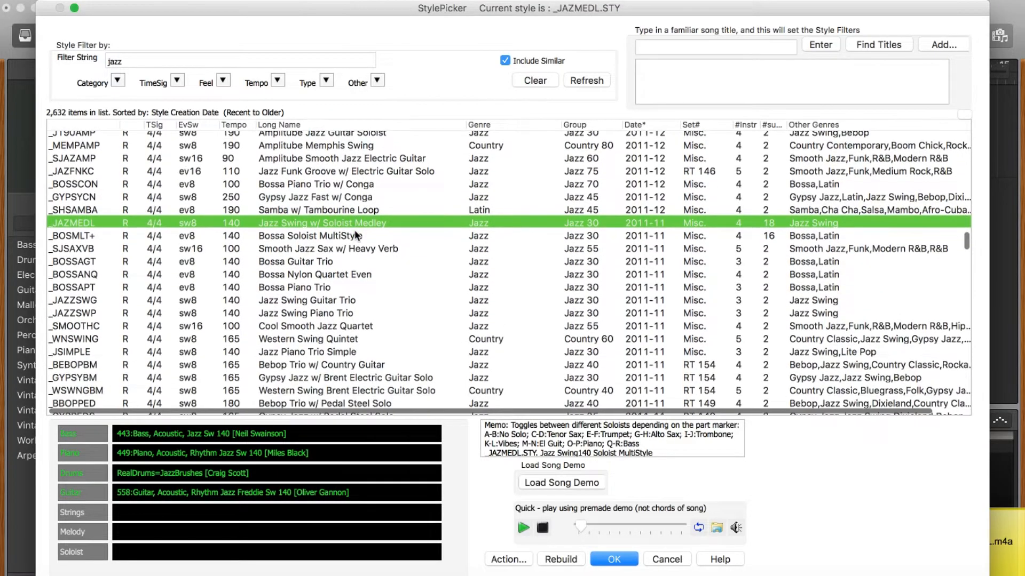
{"action": "scroll", "coordinate": [355, 235], "scroll_direction": "down", "scroll_amount": 4}
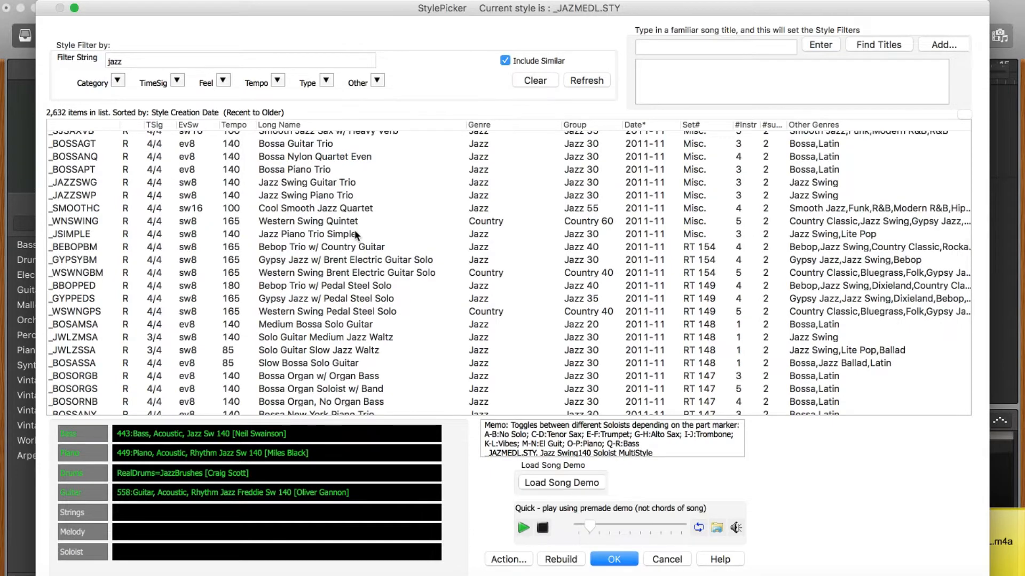
{"action": "scroll", "coordinate": [355, 235], "scroll_direction": "down", "scroll_amount": 2}
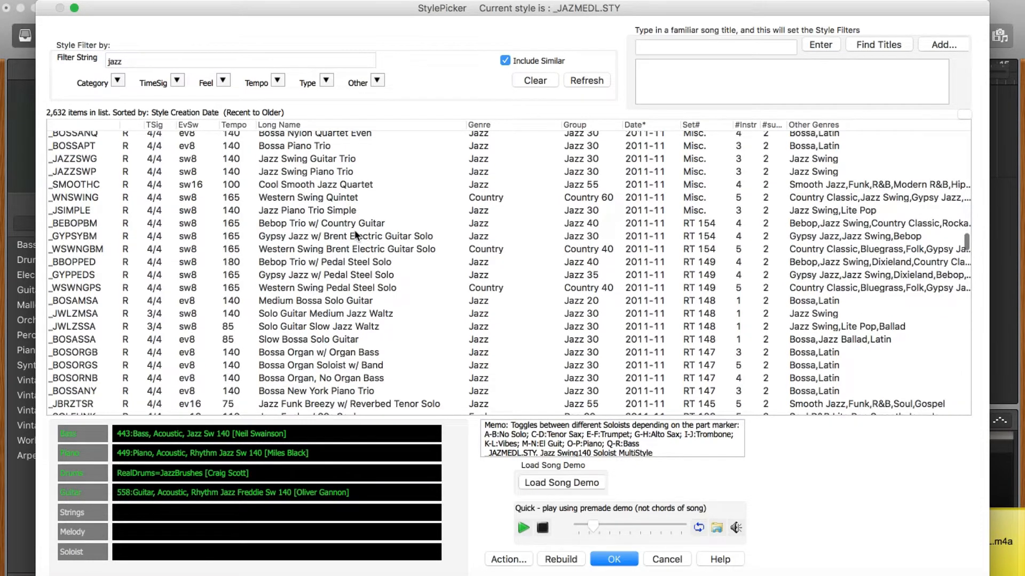
{"action": "scroll", "coordinate": [356, 235], "scroll_direction": "down", "scroll_amount": 4}
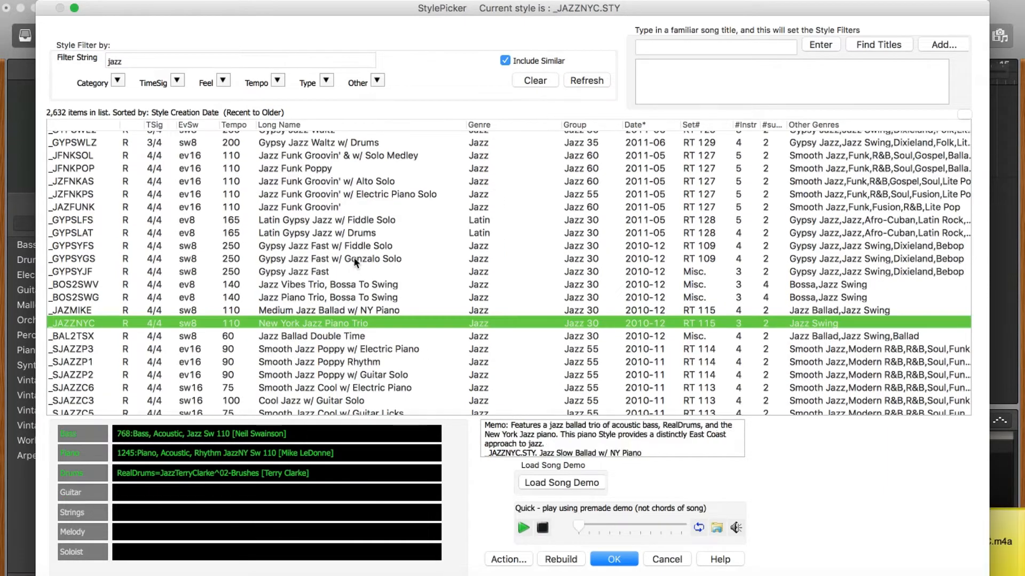
{"action": "scroll", "coordinate": [355, 261], "scroll_direction": "down", "scroll_amount": 6}
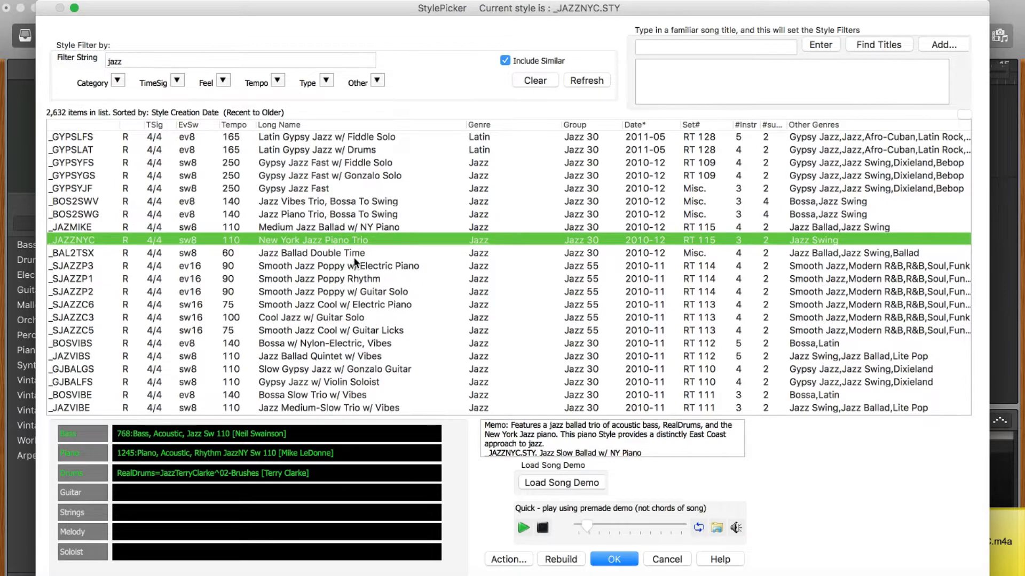
{"action": "scroll", "coordinate": [354, 257], "scroll_direction": "down", "scroll_amount": 2}
{"action": "scroll", "coordinate": [354, 258], "scroll_direction": "down", "scroll_amount": 5}
{"action": "scroll", "coordinate": [354, 258], "scroll_direction": "down", "scroll_amount": 2}
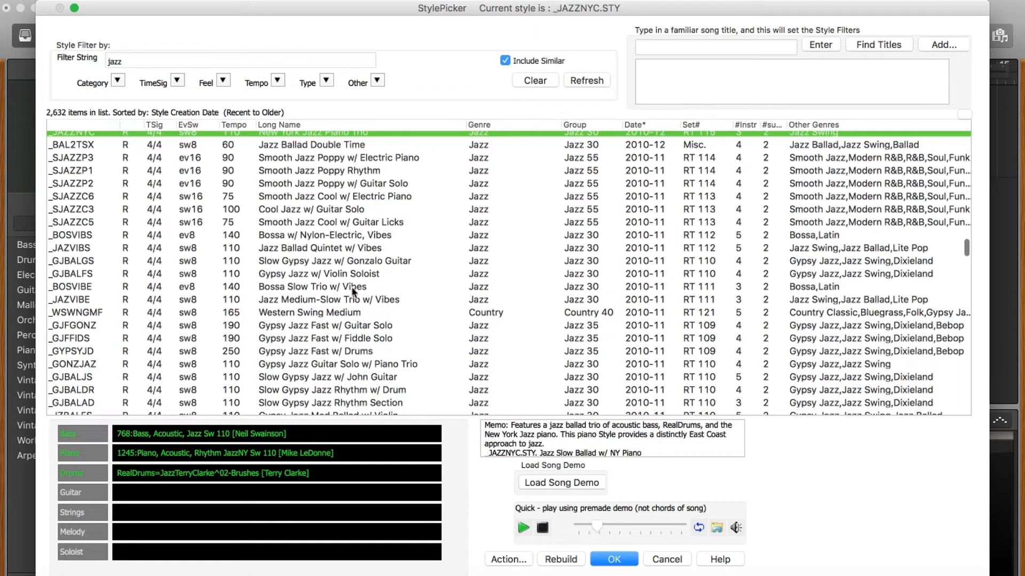
{"action": "scroll", "coordinate": [352, 297], "scroll_direction": "down", "scroll_amount": 3}
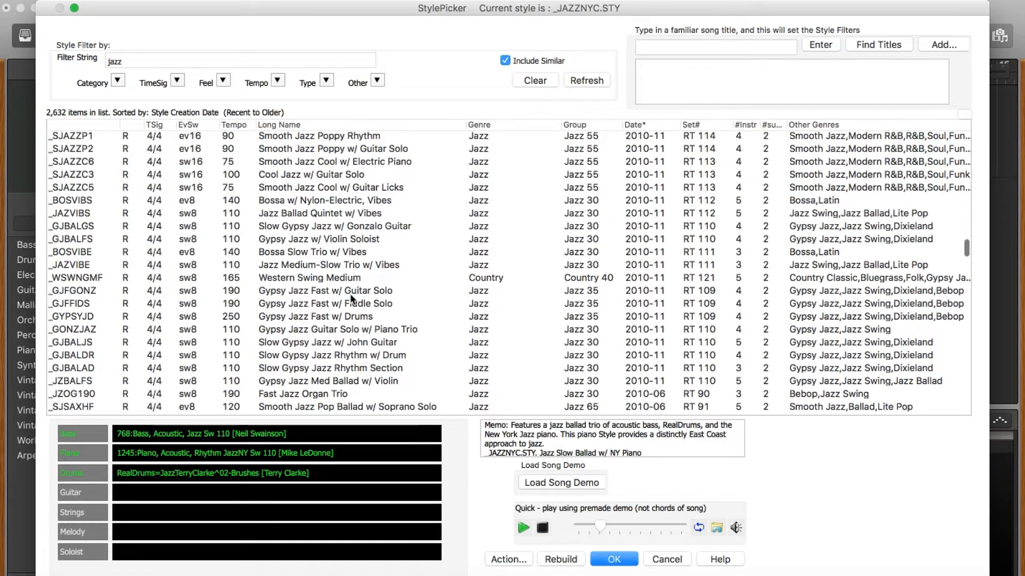
{"action": "scroll", "coordinate": [352, 297], "scroll_direction": "down", "scroll_amount": 12}
{"action": "left_click", "coordinate": [325, 311]}
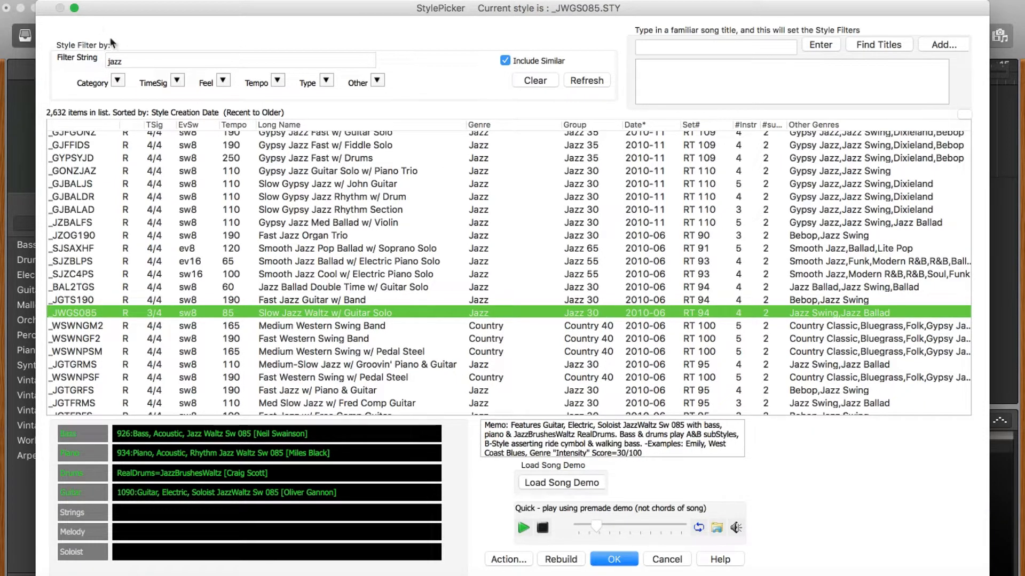
Step: Filter with 'modern synth' and try Go Team Pep Power Pop, Sizzle Minimal RnB Pop, and Selekt Dancehall Synth Pop
{"action": "left_click", "coordinate": [139, 64]}
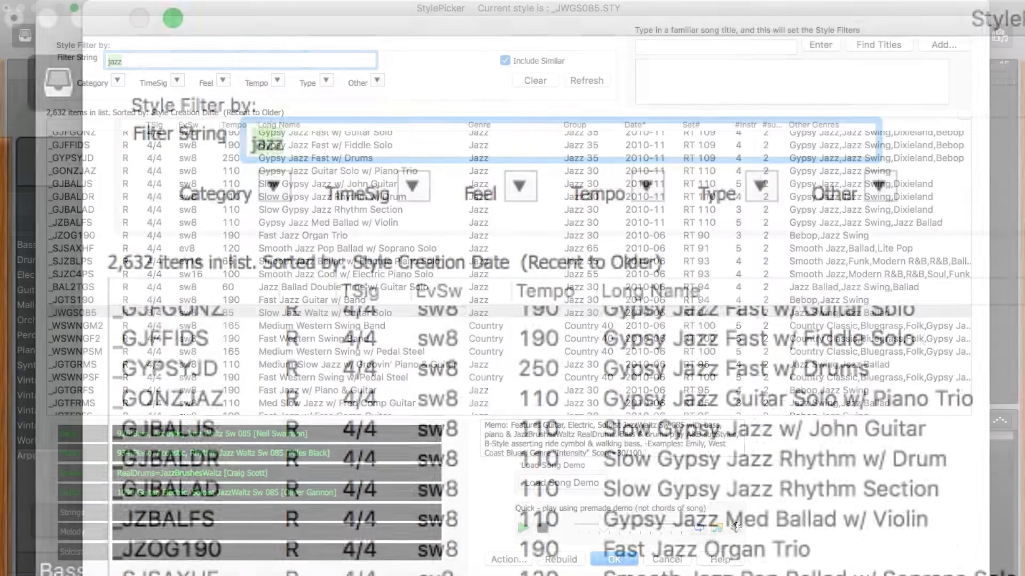
{"action": "type", "text": "modern synth"}
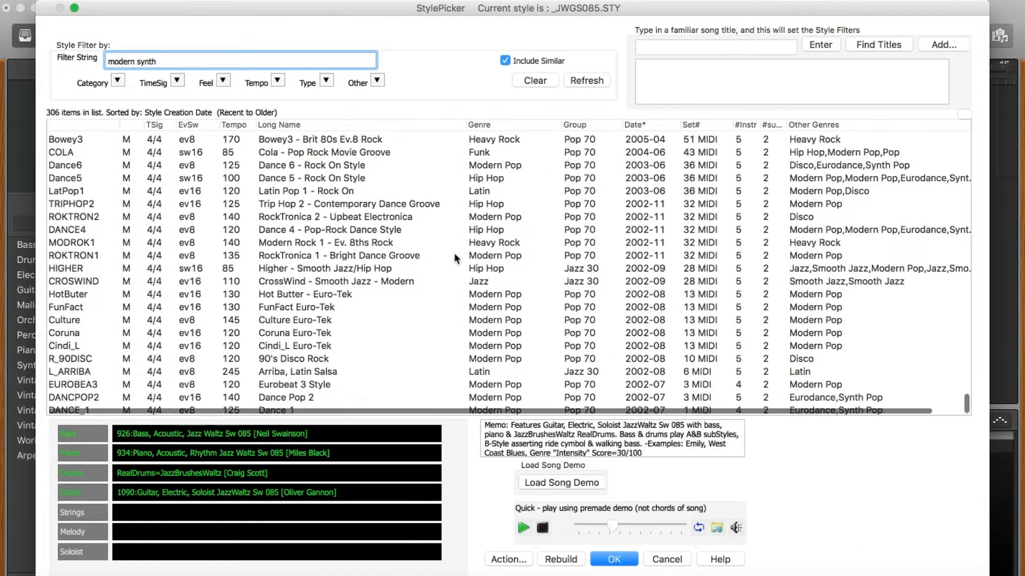
{"action": "scroll", "coordinate": [454, 254], "scroll_direction": "up", "scroll_amount": 5}
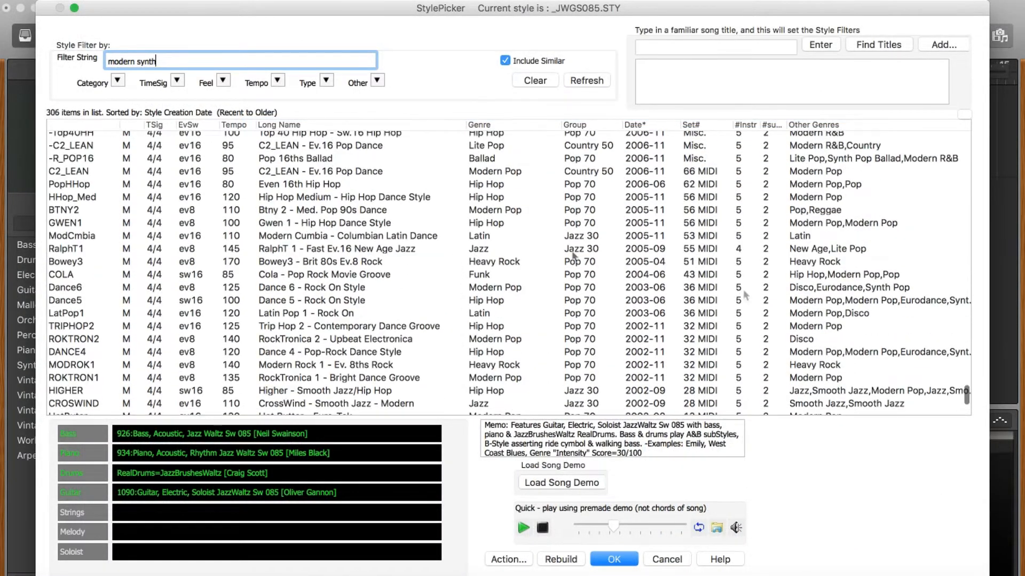
{"action": "left_click", "coordinate": [309, 248]}
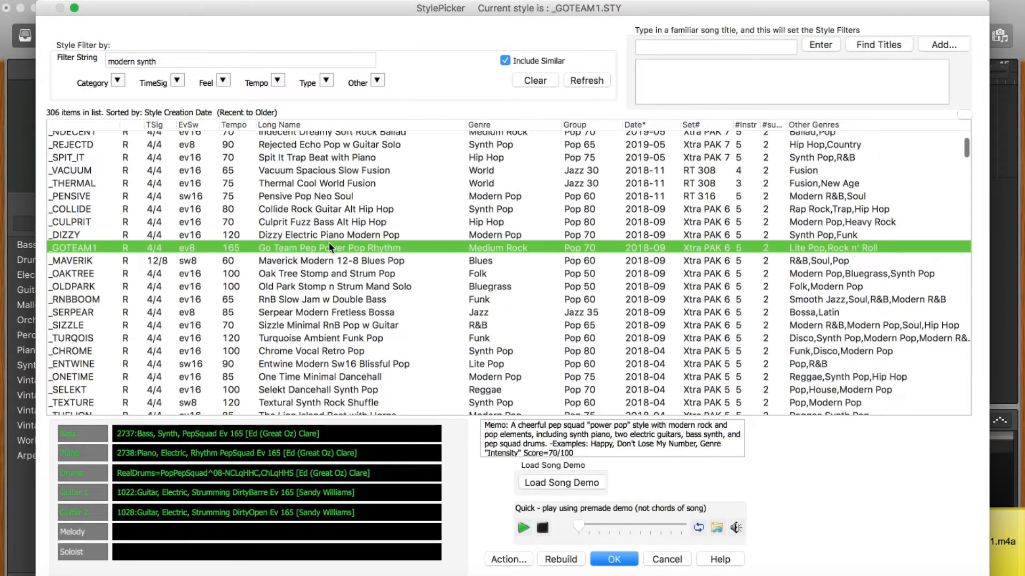
{"action": "scroll", "coordinate": [329, 244], "scroll_direction": "down", "scroll_amount": 2}
{"action": "scroll", "coordinate": [329, 244], "scroll_direction": "down", "scroll_amount": 1}
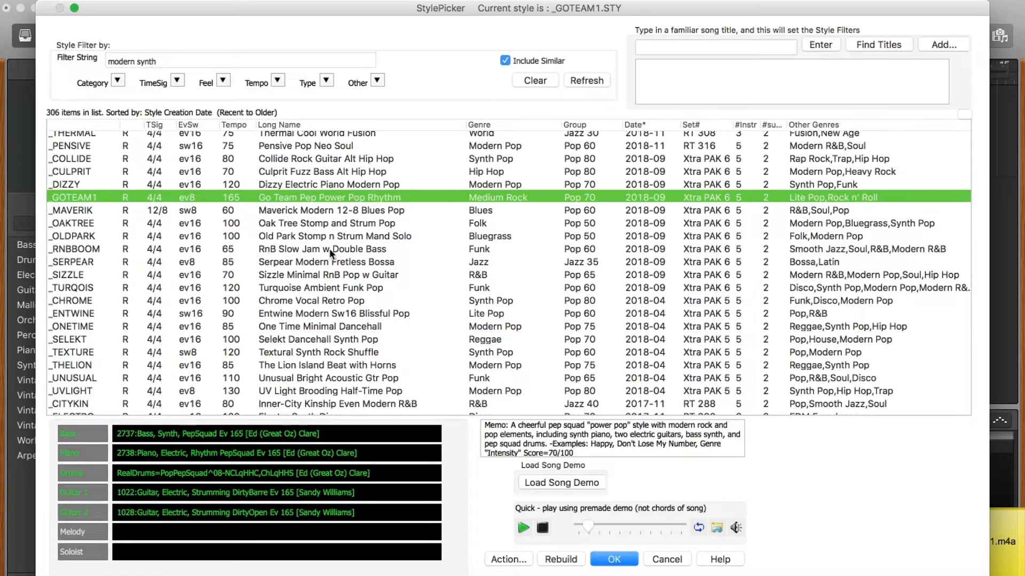
{"action": "left_click", "coordinate": [328, 276]}
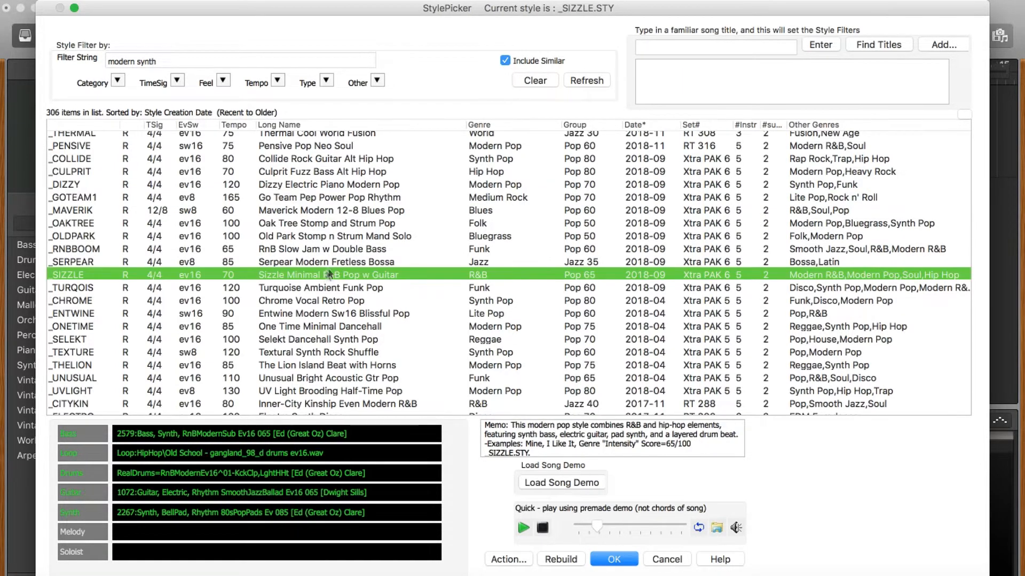
{"action": "scroll", "coordinate": [332, 263], "scroll_direction": "down", "scroll_amount": 2}
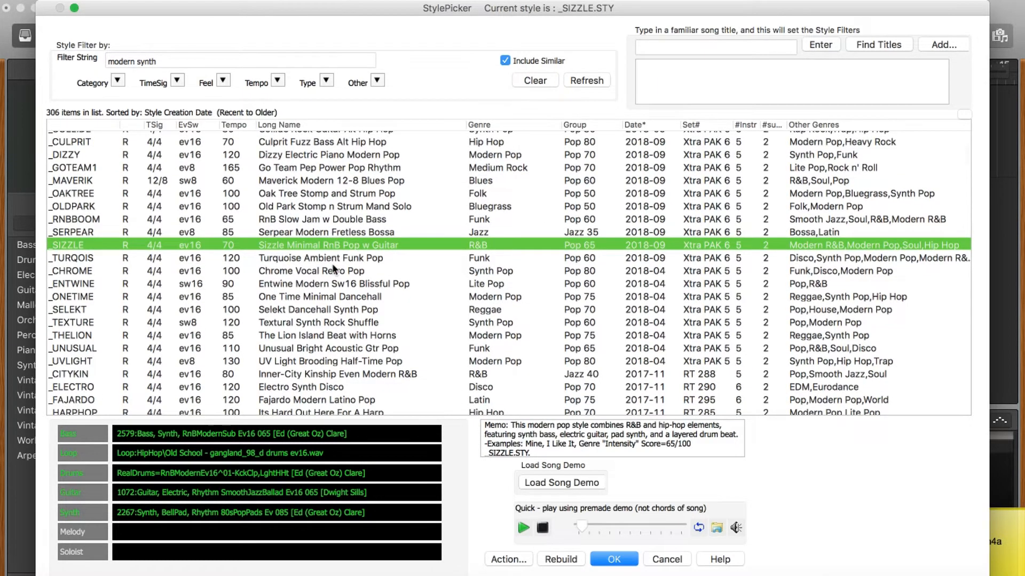
{"action": "scroll", "coordinate": [321, 294], "scroll_direction": "down", "scroll_amount": 2}
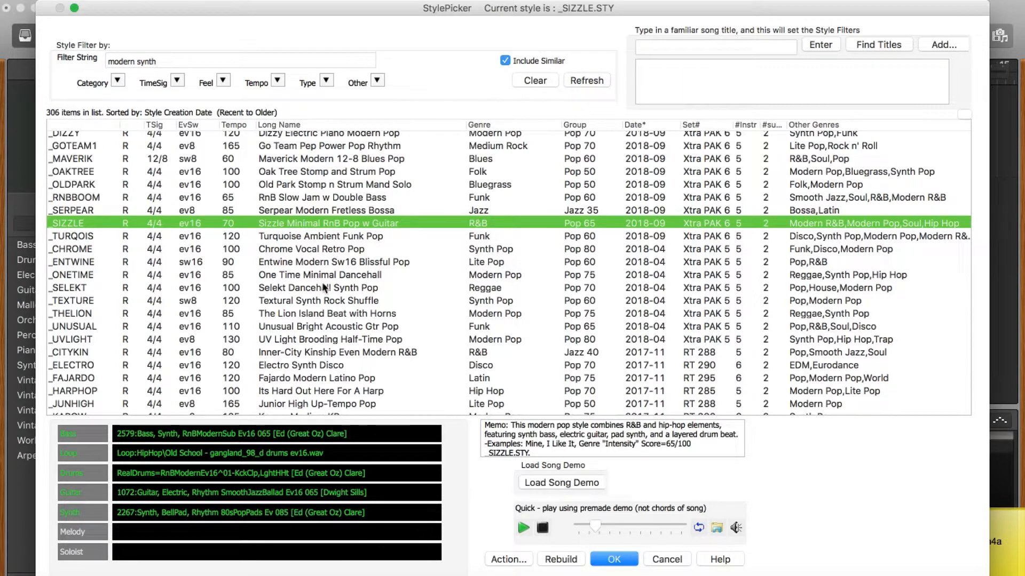
{"action": "left_click", "coordinate": [322, 287]}
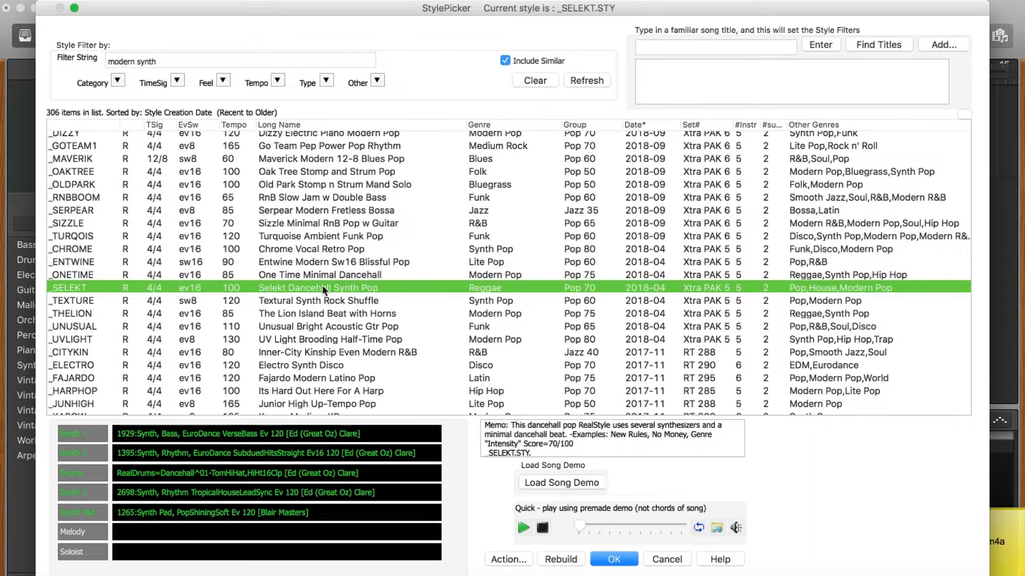
Step: Preview Comets Atmosphere Hip Hop Ballad, then choose Maniacal Funky Alt Hip Hop (_MANIACL)
{"action": "scroll", "coordinate": [347, 218], "scroll_direction": "down", "scroll_amount": 3}
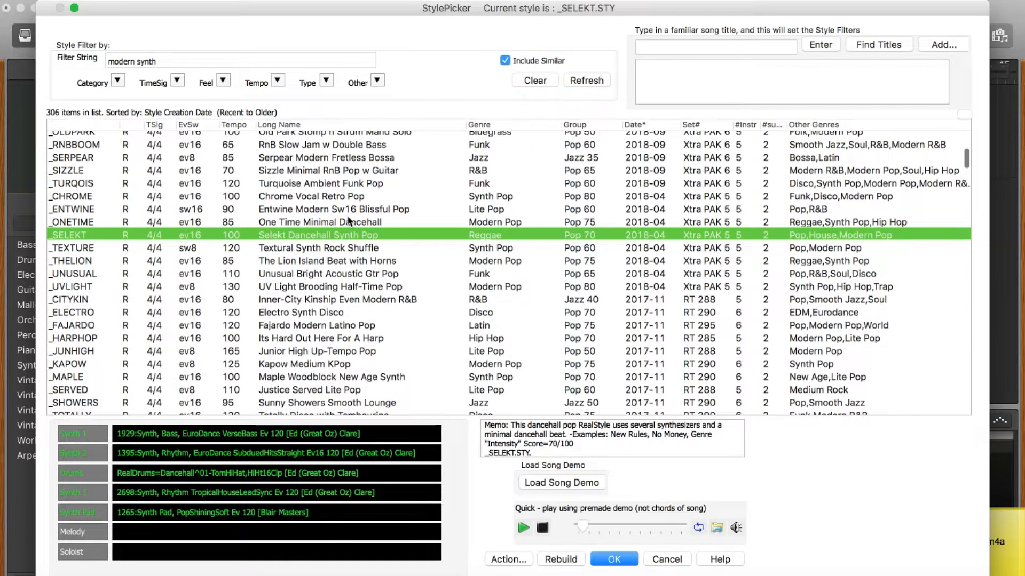
{"action": "scroll", "coordinate": [348, 220], "scroll_direction": "down", "scroll_amount": 2}
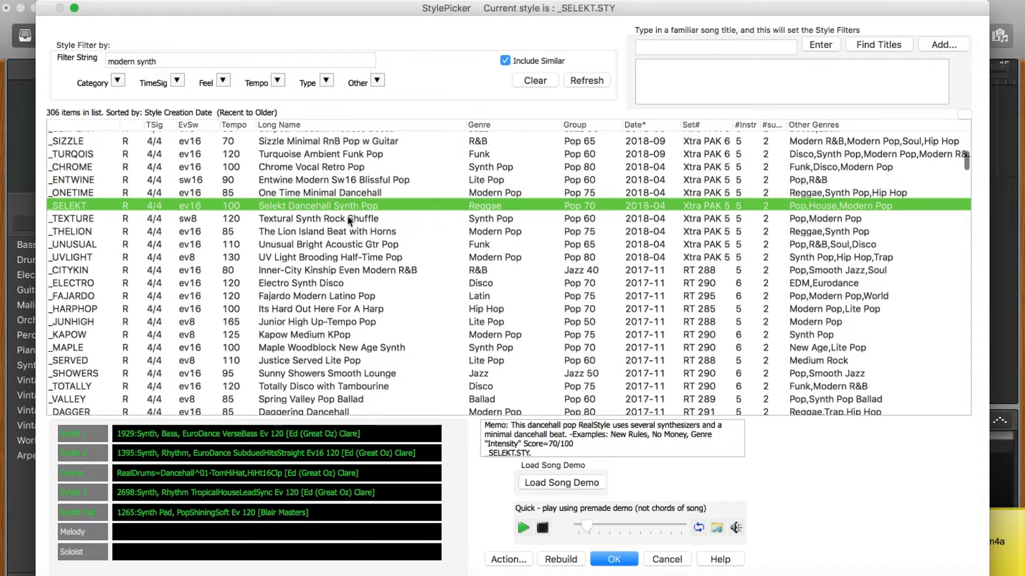
{"action": "scroll", "coordinate": [347, 215], "scroll_direction": "down", "scroll_amount": 1}
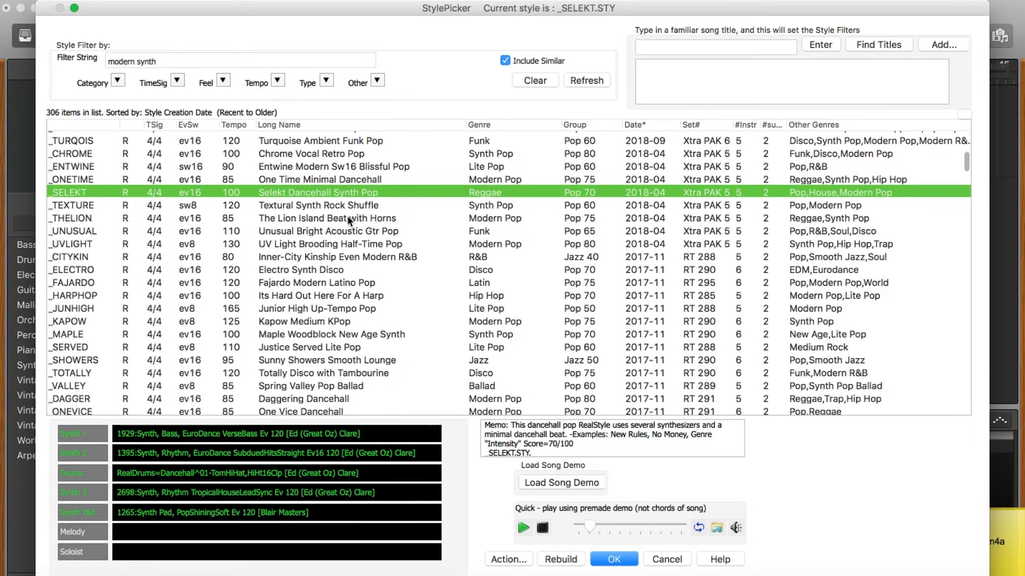
{"action": "scroll", "coordinate": [342, 229], "scroll_direction": "down", "scroll_amount": 8}
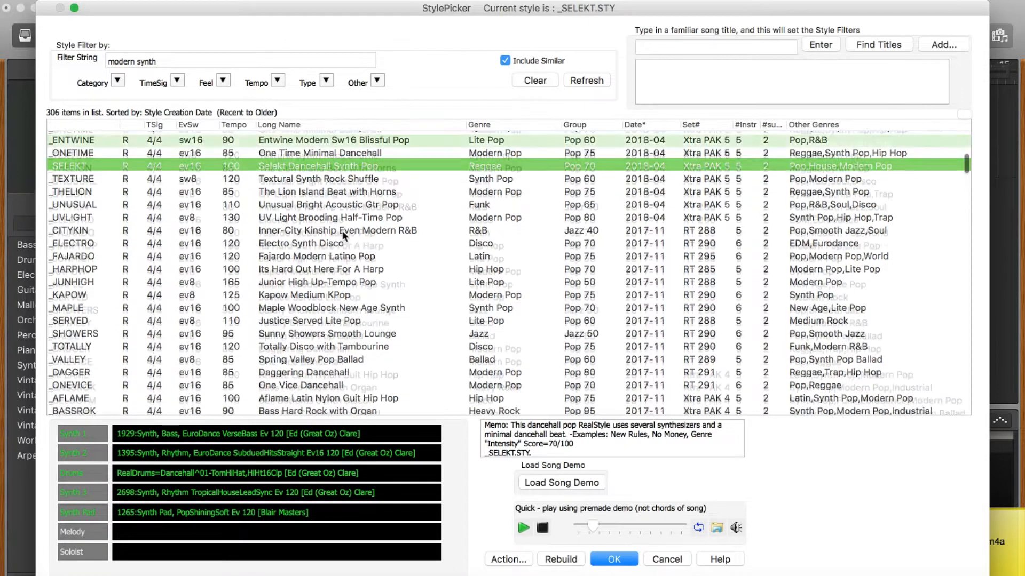
{"action": "scroll", "coordinate": [344, 235], "scroll_direction": "down", "scroll_amount": 5}
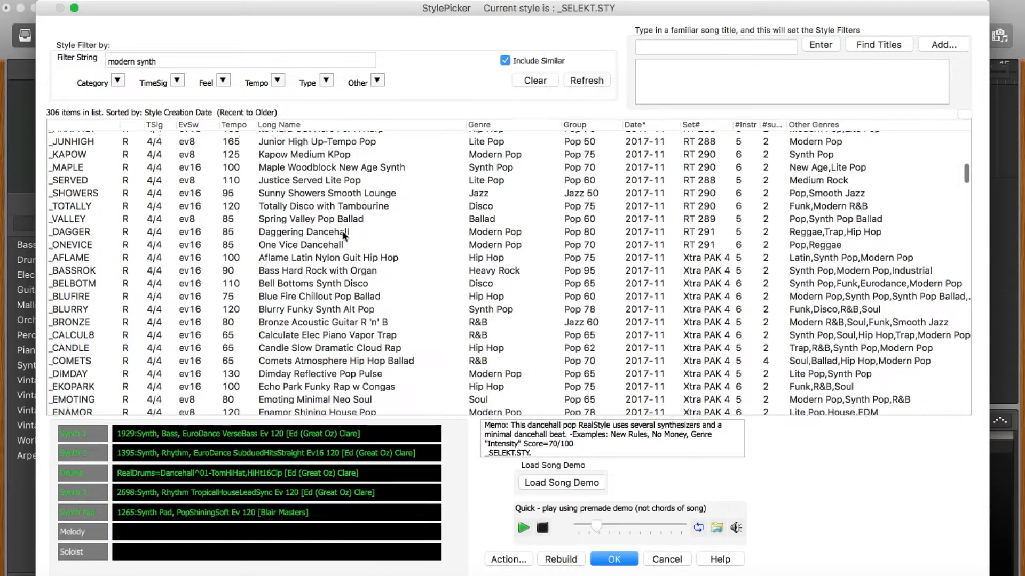
{"action": "scroll", "coordinate": [337, 235], "scroll_direction": "down", "scroll_amount": 5}
{"action": "left_click", "coordinate": [331, 220]}
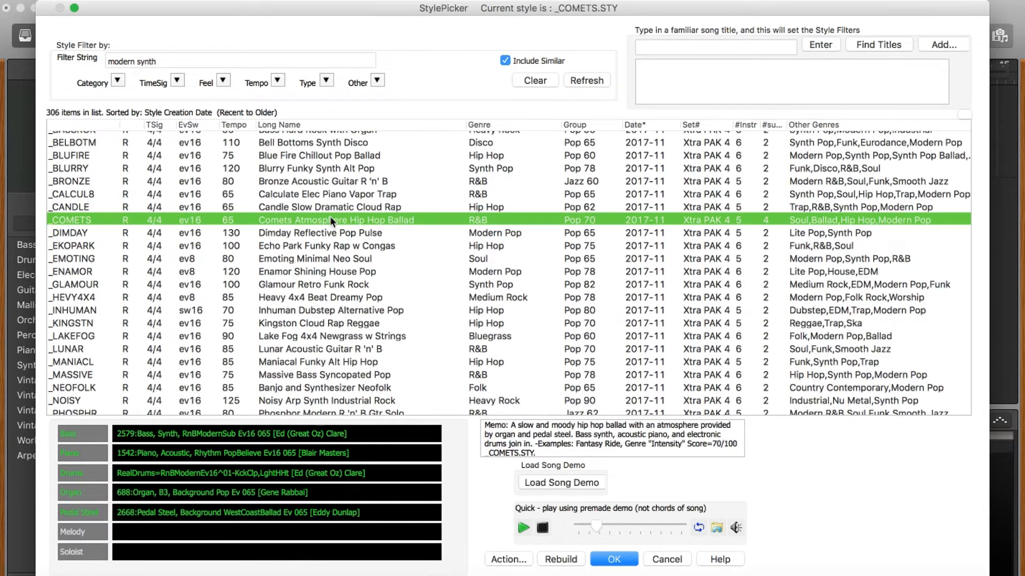
{"action": "scroll", "coordinate": [336, 258], "scroll_direction": "down", "scroll_amount": 3}
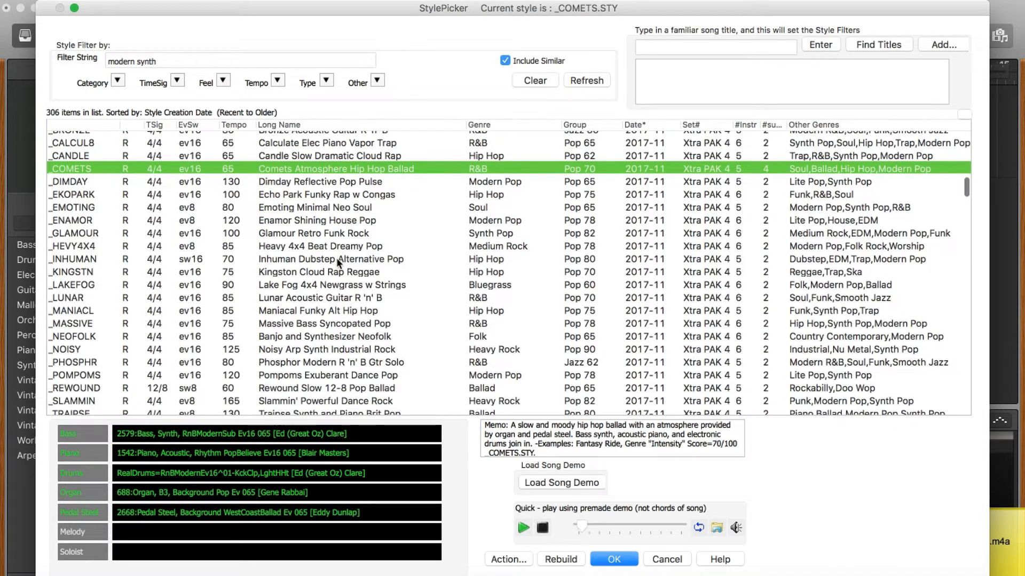
{"action": "scroll", "coordinate": [336, 258], "scroll_direction": "down", "scroll_amount": 2}
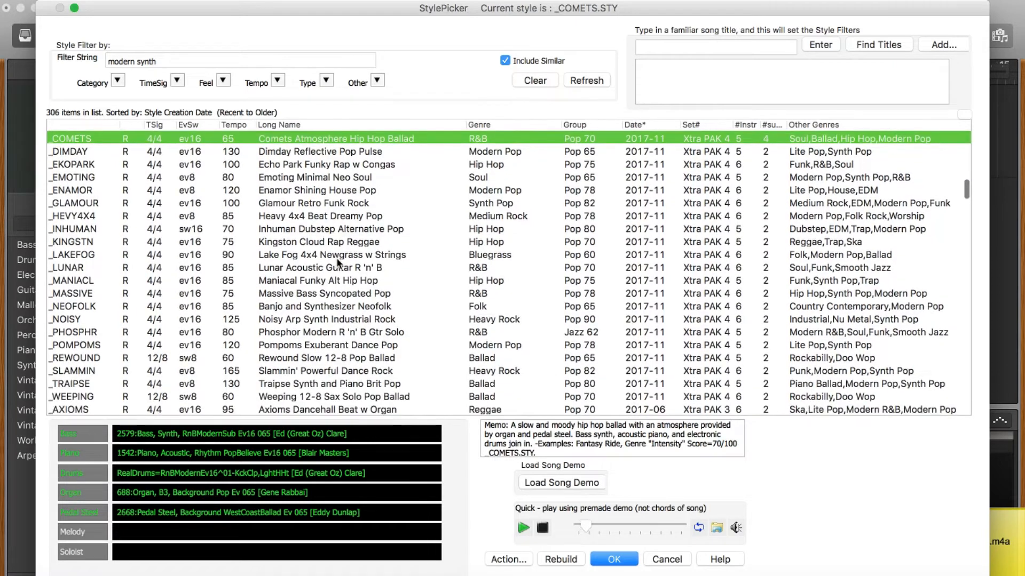
{"action": "scroll", "coordinate": [337, 260], "scroll_direction": "down", "scroll_amount": 1}
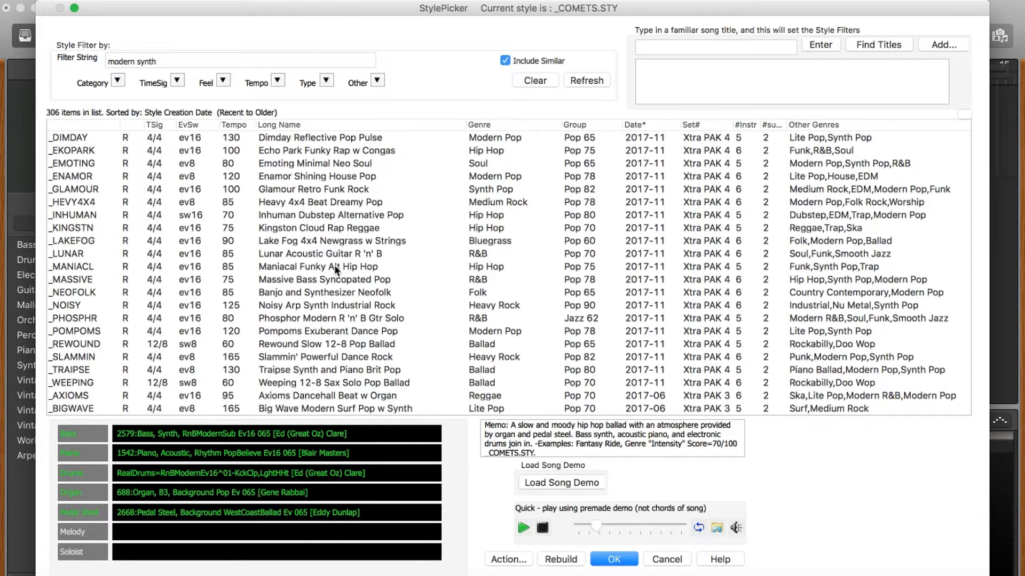
{"action": "left_click", "coordinate": [334, 265]}
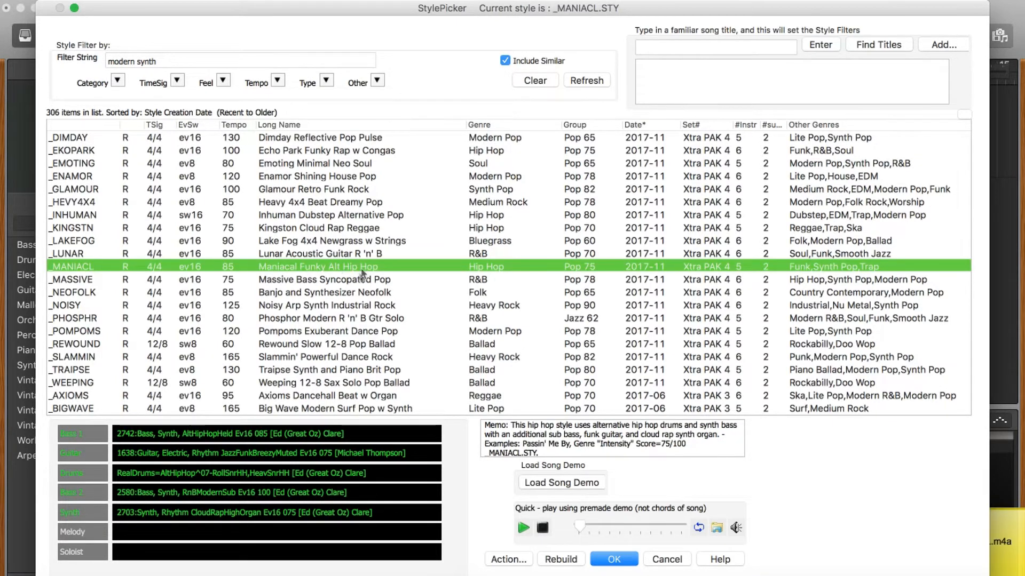
{"action": "scroll", "coordinate": [357, 273], "scroll_direction": "down", "scroll_amount": 2}
{"action": "scroll", "coordinate": [357, 274], "scroll_direction": "down", "scroll_amount": 2}
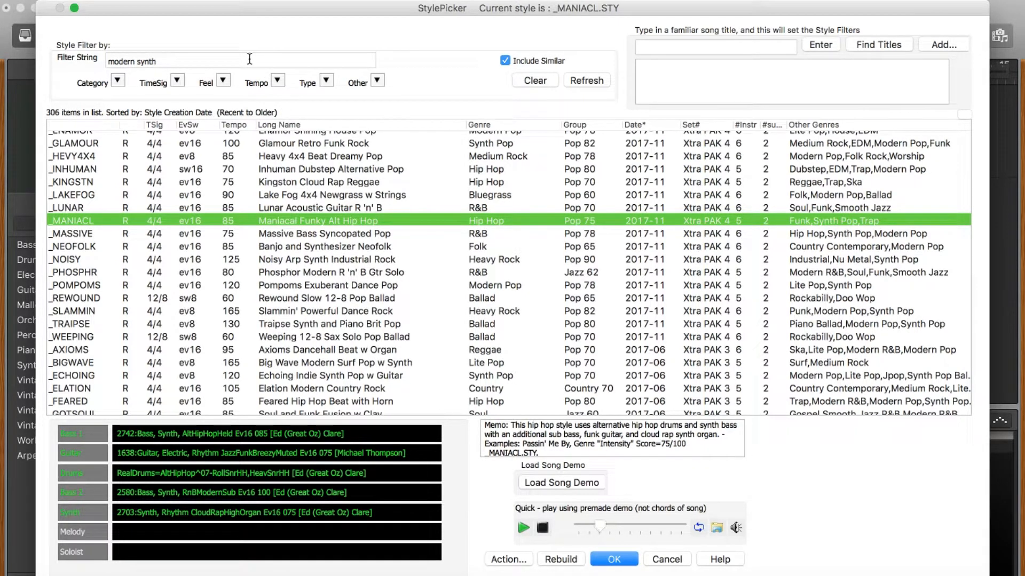
{"action": "left_click", "coordinate": [250, 58]}
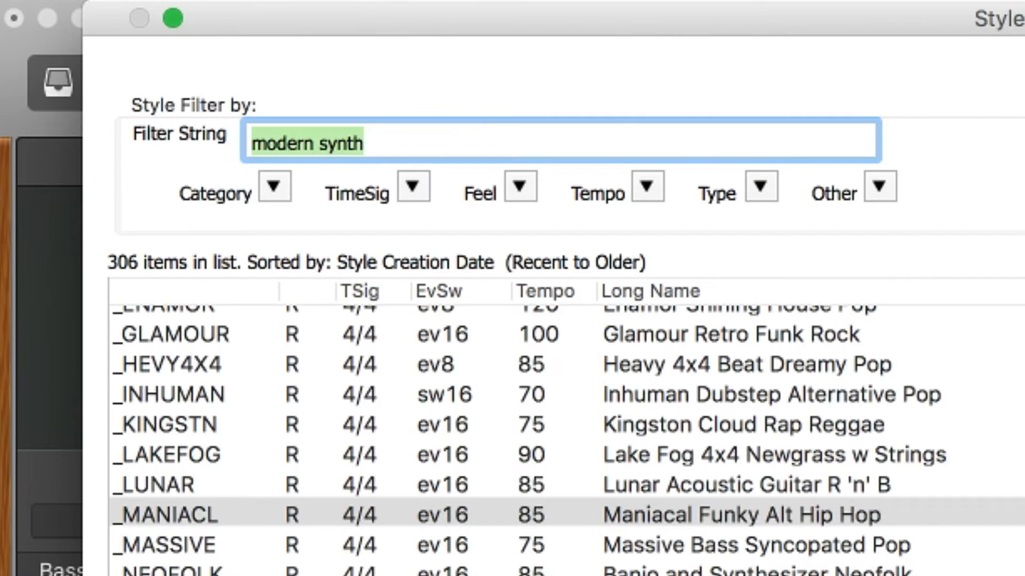
Step: Filter with 'blues' and preview Bottle Hard Rock Slide Guitar and Complex Blues with Harmonica
{"action": "type", "text": "blues"}
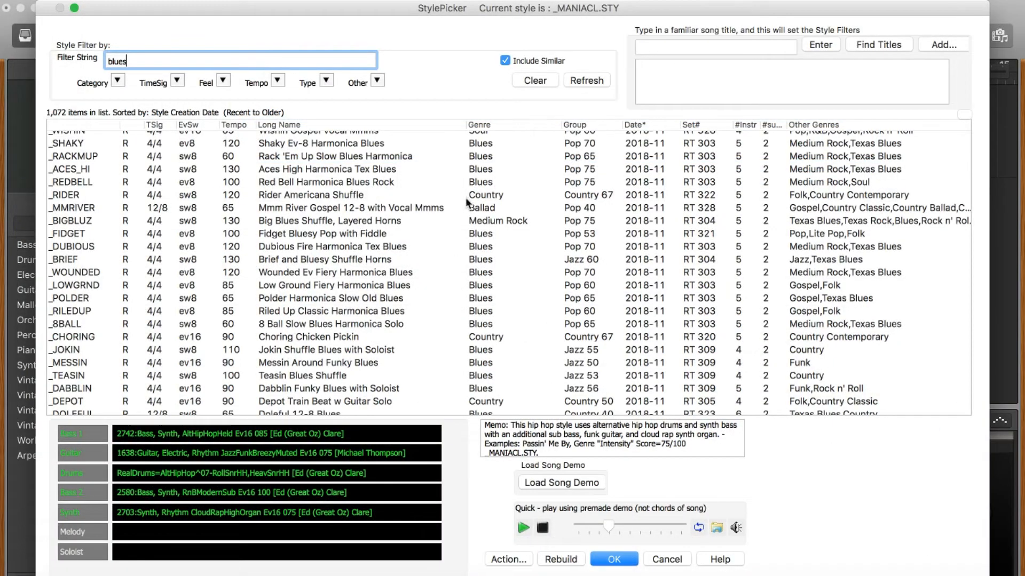
{"action": "scroll", "coordinate": [450, 256], "scroll_direction": "down", "scroll_amount": 15}
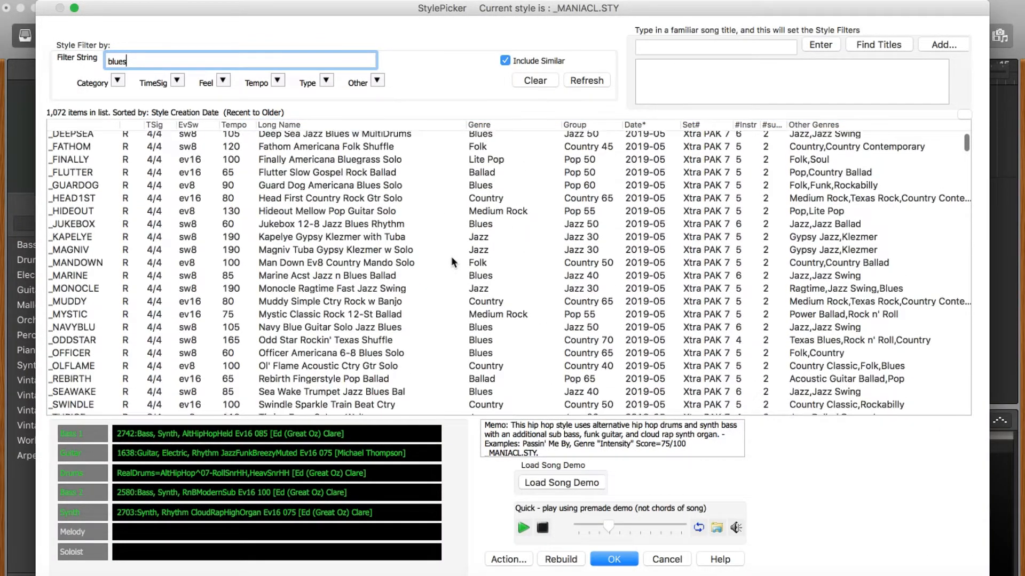
{"action": "left_click", "coordinate": [356, 207]}
{"action": "scroll", "coordinate": [337, 251], "scroll_direction": "down", "scroll_amount": 1}
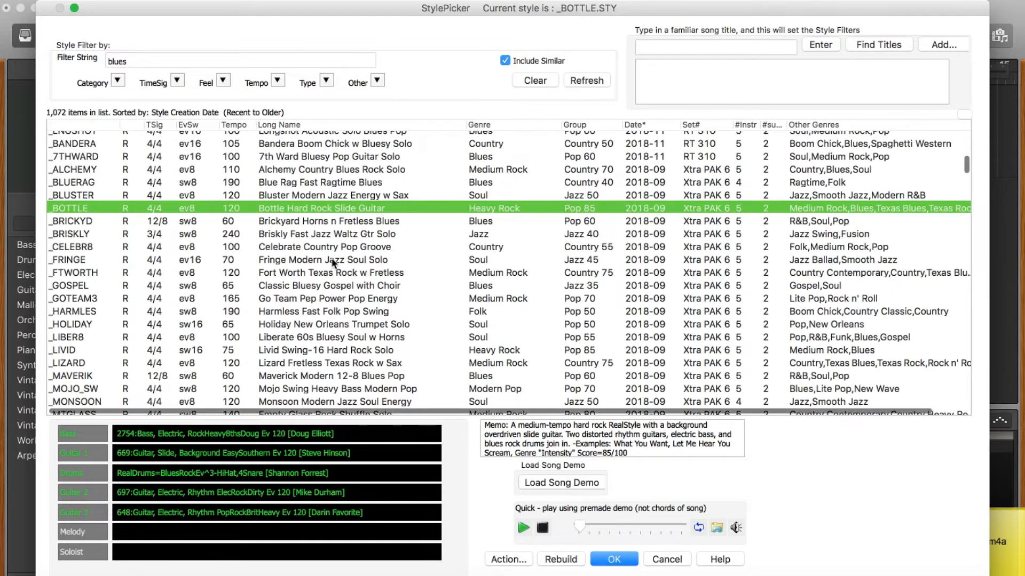
{"action": "scroll", "coordinate": [332, 261], "scroll_direction": "down", "scroll_amount": 1}
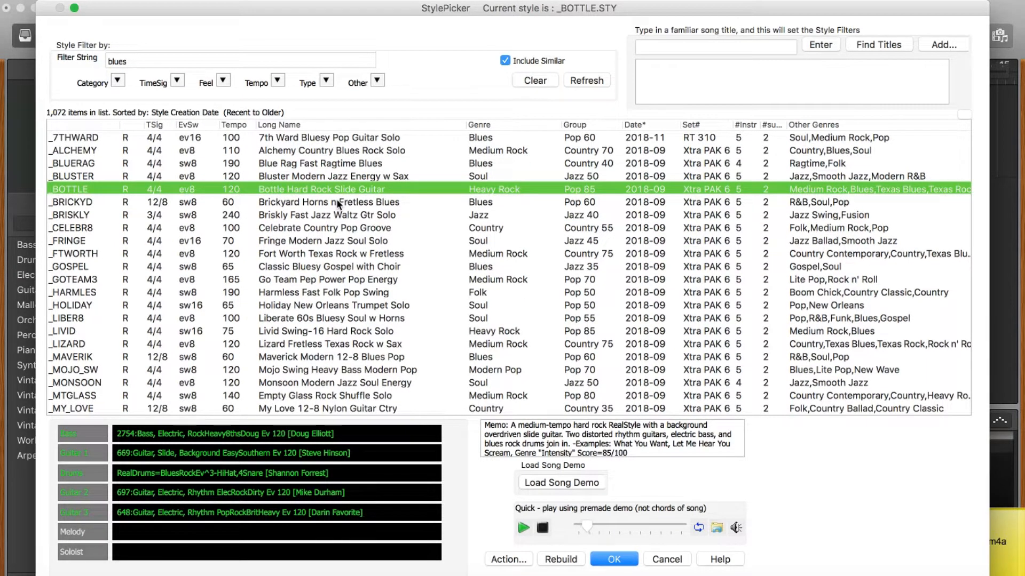
{"action": "scroll", "coordinate": [336, 201], "scroll_direction": "down", "scroll_amount": 5}
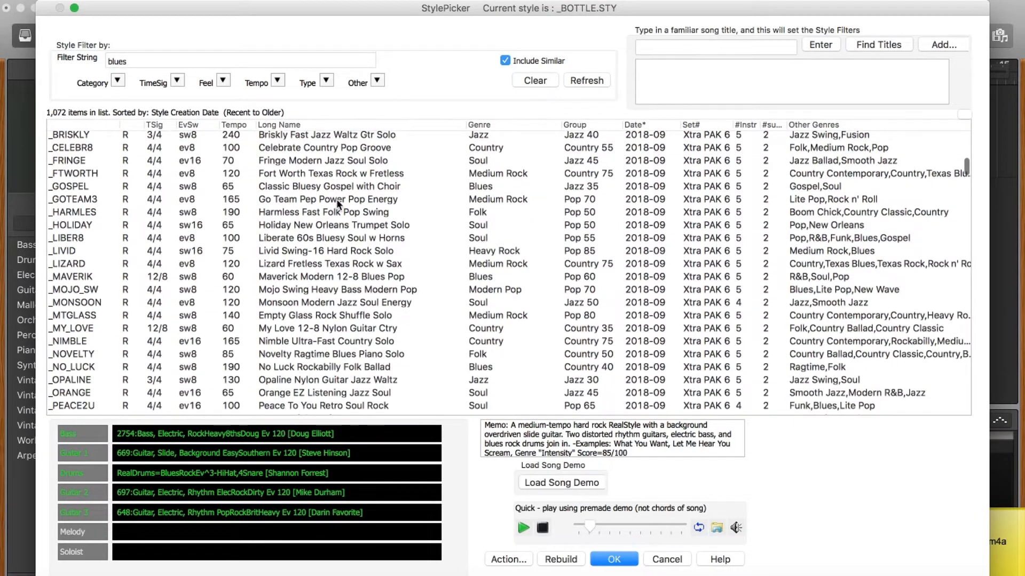
{"action": "scroll", "coordinate": [337, 206], "scroll_direction": "down", "scroll_amount": 5}
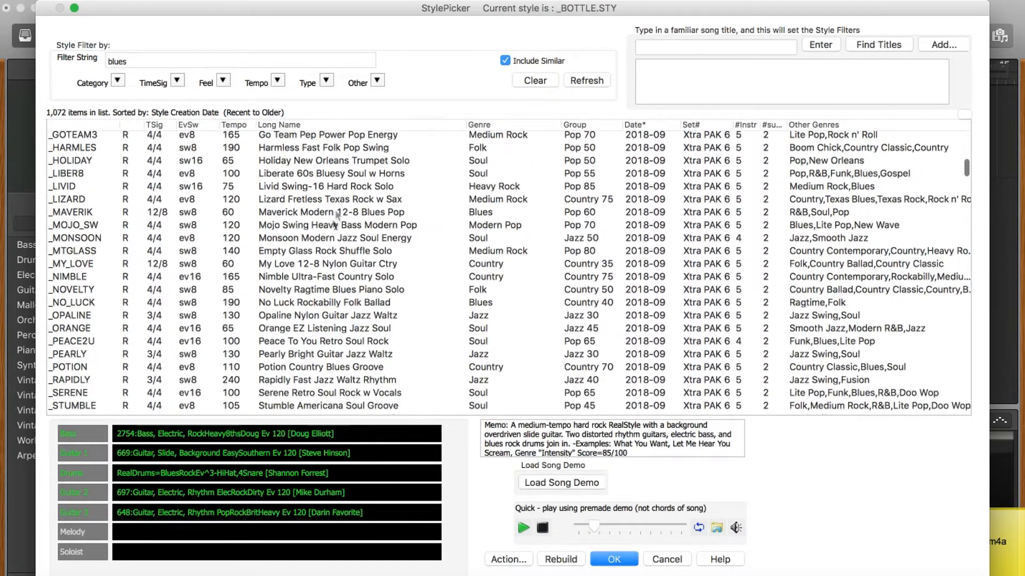
{"action": "scroll", "coordinate": [311, 304], "scroll_direction": "down", "scroll_amount": 10}
{"action": "left_click", "coordinate": [323, 310]}
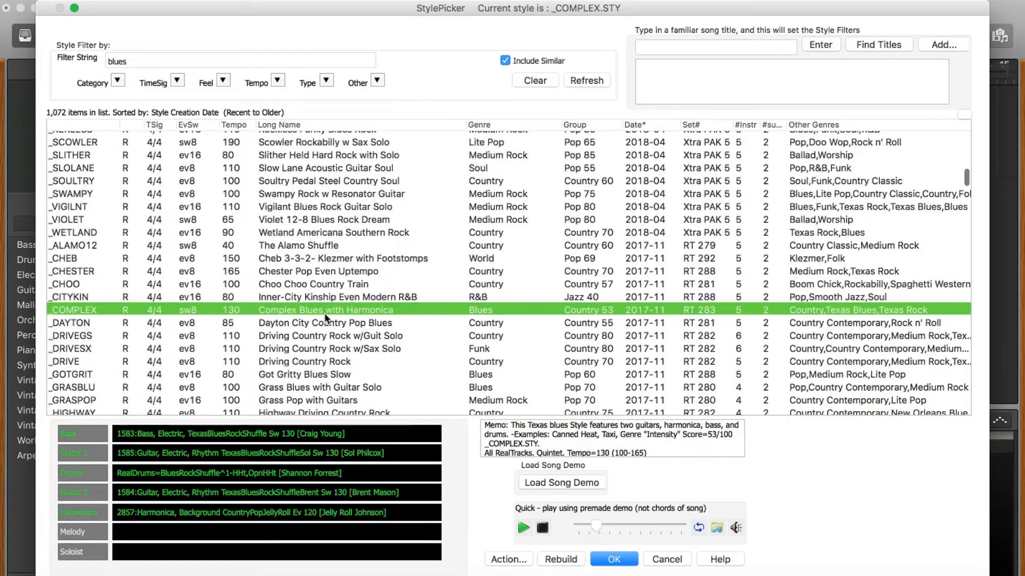
Step: Preview Legend Even-8 Piano Blues Rhythm, then confirm Texas Rock Shuffle w/ Solo (_TBLZSHS) as the song's style
{"action": "scroll", "coordinate": [346, 287], "scroll_direction": "down", "scroll_amount": 5}
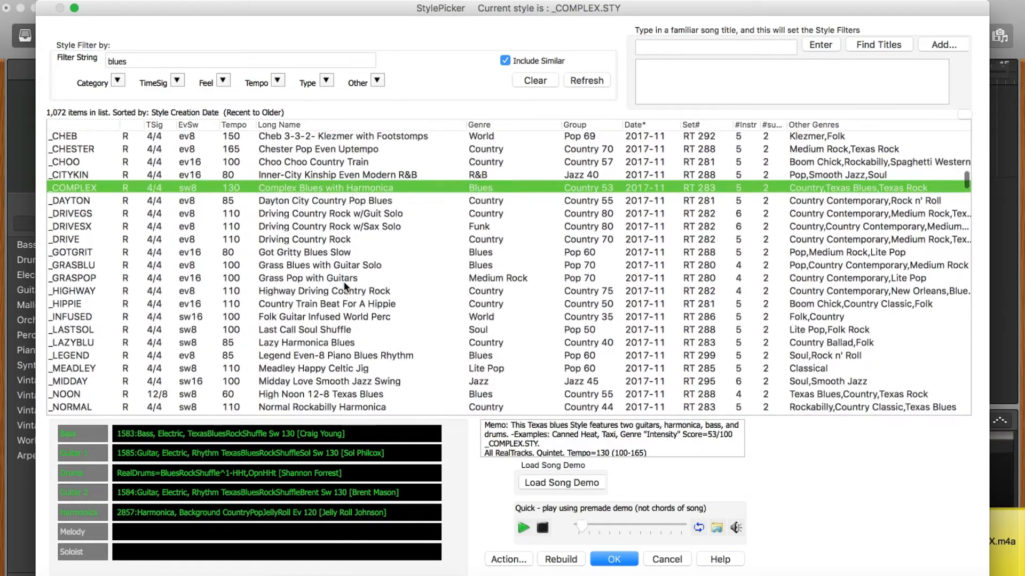
{"action": "scroll", "coordinate": [344, 288], "scroll_direction": "down", "scroll_amount": 3}
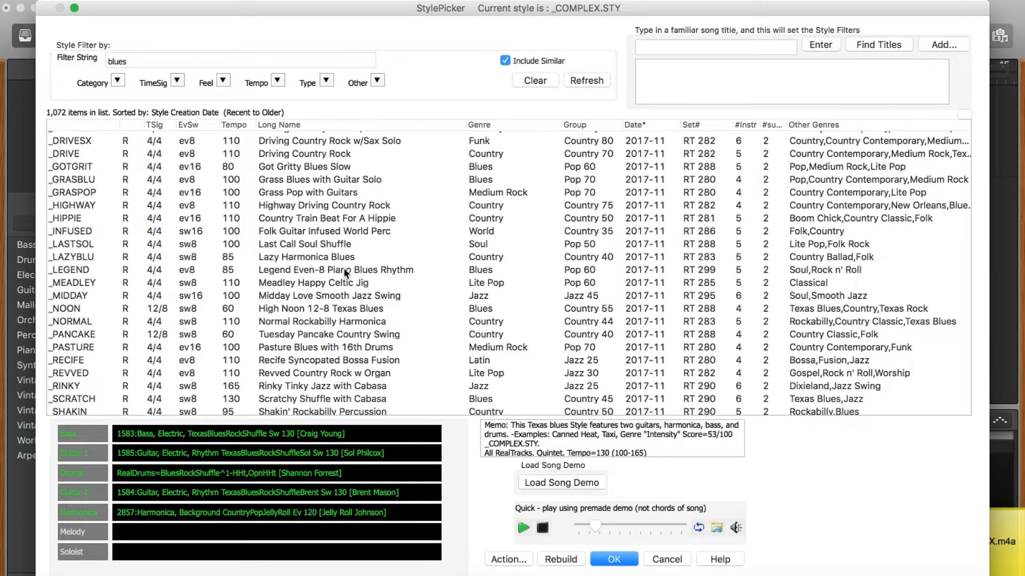
{"action": "left_click", "coordinate": [344, 269]}
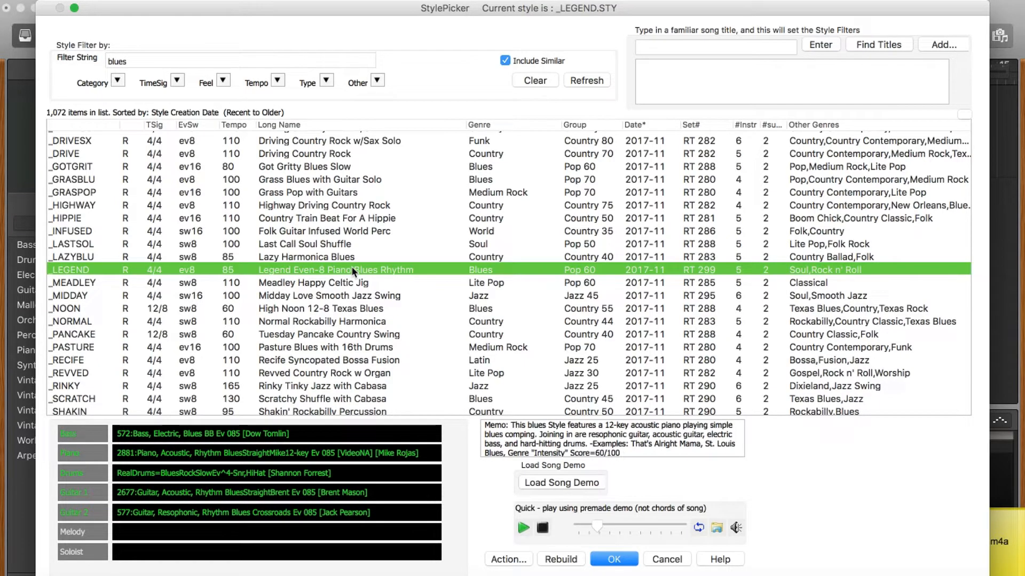
{"action": "scroll", "coordinate": [351, 267], "scroll_direction": "down", "scroll_amount": 15}
{"action": "scroll", "coordinate": [351, 266], "scroll_direction": "down", "scroll_amount": 5}
{"action": "scroll", "coordinate": [352, 271], "scroll_direction": "down", "scroll_amount": 5}
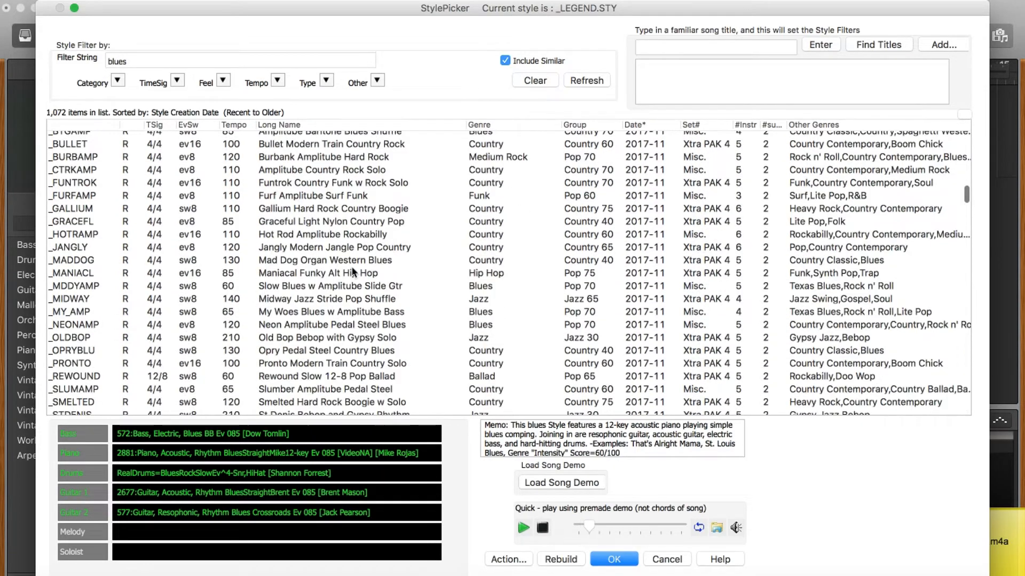
{"action": "scroll", "coordinate": [352, 271], "scroll_direction": "down", "scroll_amount": 5}
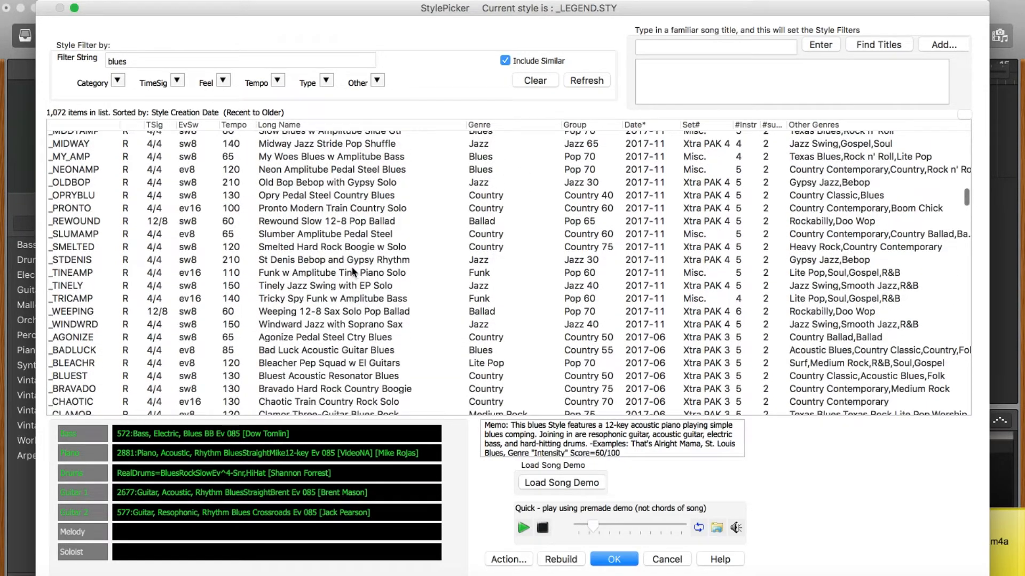
{"action": "scroll", "coordinate": [352, 272], "scroll_direction": "down", "scroll_amount": 2}
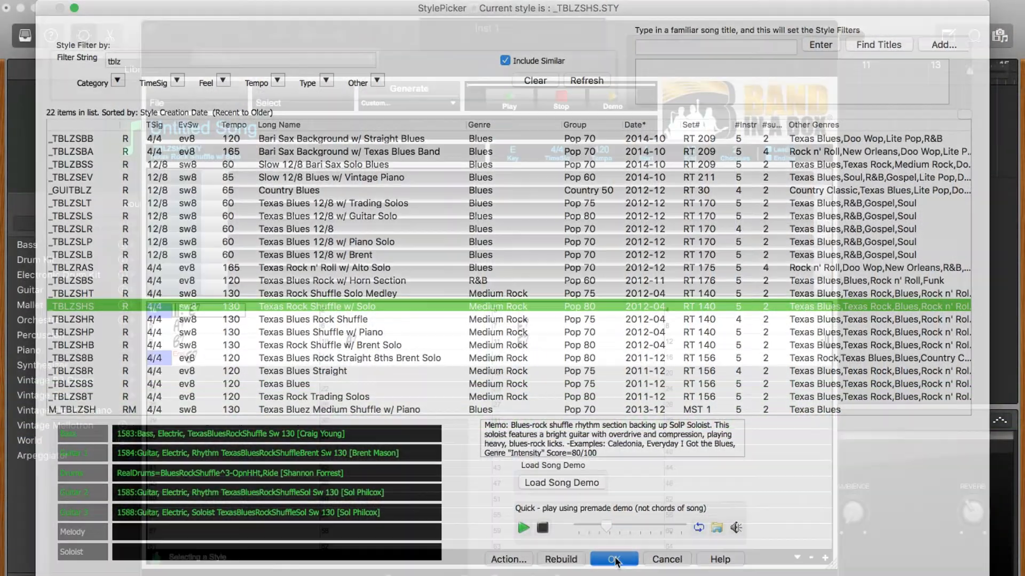
{"action": "left_click", "coordinate": [469, 558]}
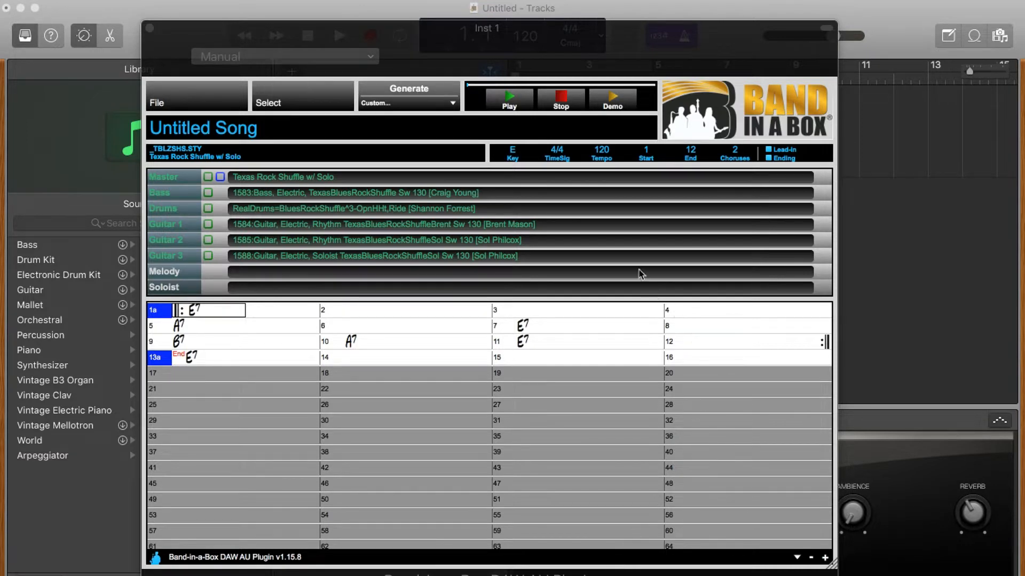
Step: Change the Band-in-a-Box Untitled Song tempo to 135 and show the Generate Custom track choices
{"action": "left_click_drag", "start_coordinate": [579, 38], "coordinate": [572, 85]}
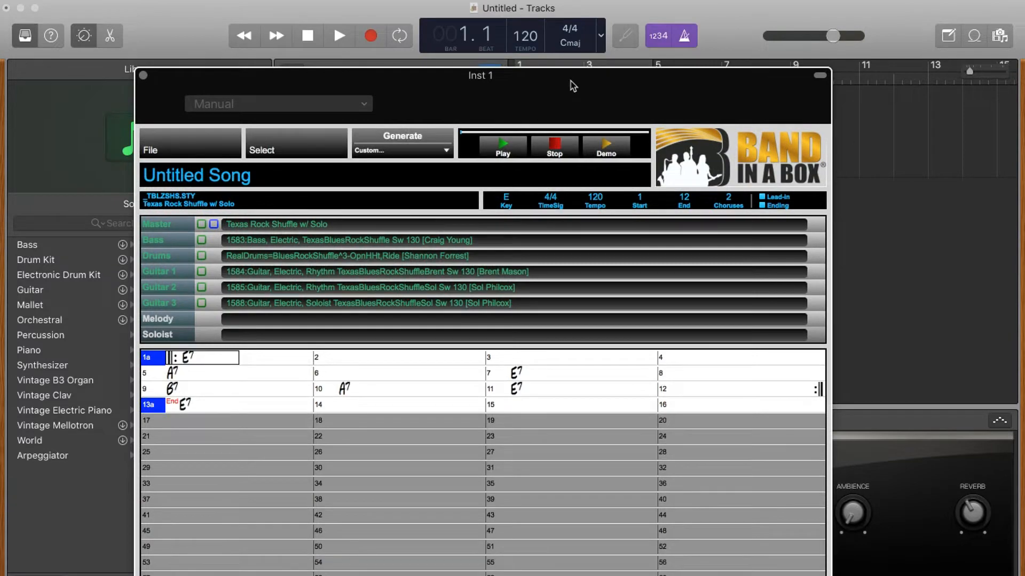
{"action": "left_click", "coordinate": [528, 41]}
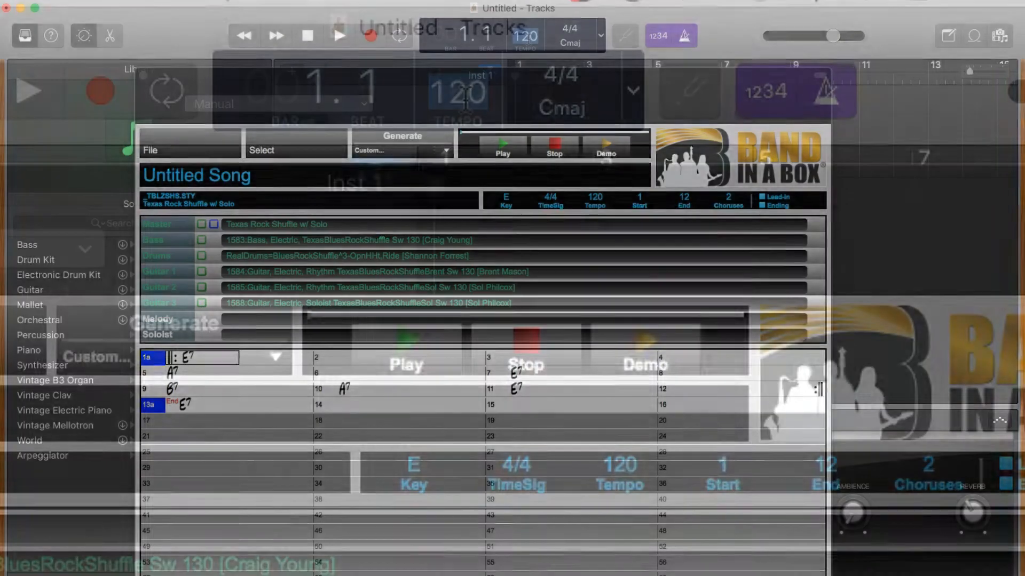
{"action": "type", "text": "135"}
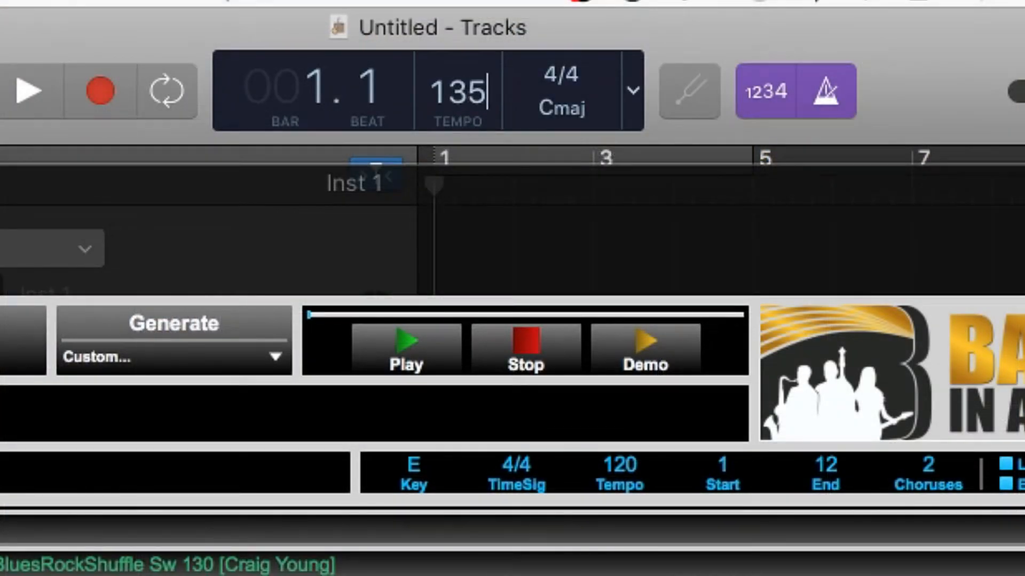
{"action": "left_click", "coordinate": [627, 464]}
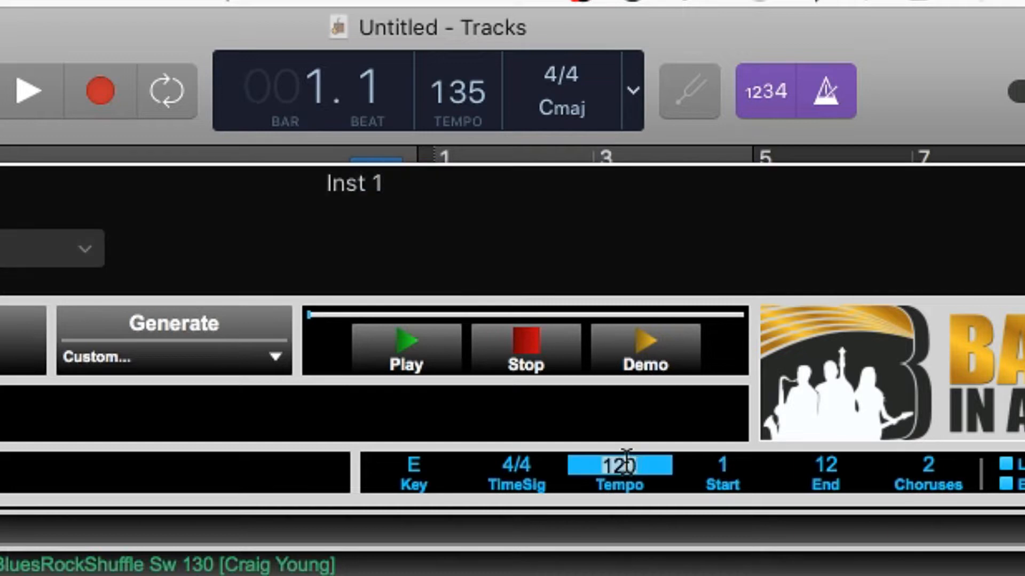
{"action": "type", "text": "135"}
{"action": "key", "text": "Return"}
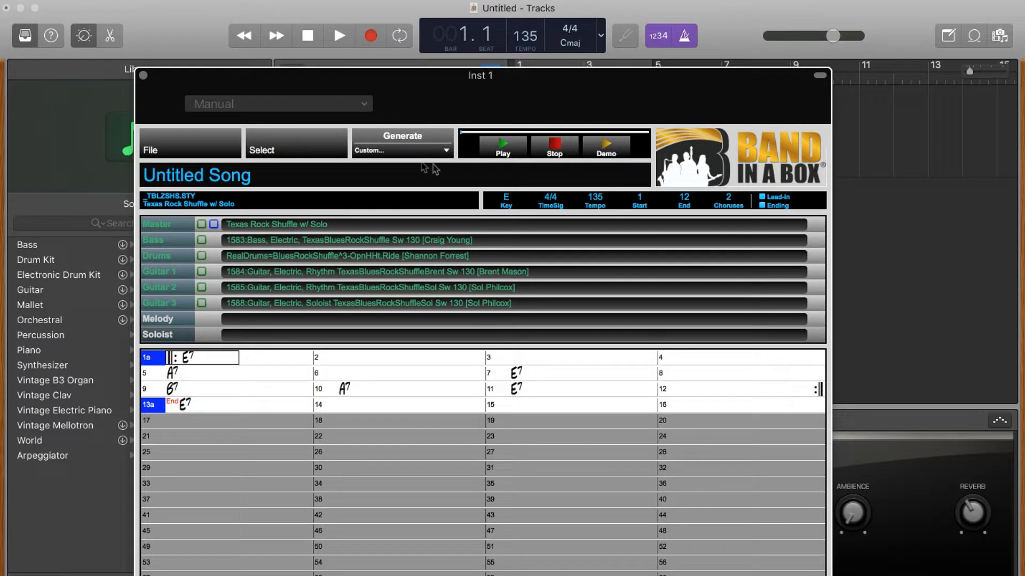
{"action": "left_click", "coordinate": [392, 155]}
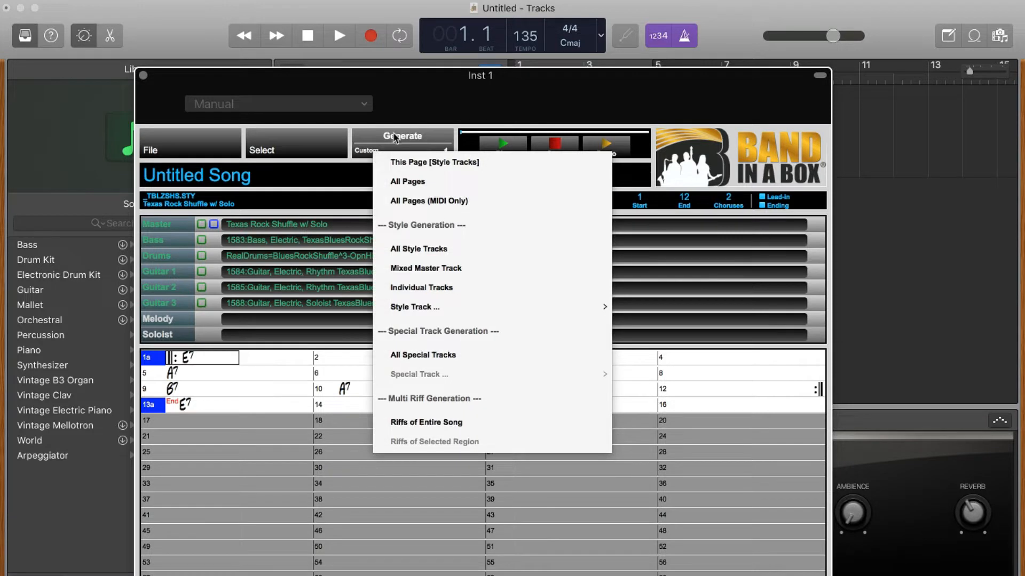
Step: Generate the Texas Rock Shuffle w/ Solo backing tracks and play the resulting 12-bar E blues song
{"action": "left_click", "coordinate": [395, 136]}
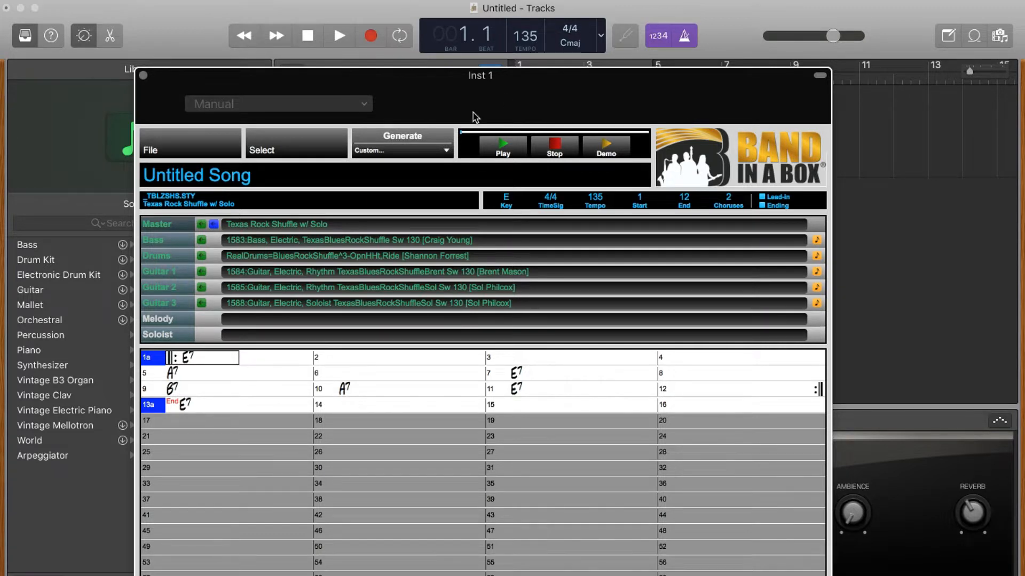
{"action": "left_click_drag", "start_coordinate": [475, 117], "coordinate": [467, 60]}
{"action": "left_click", "coordinate": [494, 92]}
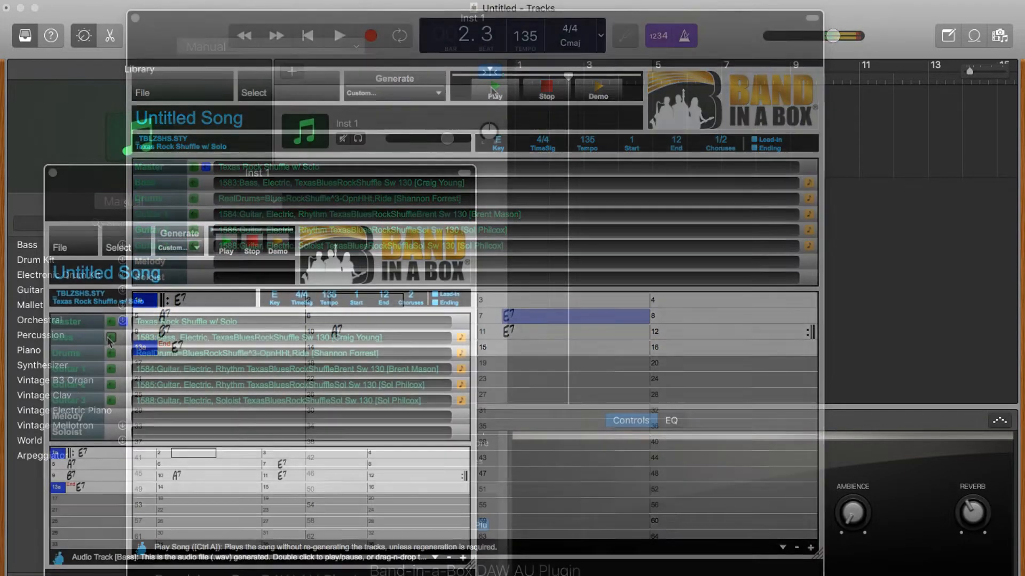
Step: Import the bass, drums and three guitar parts as five audio tracks, then stop playback
{"action": "left_click_drag", "start_coordinate": [110, 342], "coordinate": [508, 211]}
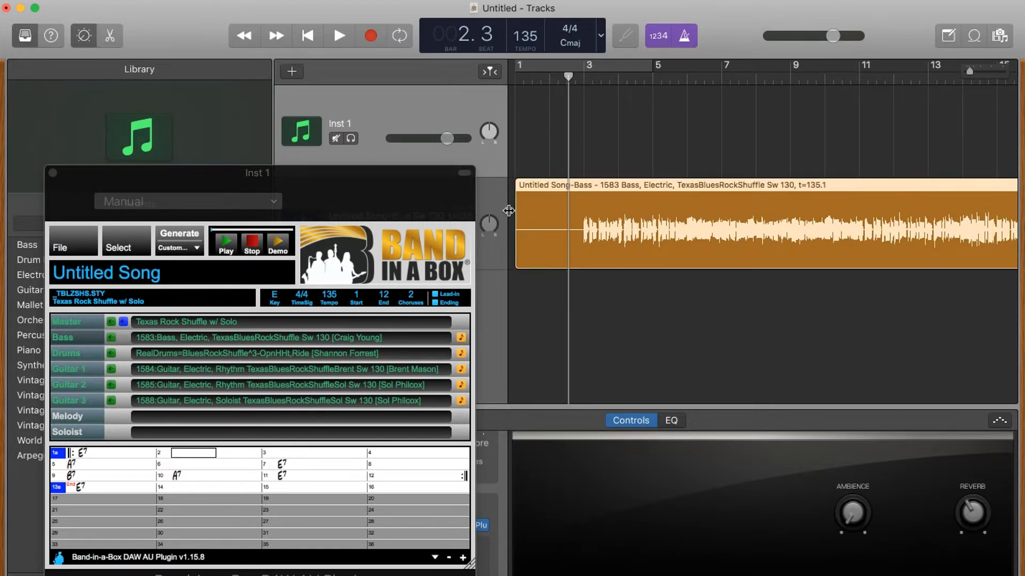
{"action": "key", "text": "super+z"}
{"action": "left_click_drag", "start_coordinate": [123, 321], "coordinate": [520, 216]}
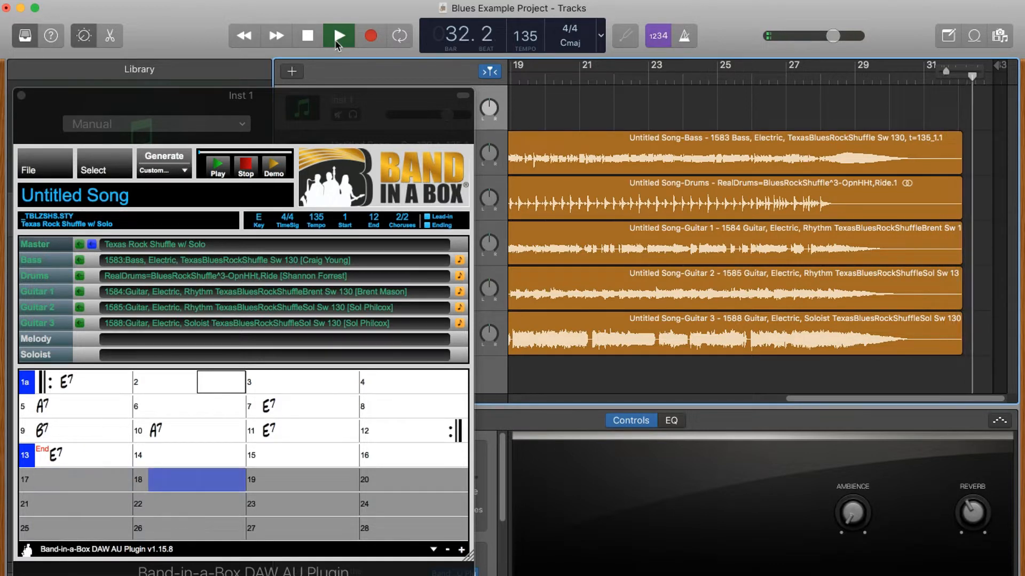
{"action": "left_click", "coordinate": [334, 40]}
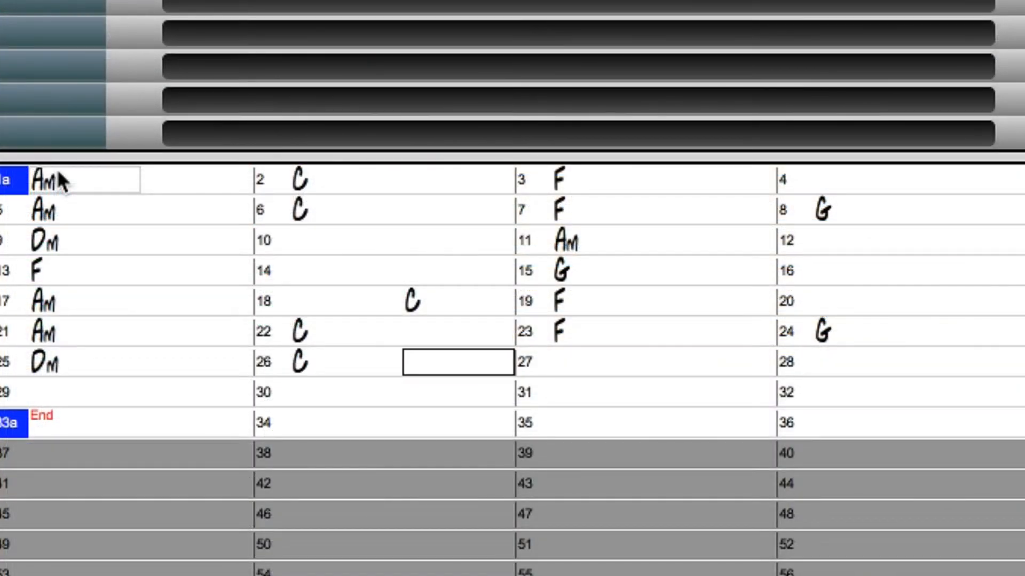
Step: Enter the chords G, Am, Dm, Am and G into successive bars of the chart
{"action": "type", "text": "G"}
{"action": "key", "text": "Return"}
{"action": "type", "text": "Am"}
{"action": "key", "text": "Return"}
{"action": "key", "text": "Return"}
{"action": "key", "text": "Return"}
{"action": "key", "text": "Return"}
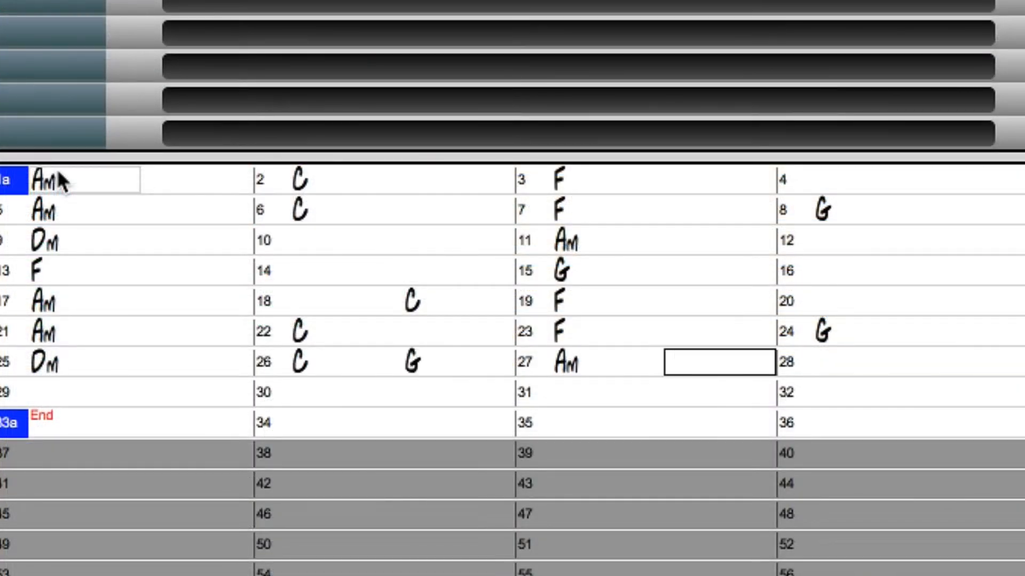
{"action": "type", "text": "Dm"}
{"action": "key", "text": "Return"}
{"action": "key", "text": "Return"}
{"action": "key", "text": "Return"}
{"action": "key", "text": "Return"}
{"action": "type", "text": "Am"}
{"action": "key", "text": "Return"}
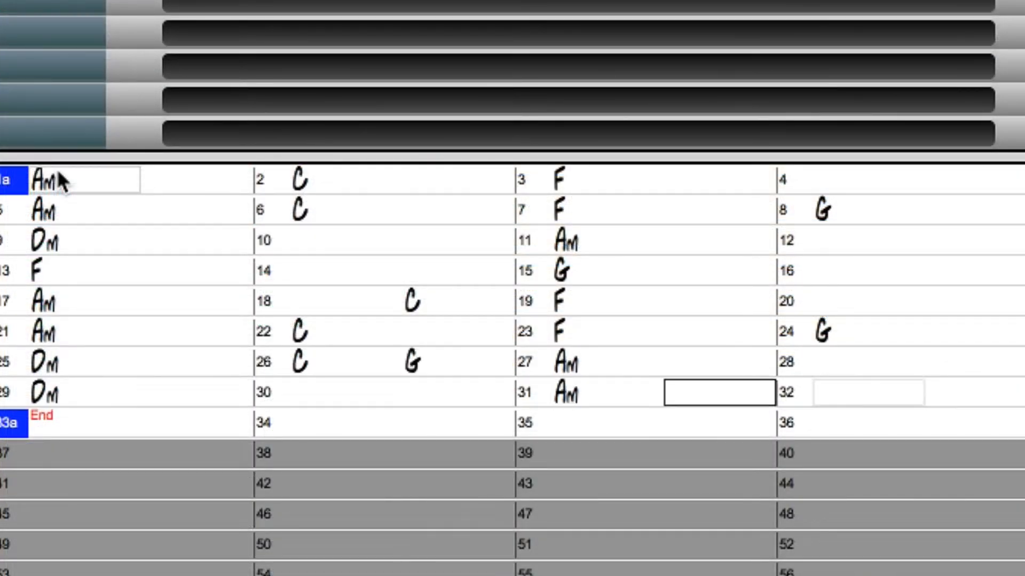
{"action": "key", "text": "Return"}
{"action": "type", "text": "G"}
Step: Mark new parts at bars 9, 17 and 25, and enter Am in bar 33
{"action": "key", "text": "Return"}
{"action": "left_click", "coordinate": [8, 240]}
{"action": "left_click", "coordinate": [7, 240]}
{"action": "left_click", "coordinate": [9, 301]}
{"action": "left_click", "coordinate": [7, 361]}
{"action": "left_click", "coordinate": [7, 361]}
{"action": "left_click", "coordinate": [56, 412]}
{"action": "type", "text": "Am"}
{"action": "key", "text": "Return"}
Step: Choose a 'hard rock' style in StylePicker, set tempo to 115, and generate the tracks
{"action": "key", "text": "F9"}
{"action": "type", "text": "hard rock"}
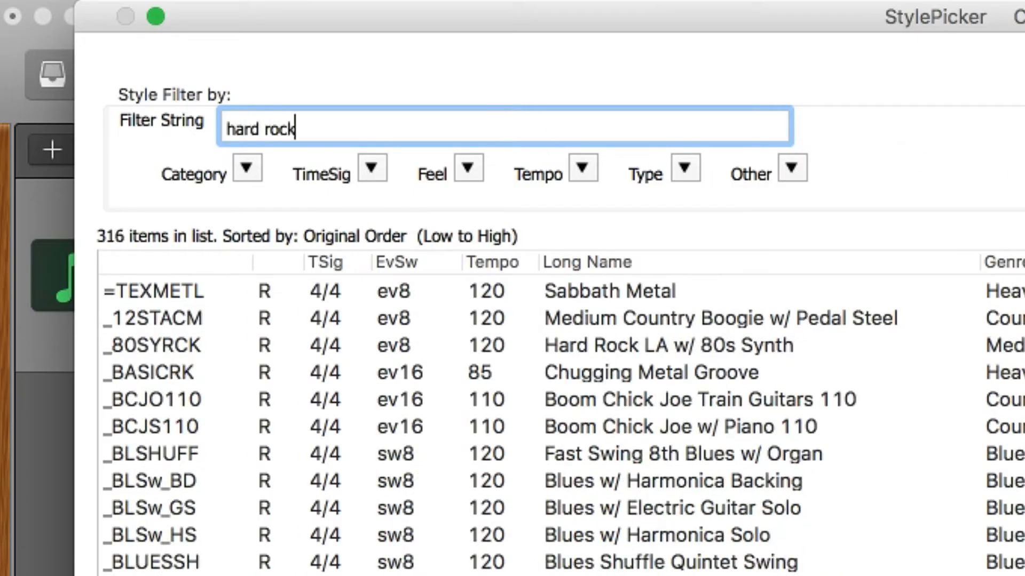
{"action": "left_click", "coordinate": [615, 561]}
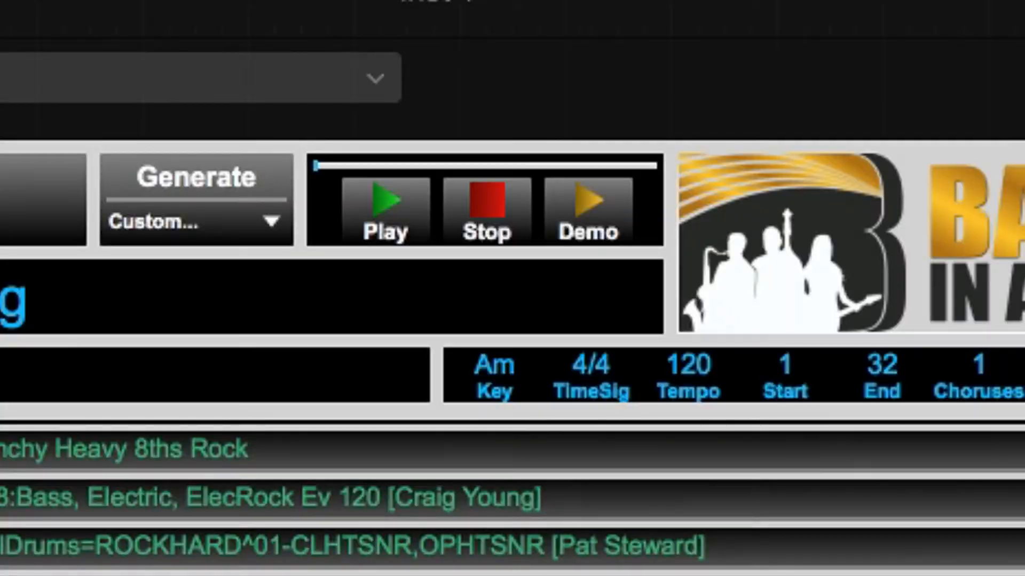
{"action": "left_click", "coordinate": [688, 366]}
{"action": "type", "text": "115"}
{"action": "left_click", "coordinate": [197, 180]}
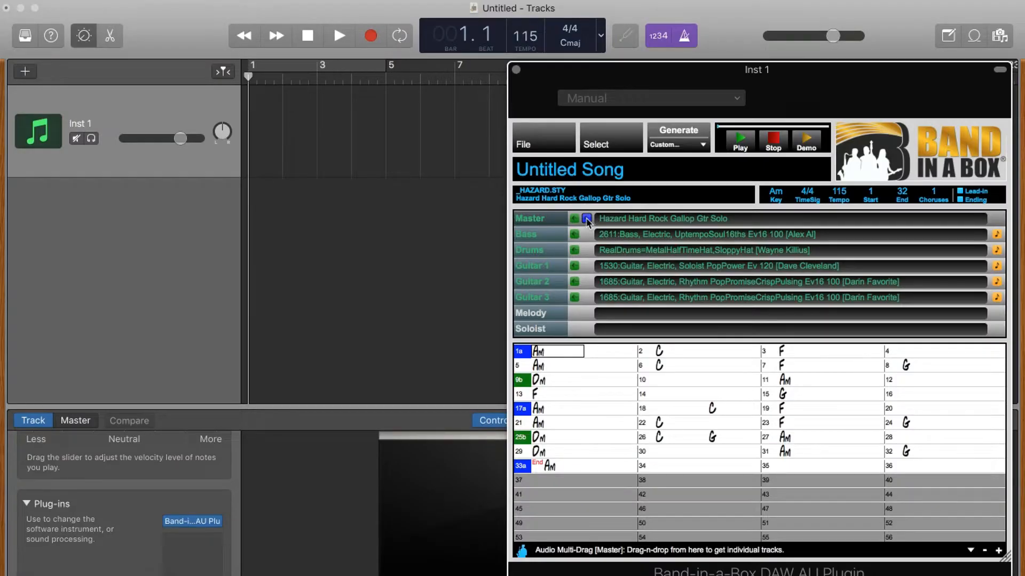
Step: Import the generated hard rock parts into the timeline and play them
{"action": "left_click_drag", "start_coordinate": [587, 222], "coordinate": [251, 184]}
{"action": "key", "text": "space"}
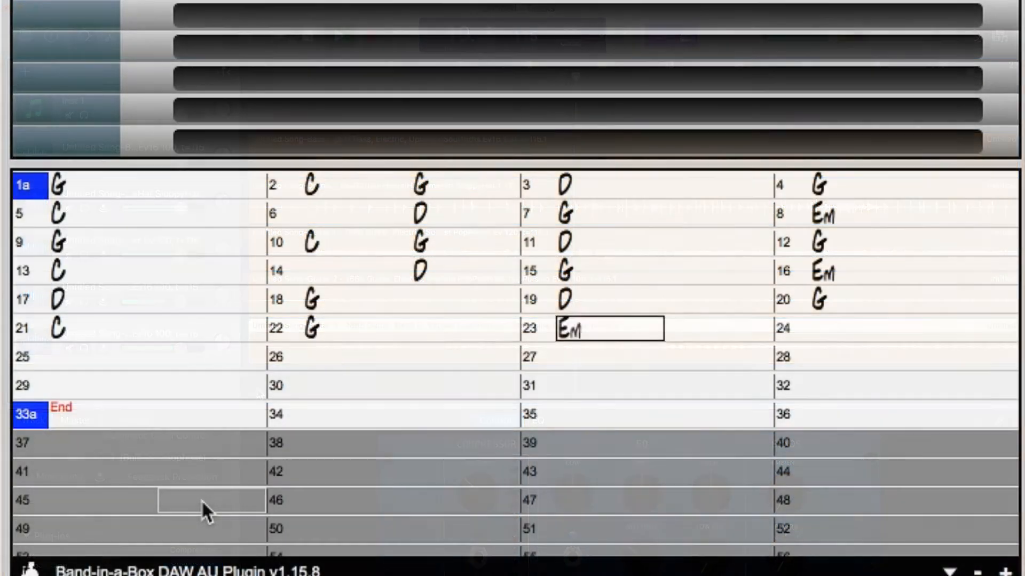
{"action": "key", "text": "Return"}
{"action": "type", "text": "D D G D G C G"}
Step: Enter the D, Em and G chords and set part markers at bars 9 and 17
{"action": "key", "text": "Return"}
{"action": "type", "text": "Em"}
{"action": "key", "text": "Return"}
{"action": "type", "text": "D"}
{"action": "key", "text": "Return"}
{"action": "type", "text": "G"}
{"action": "key", "text": "Return"}
{"action": "left_click", "coordinate": [21, 242]}
Step: Pick the Death Valley Train-Beat Rhythm style, generate it, import the parts at bar 1, and play
{"action": "double_click", "coordinate": [23, 300]}
{"action": "type", "text": "country "}
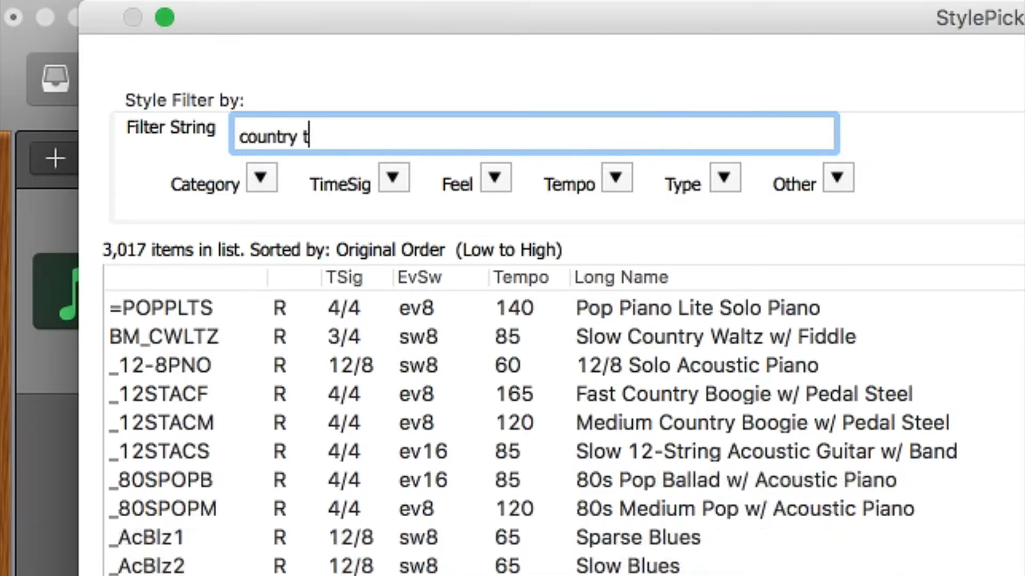
{"action": "type", "text": "train"}
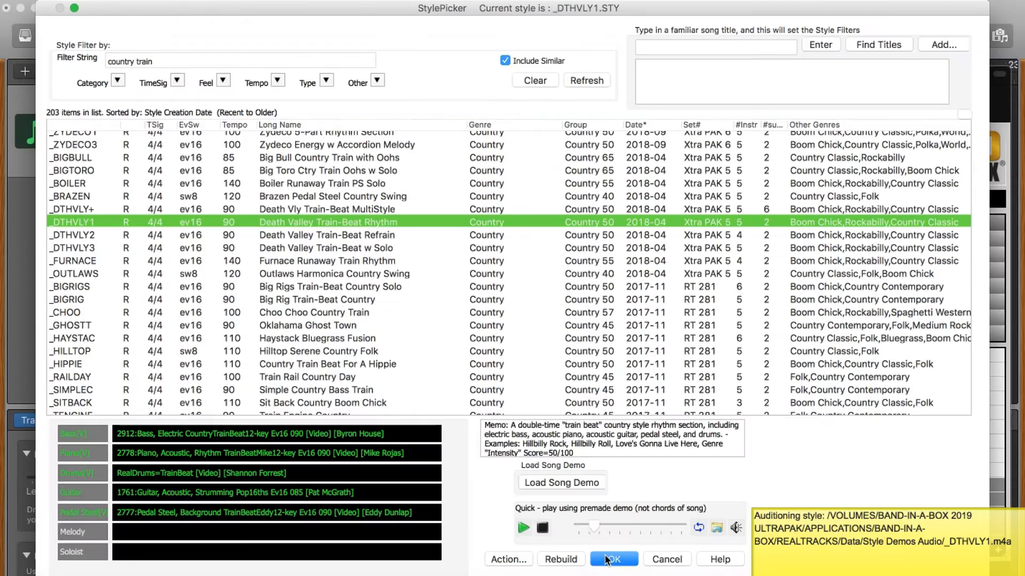
{"action": "left_click", "coordinate": [607, 558]}
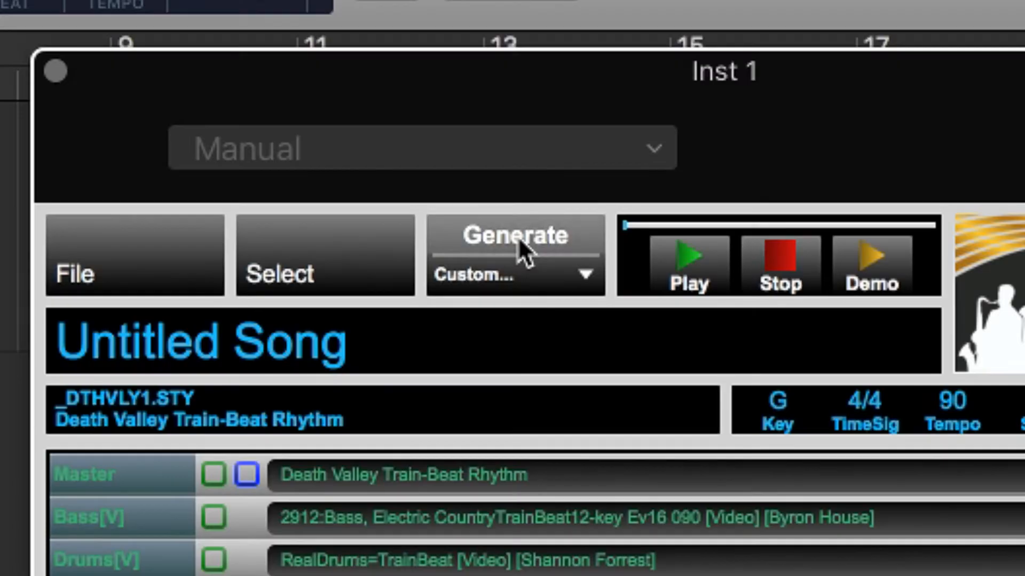
{"action": "left_click", "coordinate": [518, 235]}
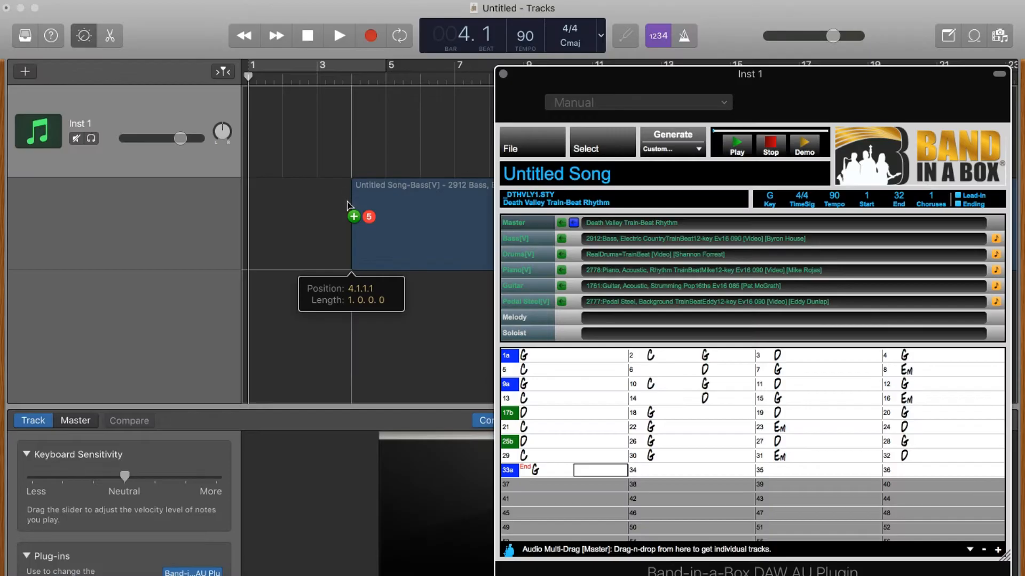
{"action": "left_click_drag", "start_coordinate": [349, 200], "coordinate": [251, 197]}
{"action": "key", "text": "space"}
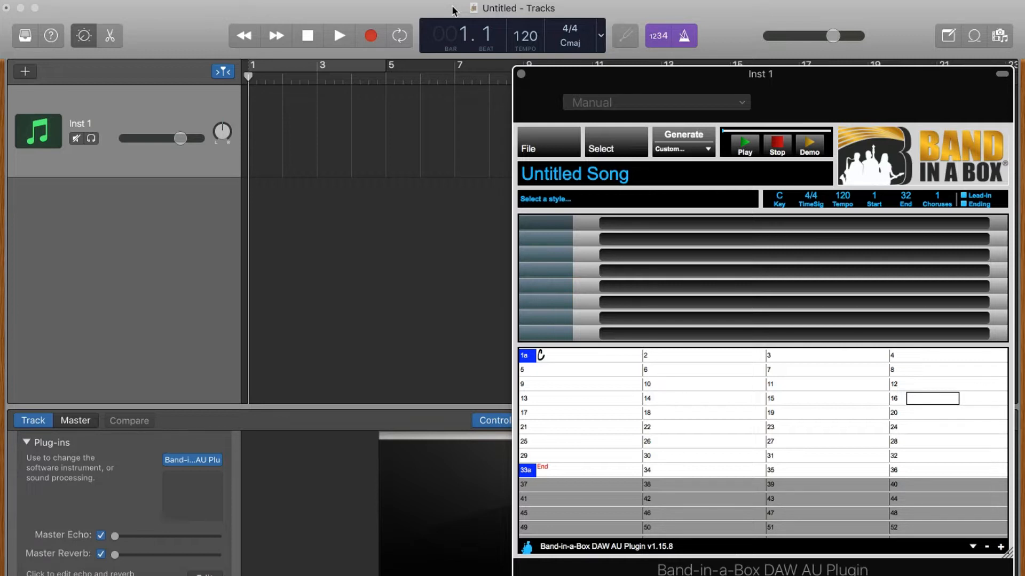
Step: Open the _CROONR1 Demo .SGU song and drag its four big-band parts into the timeline
{"action": "left_click", "coordinate": [452, 8]}
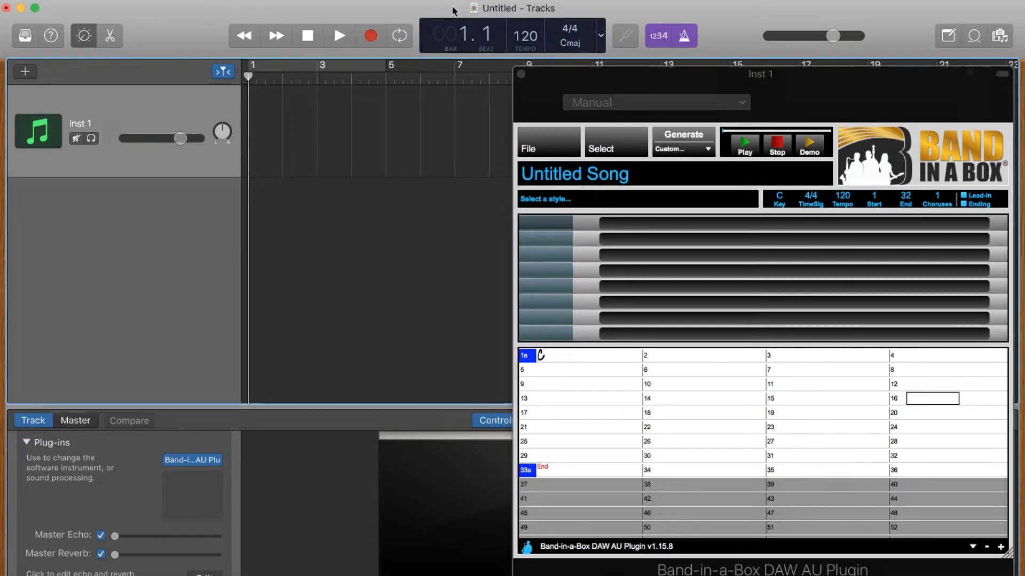
{"action": "left_click", "coordinate": [542, 152]}
{"action": "left_click", "coordinate": [497, 179]}
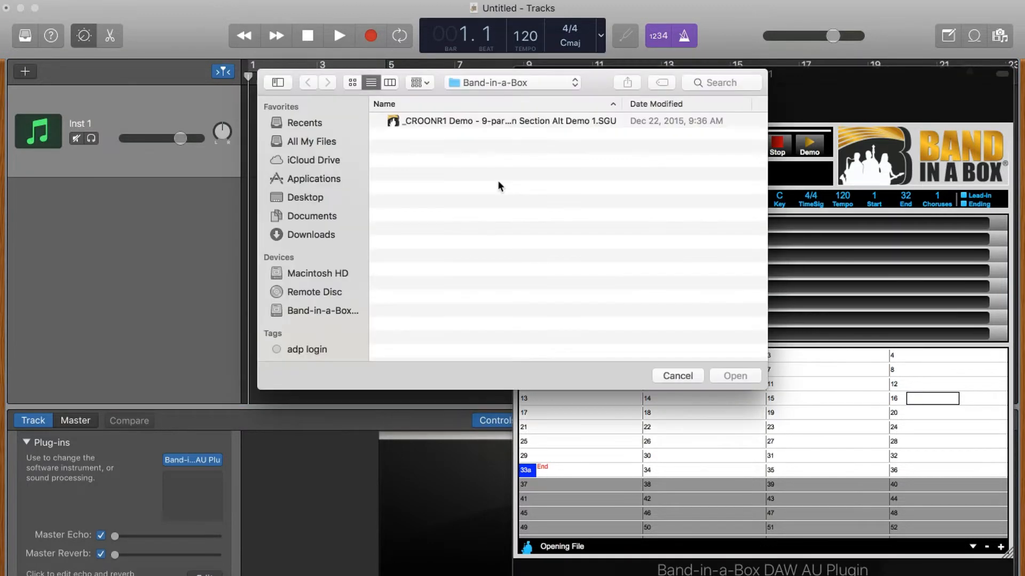
{"action": "left_click", "coordinate": [469, 121]}
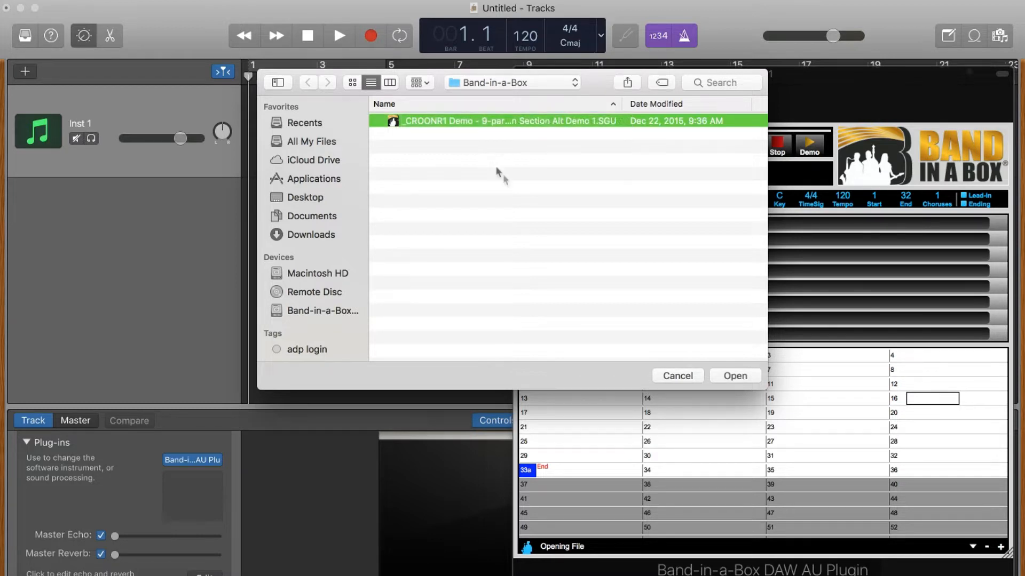
{"action": "left_click", "coordinate": [734, 376]}
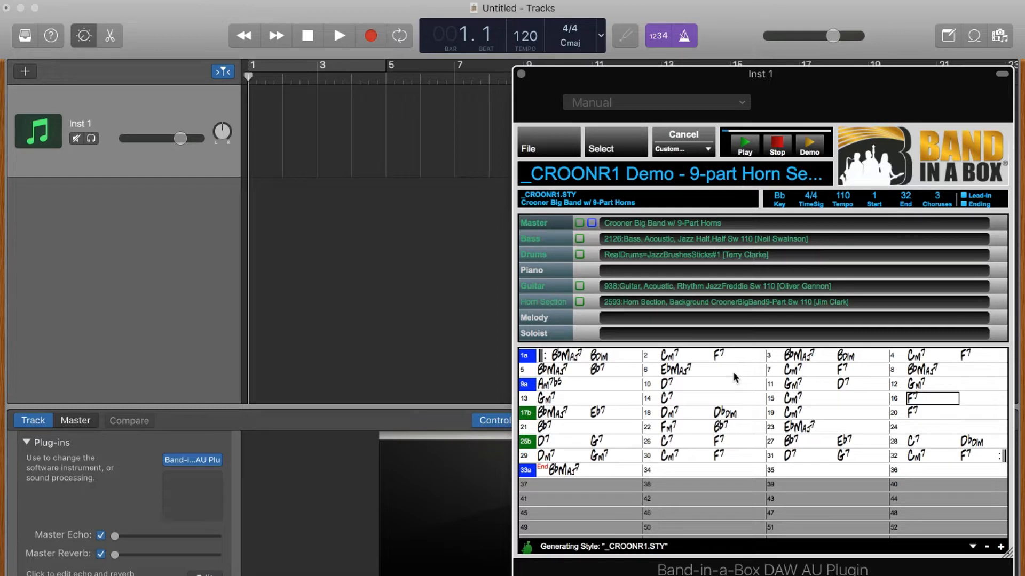
{"action": "left_click_drag", "start_coordinate": [526, 547], "coordinate": [255, 218]}
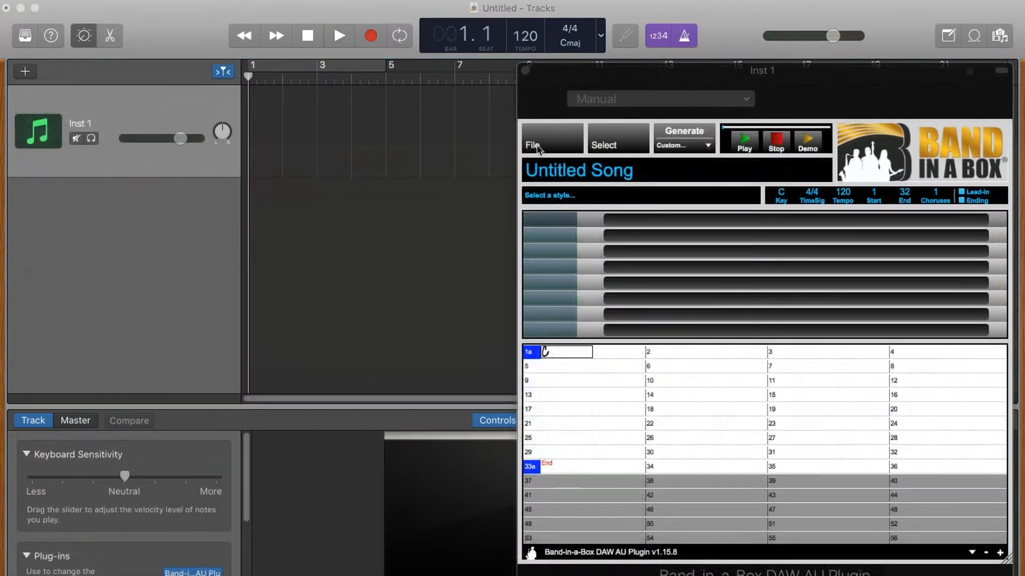
{"action": "left_click", "coordinate": [534, 145]}
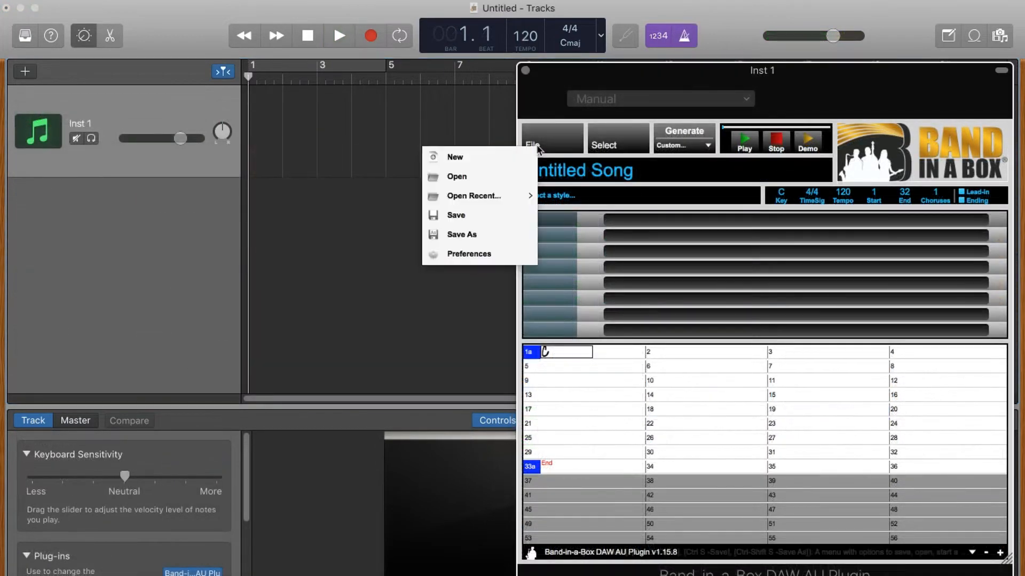
Step: Open the _PRISM Demo .SGU song, import its four parts into the timeline, and play them
{"action": "left_click", "coordinate": [485, 180]}
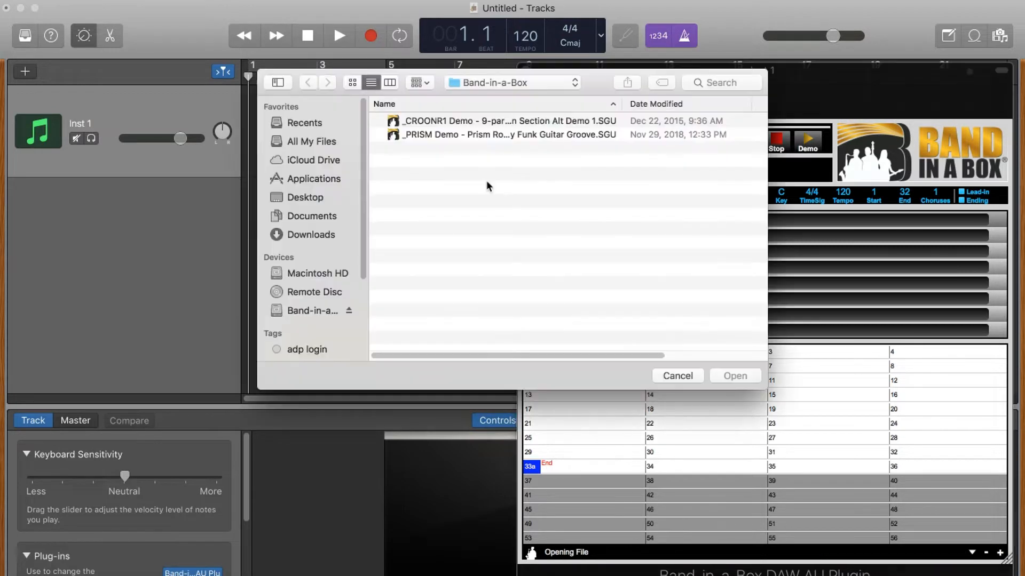
{"action": "left_click", "coordinate": [487, 134]}
{"action": "left_click", "coordinate": [730, 377]}
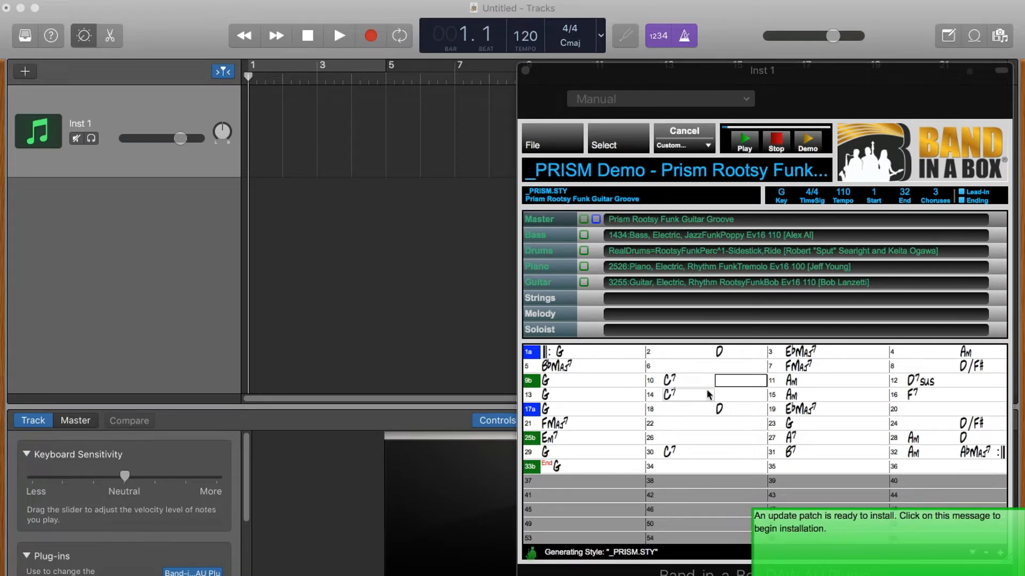
{"action": "left_click_drag", "start_coordinate": [596, 220], "coordinate": [248, 244]}
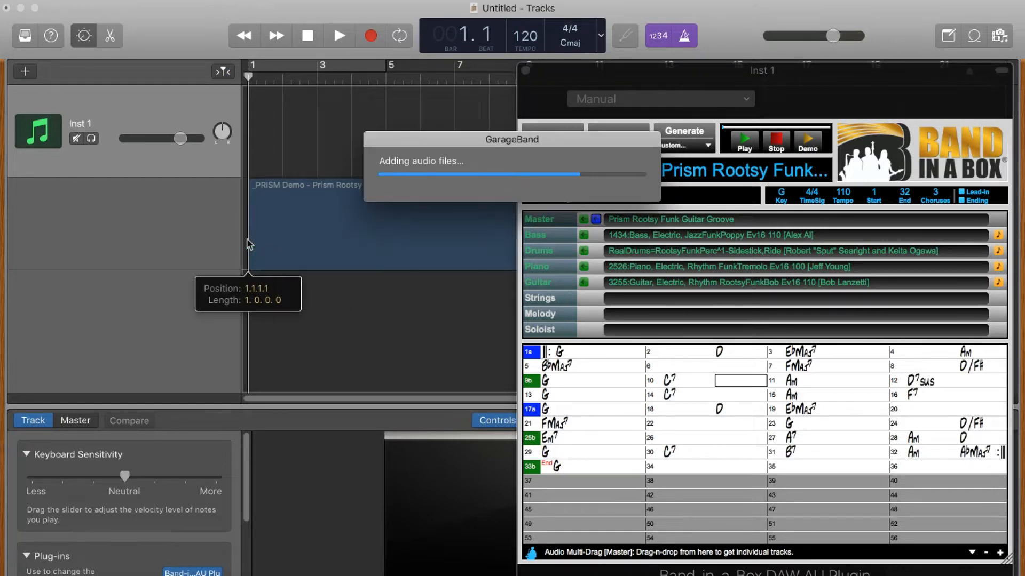
{"action": "key", "text": "space"}
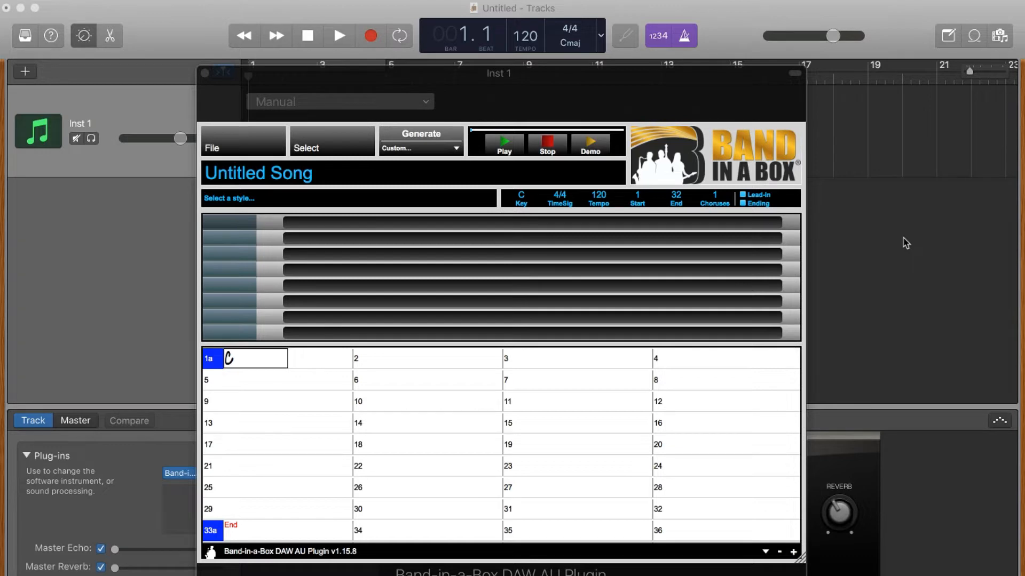
Step: Open Band-in-a-Box File > Preferences to view its Rendering and folder settings
{"action": "left_click", "coordinate": [230, 143]}
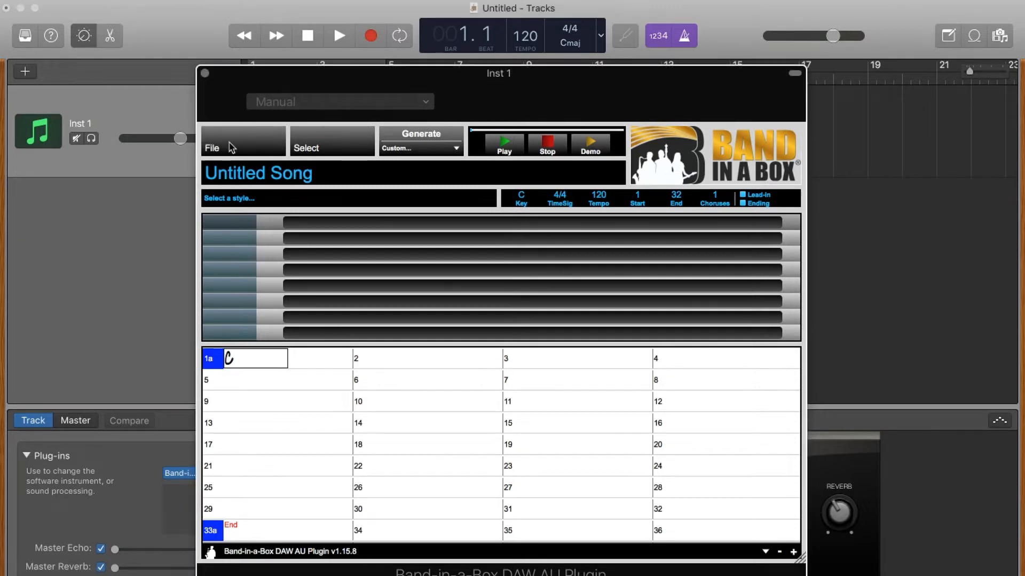
{"action": "left_click", "coordinate": [286, 250]}
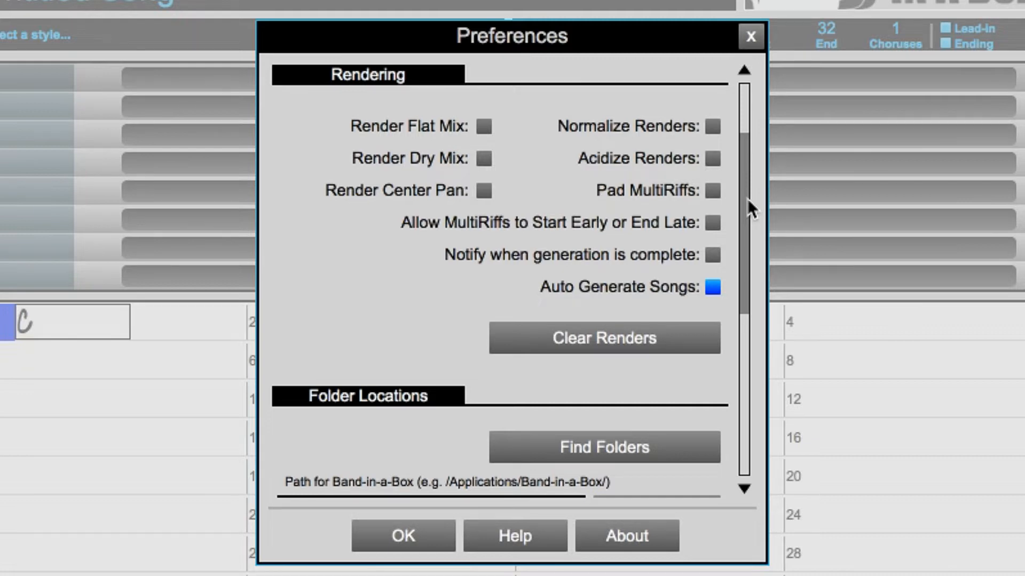
Step: Scroll the preferences down to the Folder Locations and DAW Settings sections
{"action": "left_click_drag", "start_coordinate": [747, 200], "coordinate": [728, 339]}
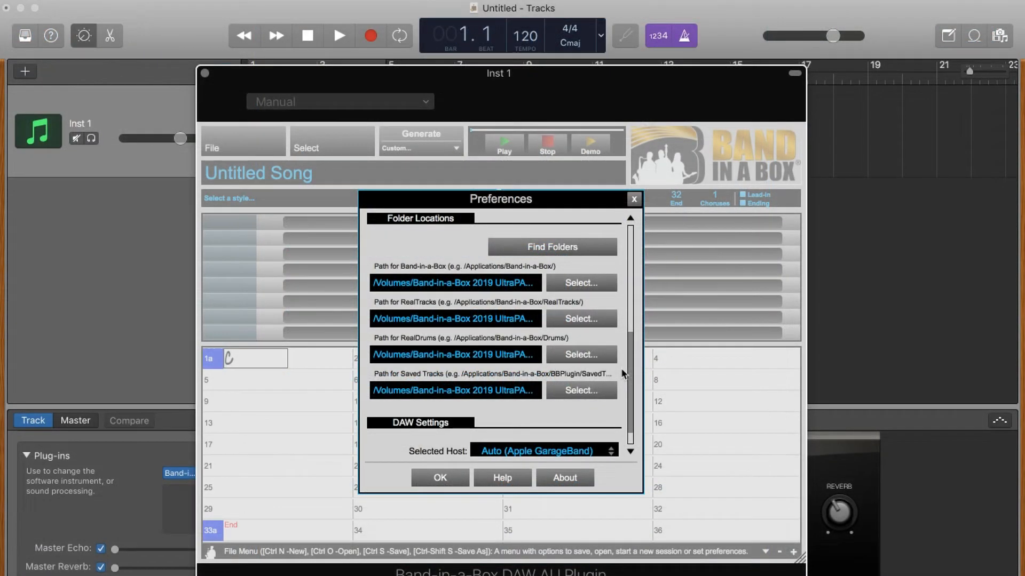
Step: Close Preferences, finish bar 8, and enter Fm7, Bb7, Ebmaj7, Dm7b5, Db7, Cm7 through bar 15
{"action": "left_click", "coordinate": [420, 483]}
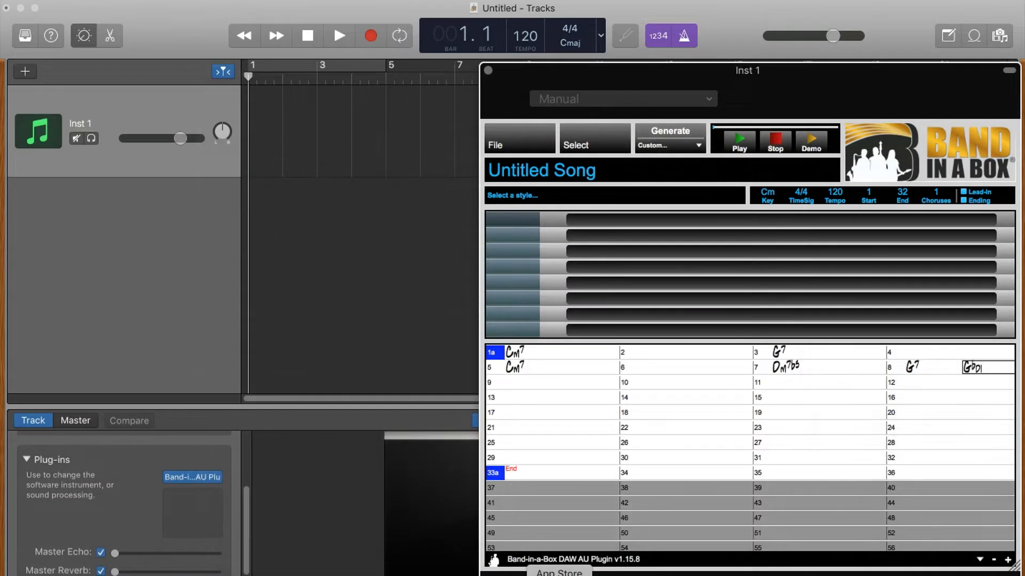
{"action": "type", "text": "m"}
{"action": "key", "text": "Return"}
{"action": "key", "text": "Return"}
{"action": "key", "text": "Left"}
{"action": "type", "text": "Fm7"}
{"action": "key", "text": "Return"}
{"action": "key", "text": "Return"}
{"action": "type", "text": "Bb7"}
{"action": "key", "text": "Return"}
{"action": "key", "text": "Return"}
{"action": "type", "text": "Ebmaj7"}
{"action": "key", "text": "Return"}
{"action": "key", "text": "Return"}
{"action": "key", "text": "Return"}
{"action": "key", "text": "Return"}
{"action": "type", "text": "Dm7b5"}
{"action": "key", "text": "Return"}
{"action": "key", "text": "Return"}
{"action": "type", "text": "Db7"}
{"action": "key", "text": "Return"}
{"action": "type", "text": "Cm7"}
{"action": "key", "text": "Return"}
{"action": "key", "text": "Return"}
{"action": "key", "text": "Return"}
{"action": "key", "text": "Return"}
Step: Enter Fm7, G7, Fm7, G7, Cm7, Dm7b5 and Gbdim across bars 17–24
{"action": "type", "text": "Fm7"}
{"action": "key", "text": "Return"}
{"action": "key", "text": "Return"}
{"action": "type", "text": "G7"}
{"action": "key", "text": "Return"}
{"action": "key", "text": "Return"}
{"action": "type", "text": "Fm7"}
{"action": "key", "text": "Return"}
{"action": "key", "text": "Return"}
{"action": "type", "text": "G7"}
{"action": "key", "text": "Return"}
{"action": "key", "text": "Return"}
{"action": "type", "text": "Cm7"}
{"action": "key", "text": "Return"}
{"action": "key", "text": "Return"}
{"action": "type", "text": "Dm7b5"}
{"action": "key", "text": "Return"}
{"action": "type", "text": ",Gbdim"}
Step: Enter G7, Bb7, Cm7, Fm7, G7, Cm7, Dm7b5, G7 and Cm7 through bar 33
{"action": "key", "text": "Return"}
{"action": "key", "text": "Left"}
{"action": "key", "text": "Left"}
{"action": "type", "text": "G7"}
{"action": "key", "text": "Return"}
{"action": "key", "text": "Return"}
{"action": "key", "text": "Return"}
{"action": "type", "text": "Bb7"}
{"action": "key", "text": "Return"}
{"action": "type", "text": "Cm7"}
{"action": "key", "text": "Right"}
{"action": "key", "text": "Right"}
{"action": "key", "text": "Right"}
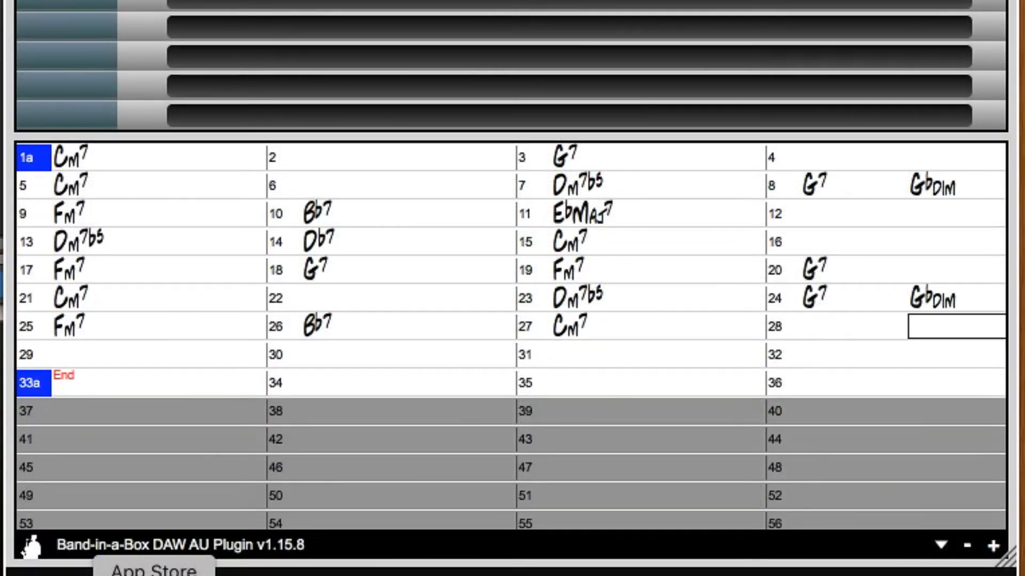
{"action": "key", "text": "Right"}
{"action": "type", "text": "Fm7"}
{"action": "key", "text": "Right"}
{"action": "key", "text": "Right"}
{"action": "type", "text": "G7"}
{"action": "key", "text": "Right"}
{"action": "key", "text": "Right"}
{"action": "type", "text": "Cm"}
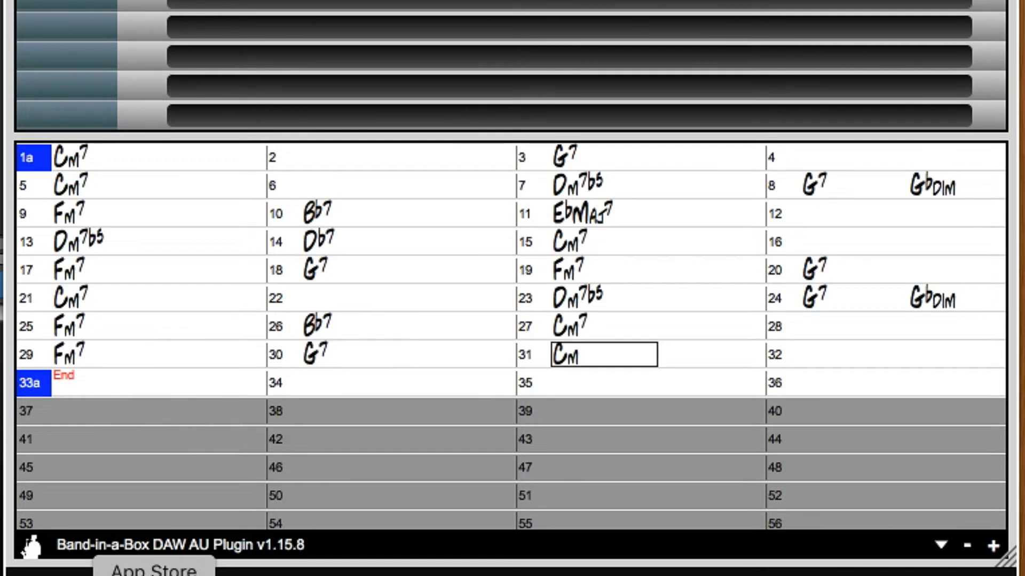
{"action": "type", "text": "7"}
{"action": "key", "text": "Right"}
{"action": "key", "text": "Right"}
{"action": "type", "text": "Dm7b5"}
{"action": "key", "text": "Right"}
{"action": "type", "text": "G7"}
{"action": "key", "text": "Right"}
{"action": "type", "text": "Cm"}
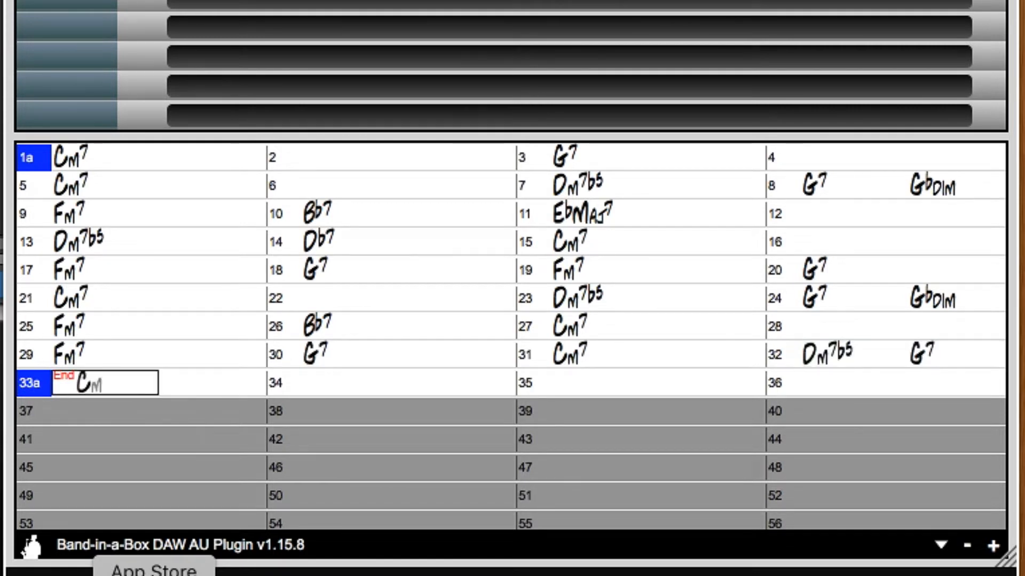
{"action": "type", "text": "7"}
{"action": "key", "text": "Right"}
Step: Add part markers at bars 9, 17 and 25 on the chord sheet
{"action": "double_click", "coordinate": [27, 214]}
{"action": "left_click", "coordinate": [34, 267]}
{"action": "double_click", "coordinate": [29, 326]}
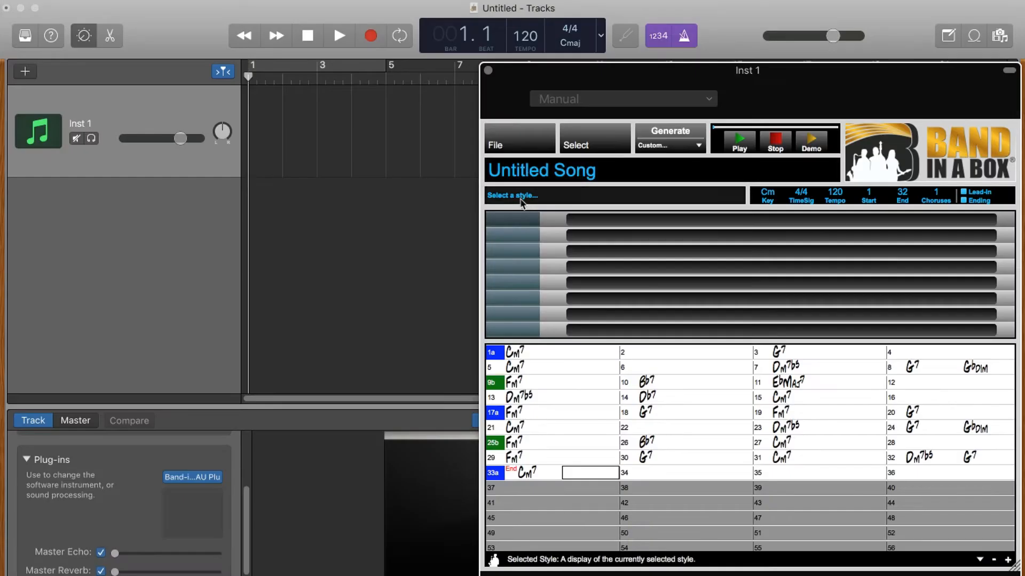
Step: Filter the style list by '_redres' and make _REDRESS.STY, Red Dress Tango Chillout Beat, the song style
{"action": "left_click", "coordinate": [523, 198]}
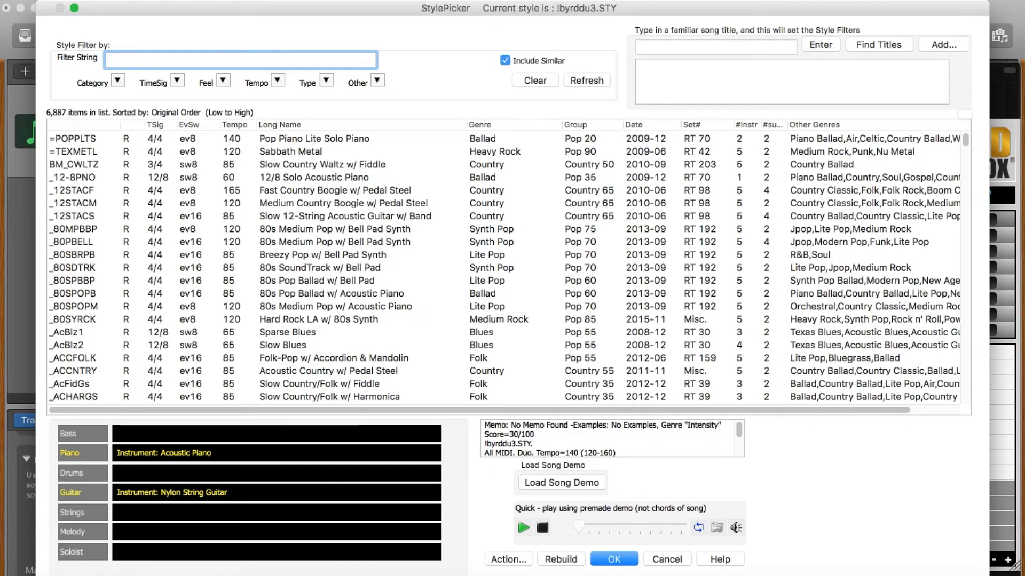
{"action": "type", "text": "_redres"}
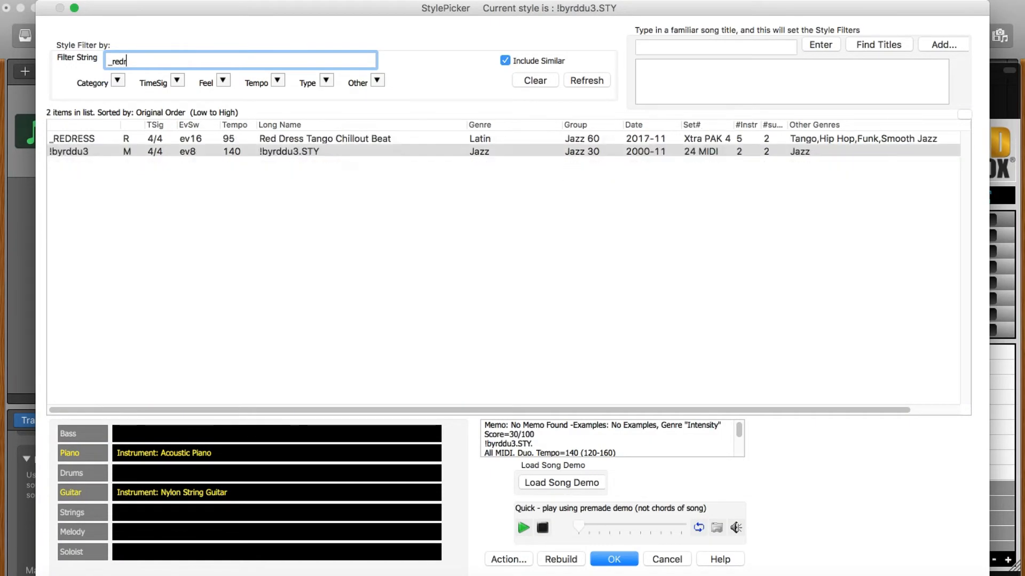
{"action": "left_click", "coordinate": [330, 138]}
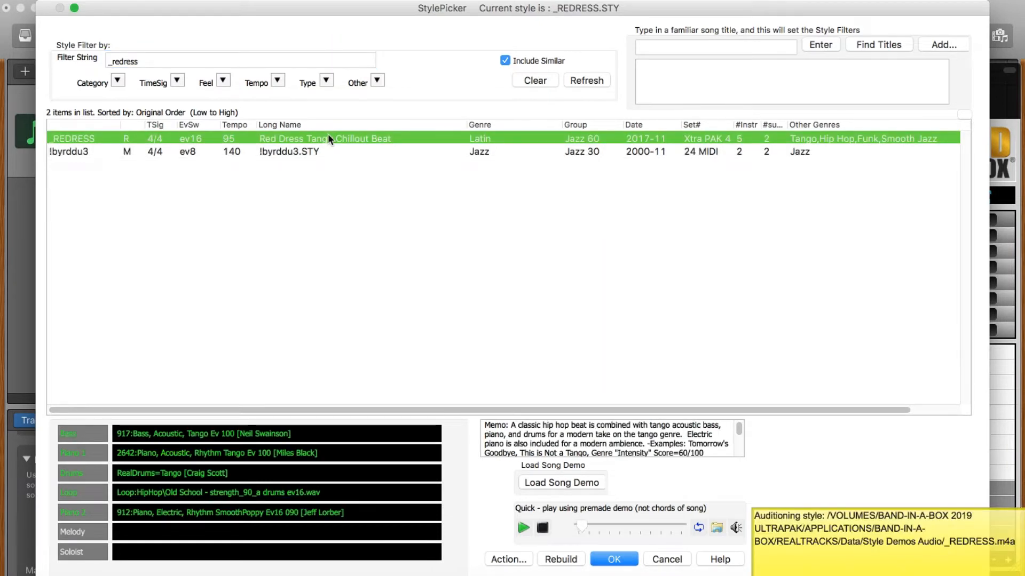
{"action": "left_click", "coordinate": [615, 559]}
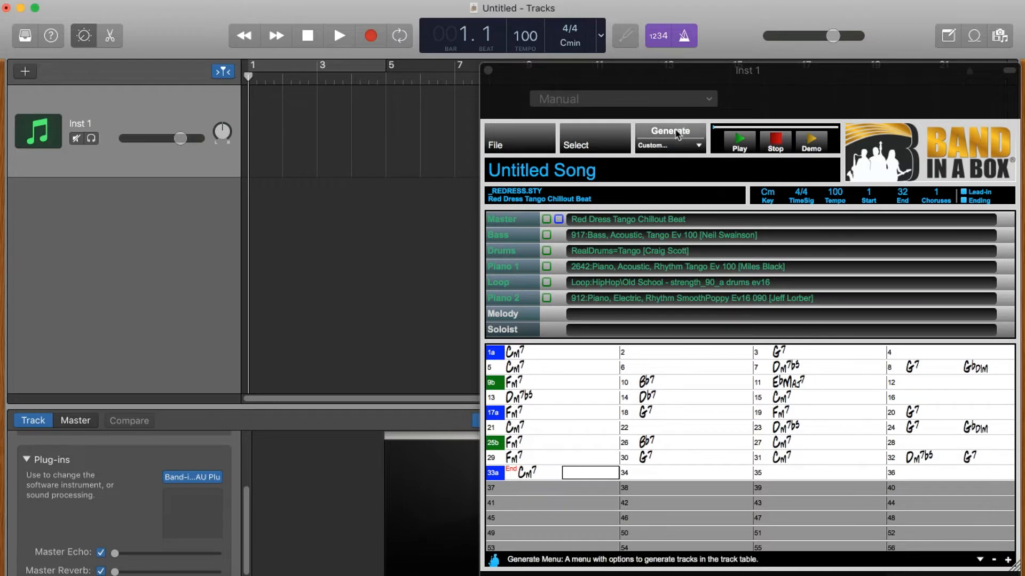
Step: Generate the Red Dress Tango backing and drag all generated parts into the GarageBand timeline, then play them
{"action": "left_click", "coordinate": [670, 132]}
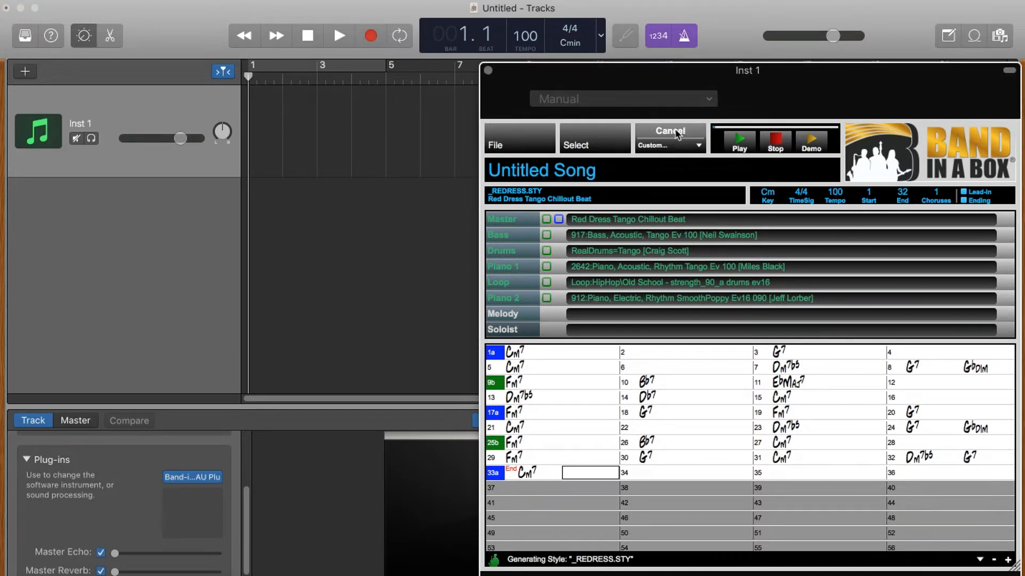
{"action": "left_click_drag", "start_coordinate": [558, 220], "coordinate": [252, 213]}
{"action": "key", "text": "space"}
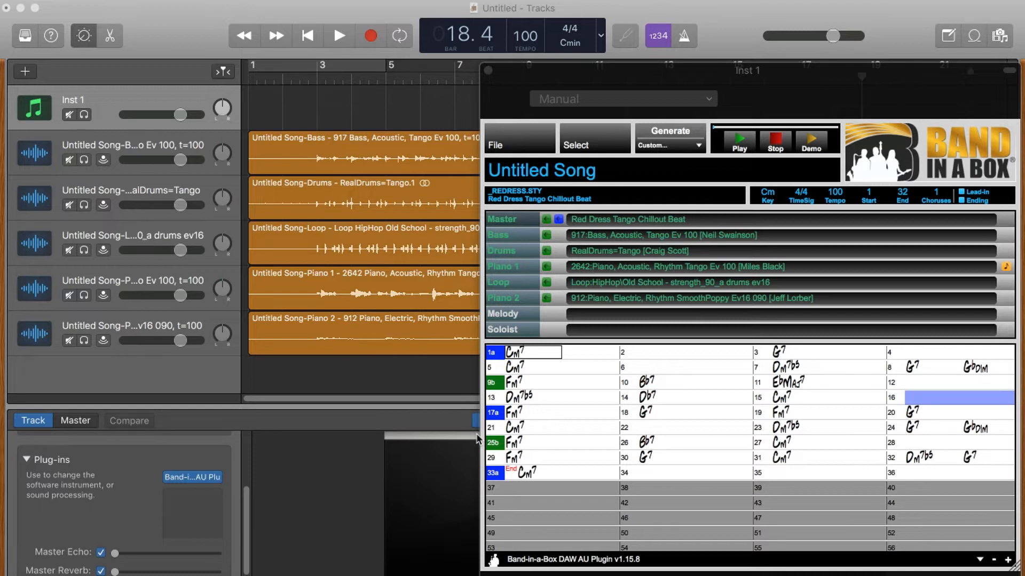
{"action": "left_click", "coordinate": [195, 23]}
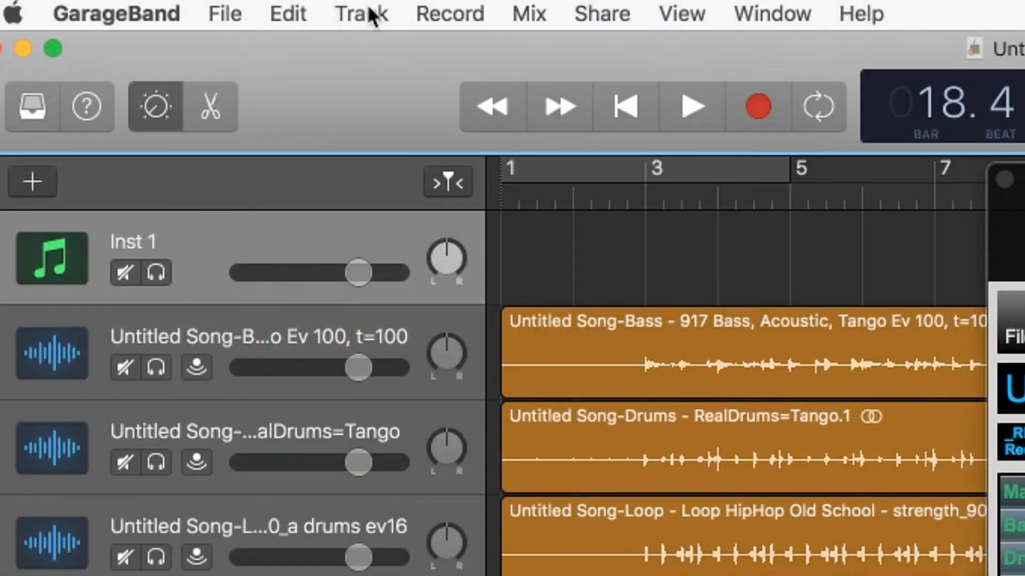
Step: Create a Steinway Grand Piano software instrument track and place the Band-in-a-Box piano MIDI part at bar 1
{"action": "left_click", "coordinate": [180, 1]}
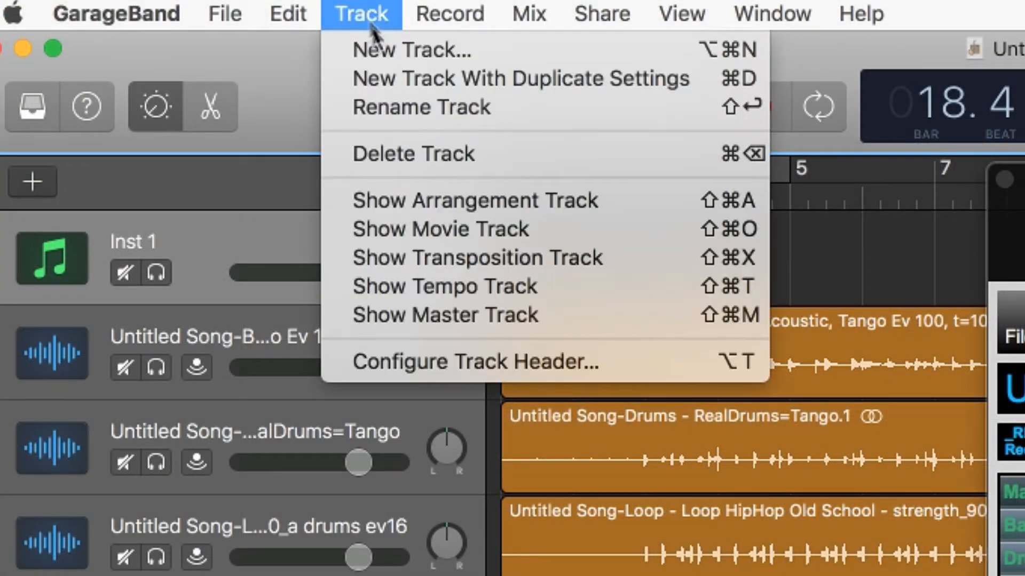
{"action": "left_click", "coordinate": [376, 43]}
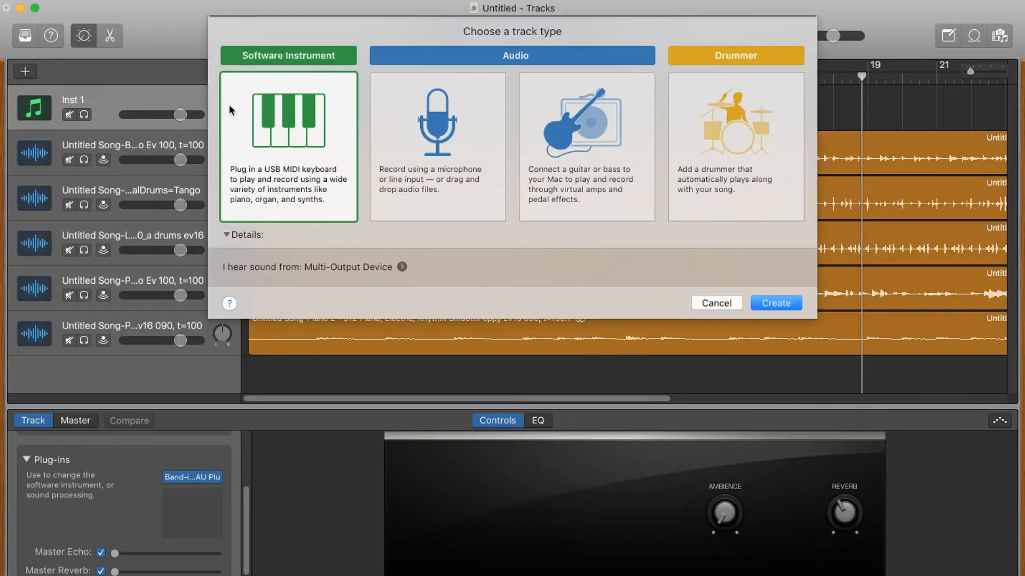
{"action": "left_click", "coordinate": [776, 303]}
{"action": "left_click", "coordinate": [404, 344]}
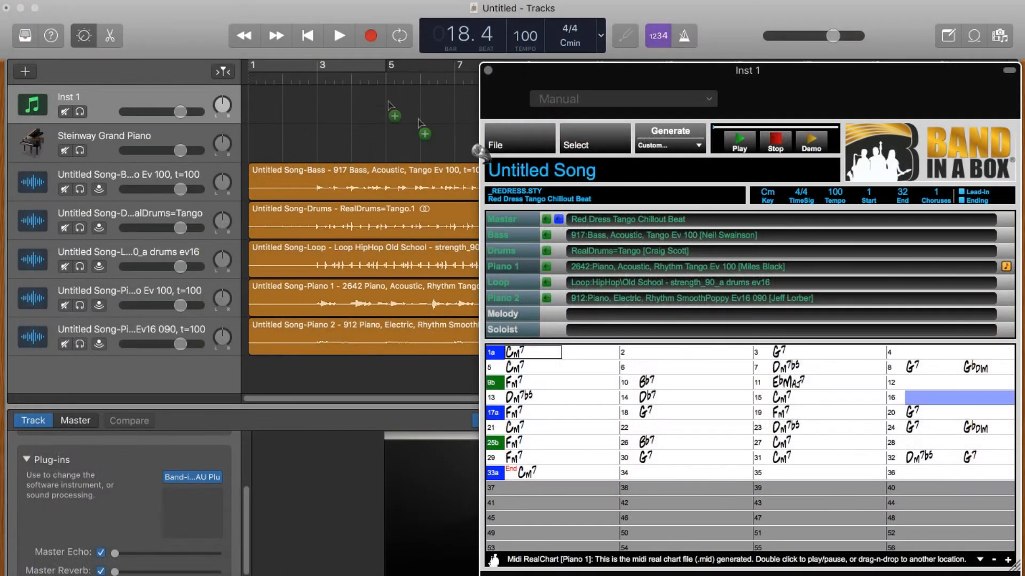
{"action": "left_click_drag", "start_coordinate": [478, 151], "coordinate": [247, 144]}
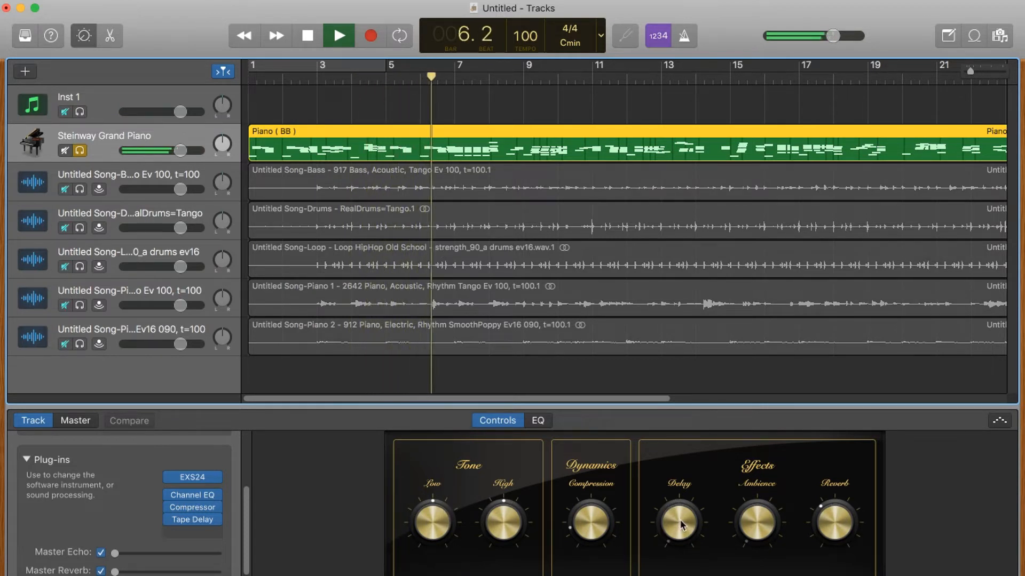
Step: In the piano's Smart Controls, lower Delay and Low and raise Reverb, Ambience, Compression and High
{"action": "left_click_drag", "start_coordinate": [680, 521], "coordinate": [680, 491]}
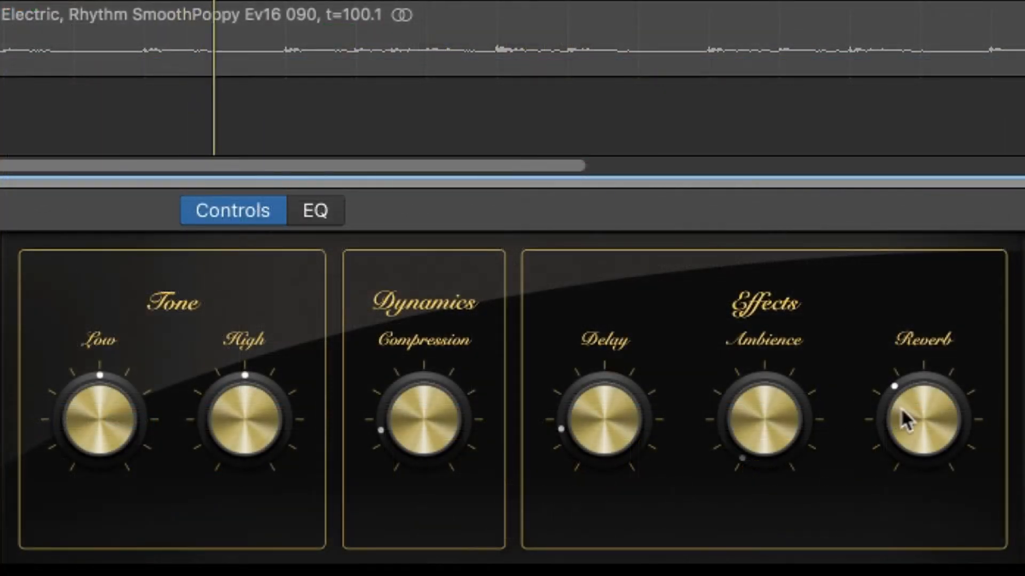
{"action": "left_click_drag", "start_coordinate": [602, 441], "coordinate": [606, 450]}
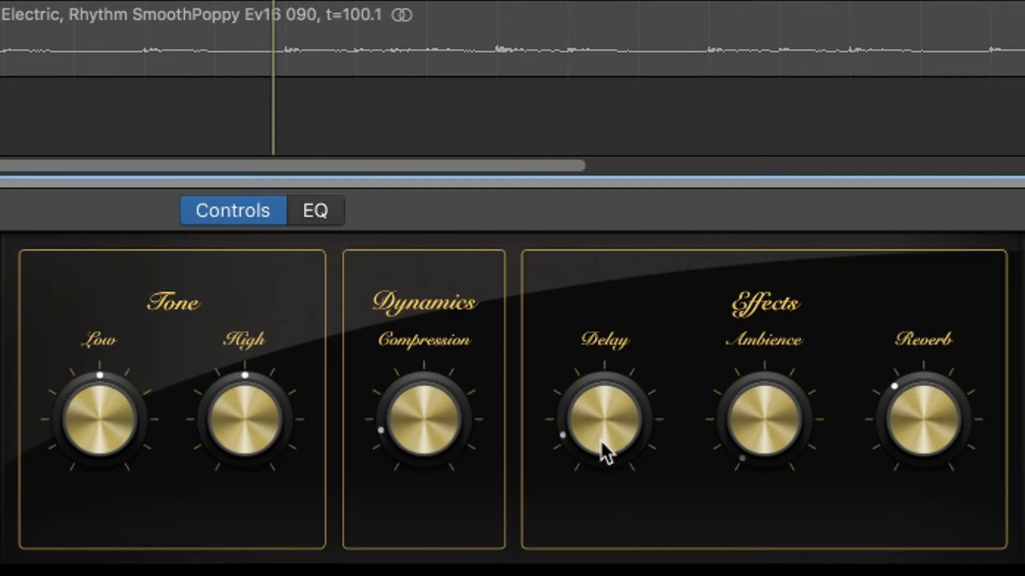
{"action": "left_click_drag", "start_coordinate": [942, 434], "coordinate": [942, 411]}
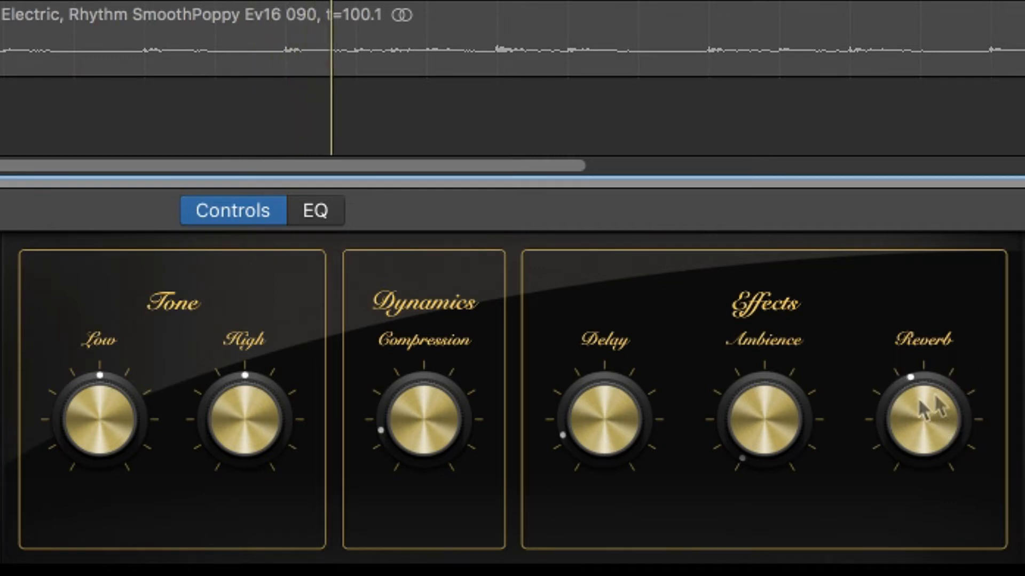
{"action": "left_click_drag", "start_coordinate": [762, 441], "coordinate": [739, 369]}
{"action": "mouse_move", "coordinate": [426, 382]}
{"action": "left_mouse_down"}
{"action": "mouse_move", "coordinate": [430, 415]}
{"action": "mouse_move", "coordinate": [425, 366]}
{"action": "left_mouse_up"}
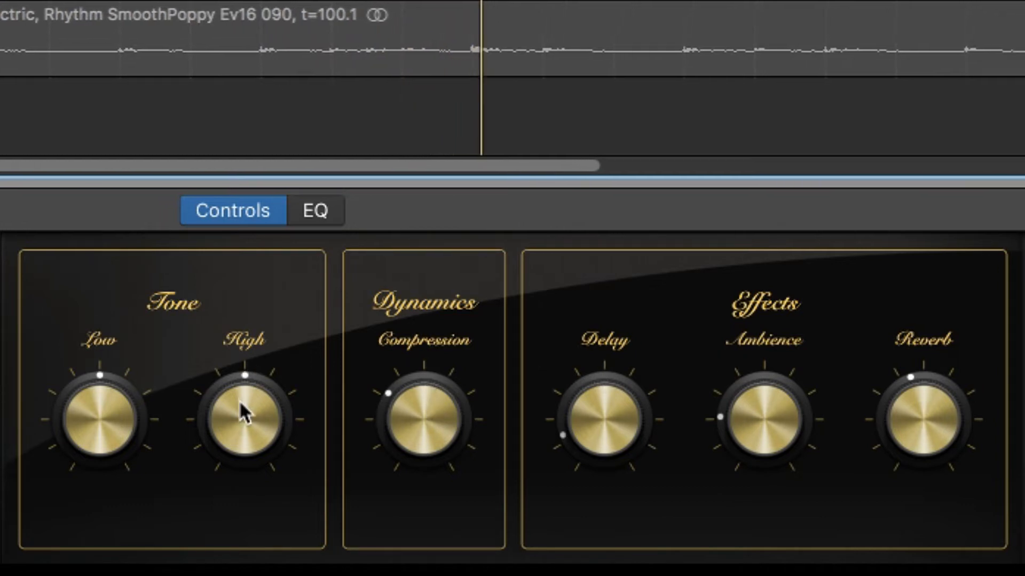
{"action": "left_click_drag", "start_coordinate": [241, 376], "coordinate": [258, 391]}
{"action": "left_click_drag", "start_coordinate": [111, 399], "coordinate": [108, 431]}
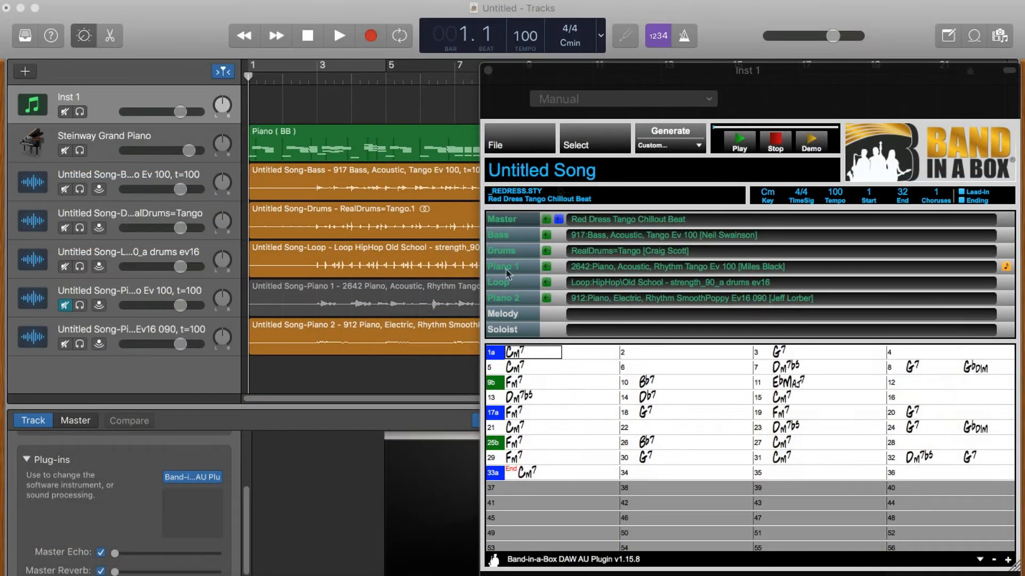
Step: Filter loops by 'perc', audition autumn_82 and day dream_80, then assign Chillout dimensions_145 percussion to Loop 2
{"action": "left_click", "coordinate": [596, 146]}
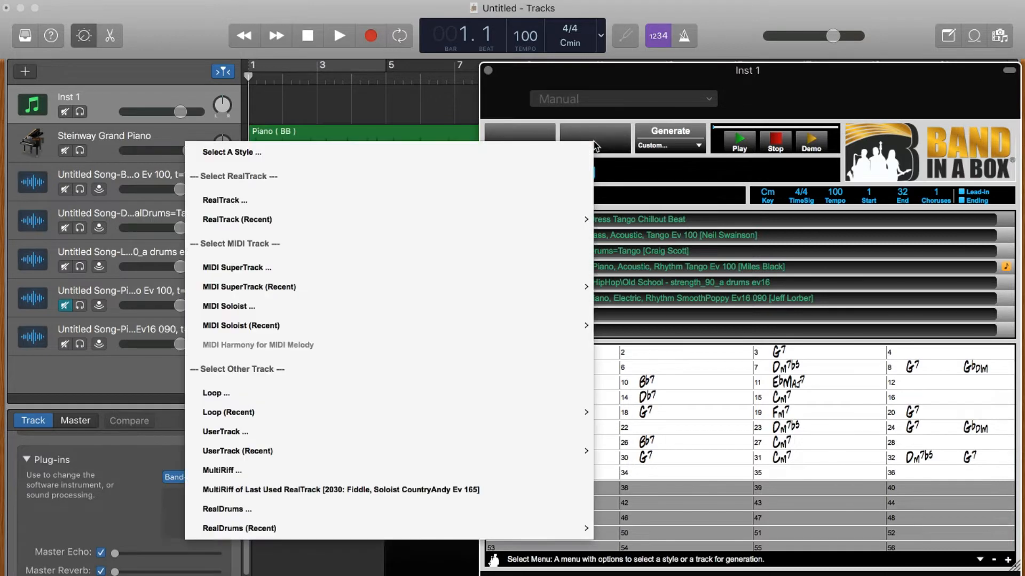
{"action": "left_click", "coordinate": [426, 401]}
{"action": "left_click", "coordinate": [386, 65]}
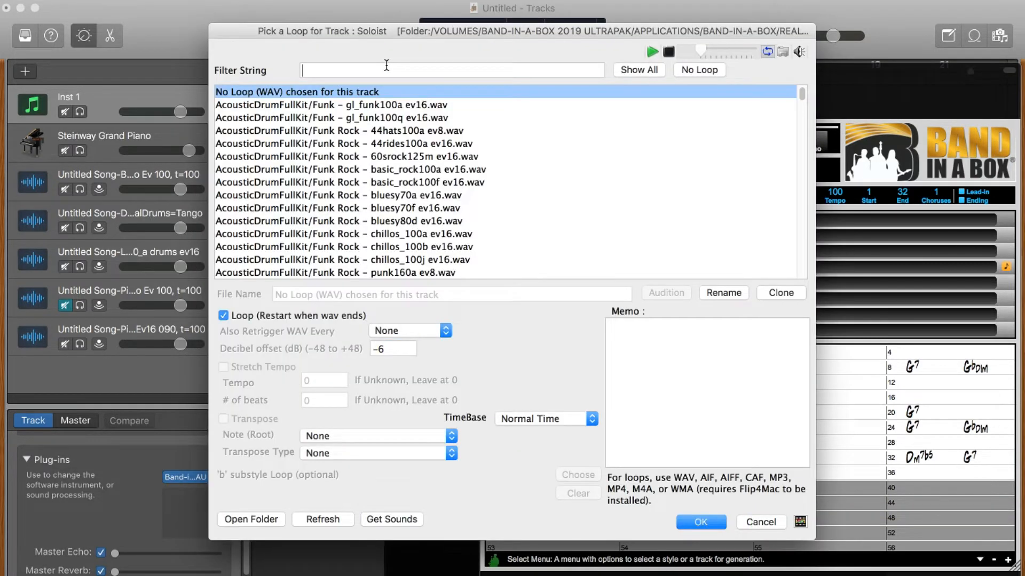
{"action": "type", "text": "perc"}
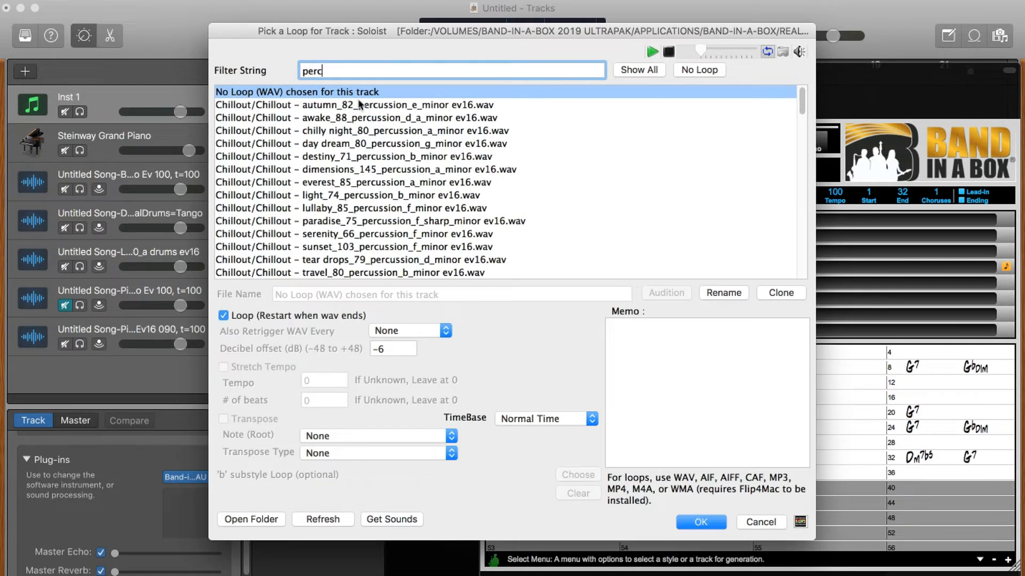
{"action": "left_click", "coordinate": [436, 105]}
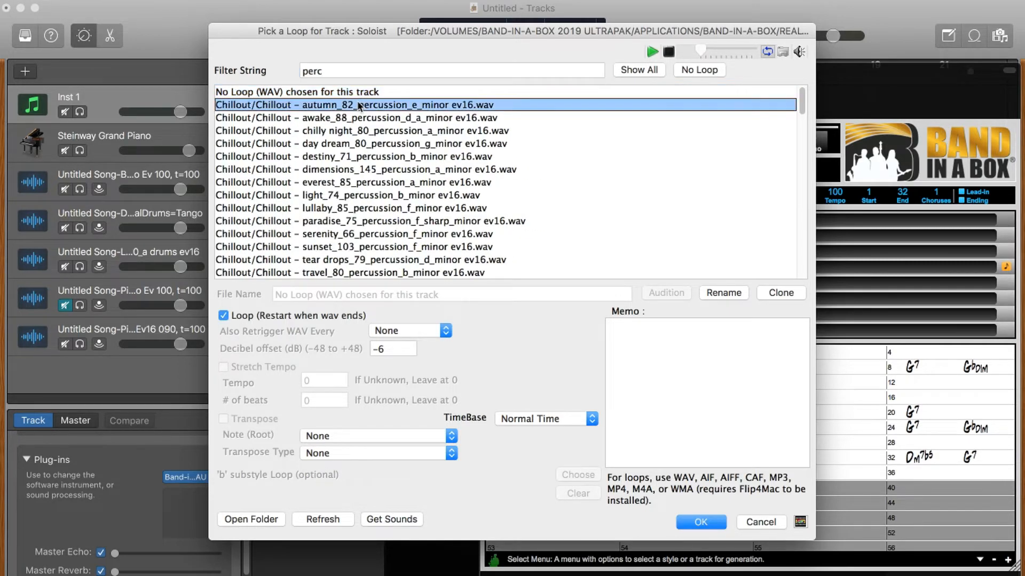
{"action": "left_click", "coordinate": [421, 144]}
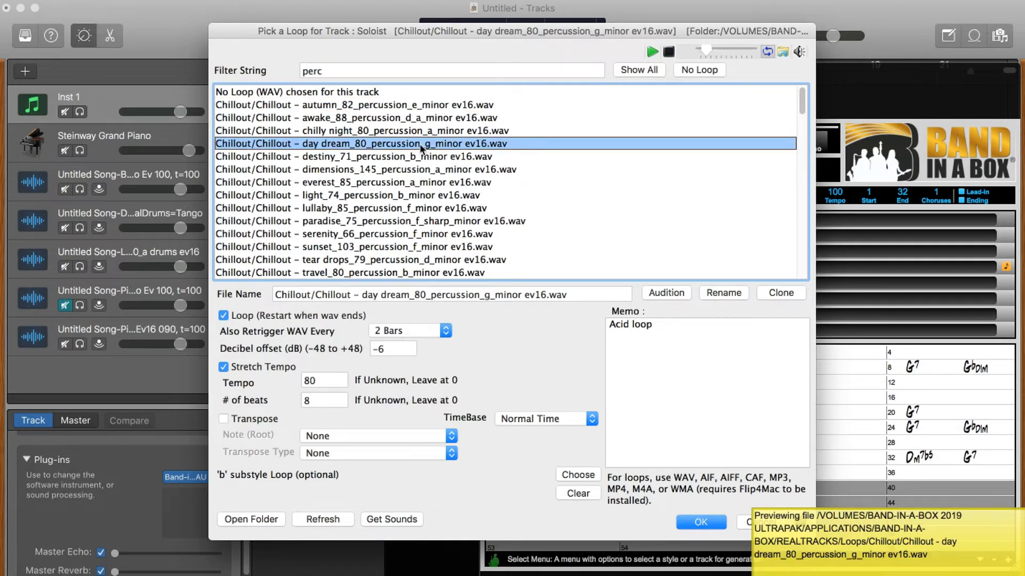
{"action": "left_click", "coordinate": [417, 170]}
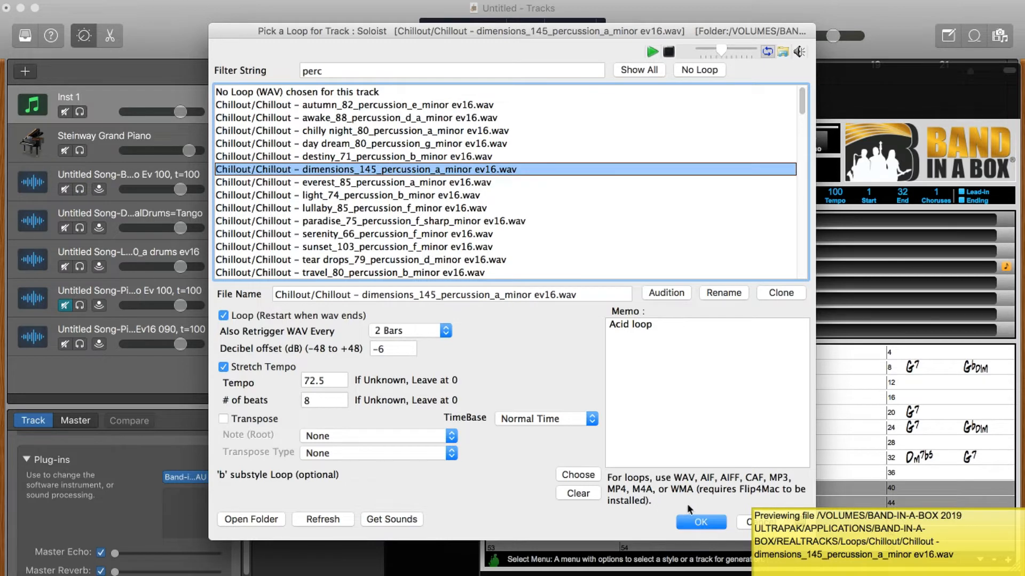
{"action": "left_click", "coordinate": [701, 523]}
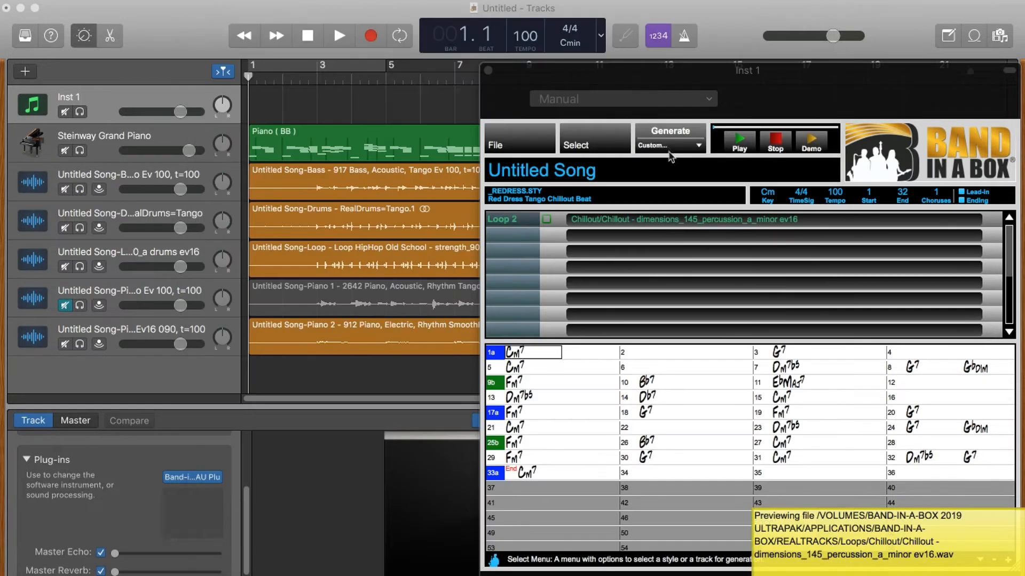
Step: Generate This Page special tracks and add the Loop 2 percussion as a new track at about -2.2 dB
{"action": "left_click", "coordinate": [668, 150]}
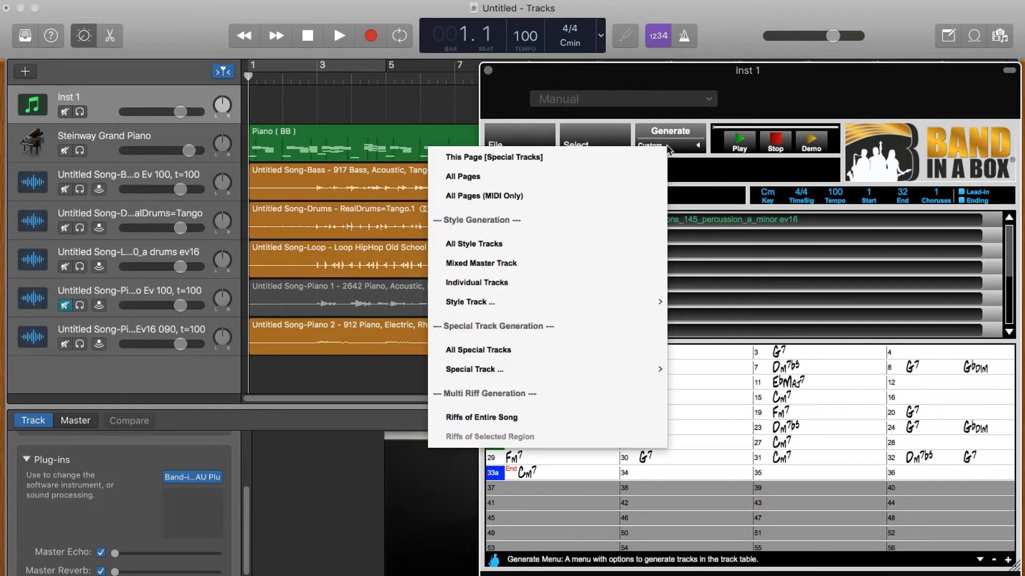
{"action": "left_click", "coordinate": [628, 157]}
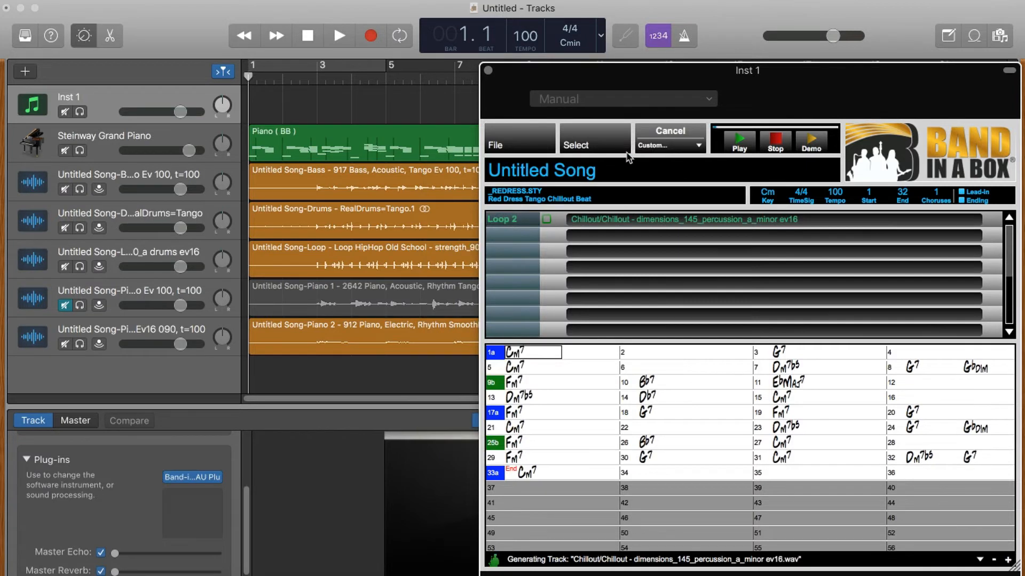
{"action": "left_click_drag", "start_coordinate": [545, 222], "coordinate": [249, 379]}
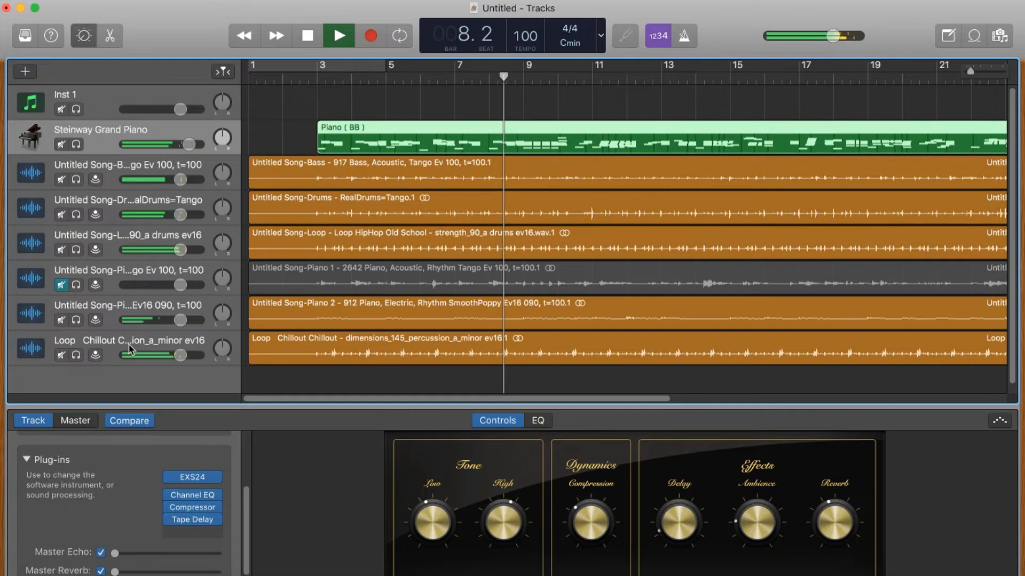
{"action": "left_click_drag", "start_coordinate": [181, 356], "coordinate": [173, 355]}
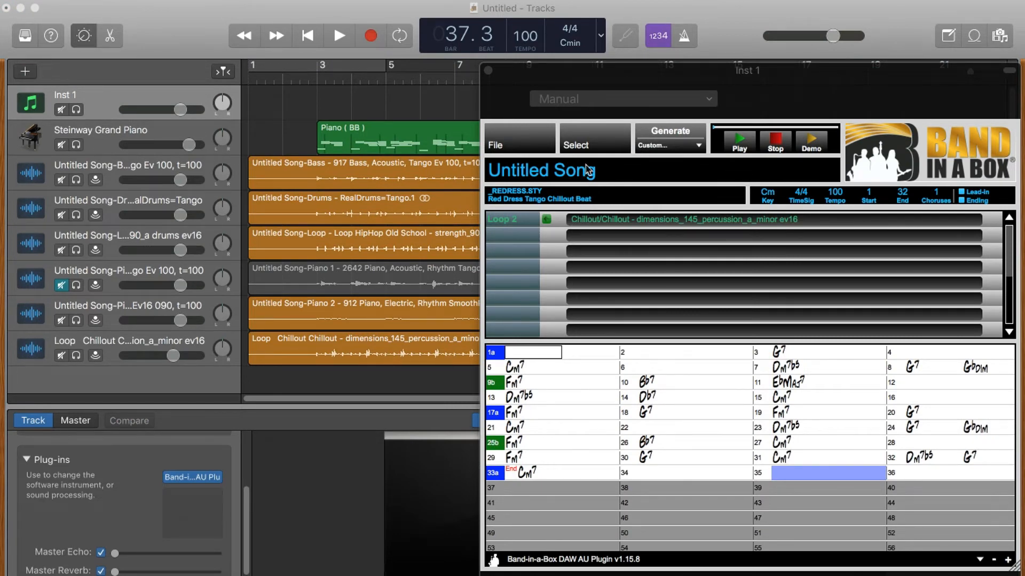
Step: Filter MultiRiff RealTracks by 'sax solo', preview Sax, Tenor, Soloist BossaSlowJack Ev 085, and select bars 1–7
{"action": "left_click", "coordinate": [593, 141]}
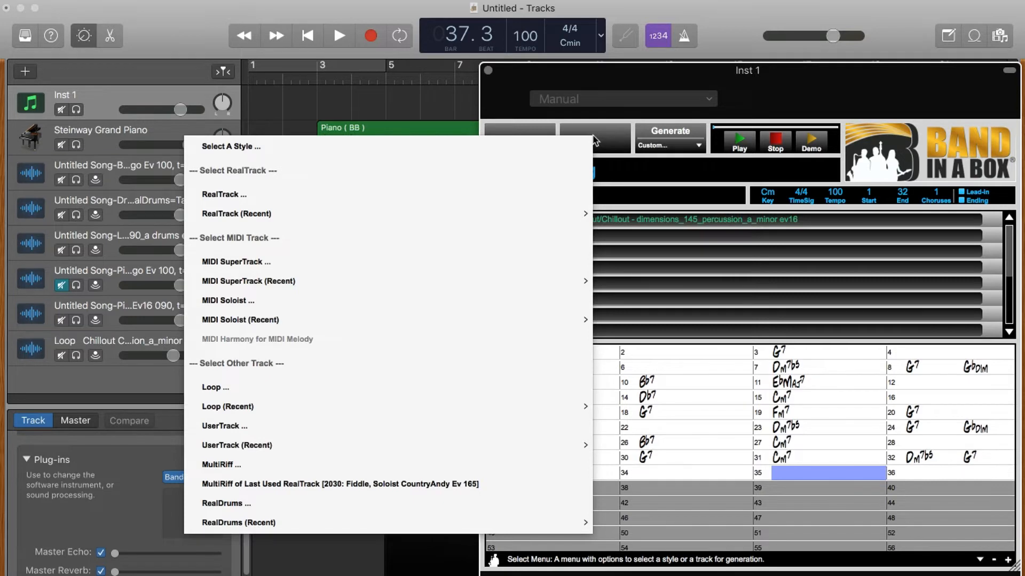
{"action": "left_click", "coordinate": [385, 469]}
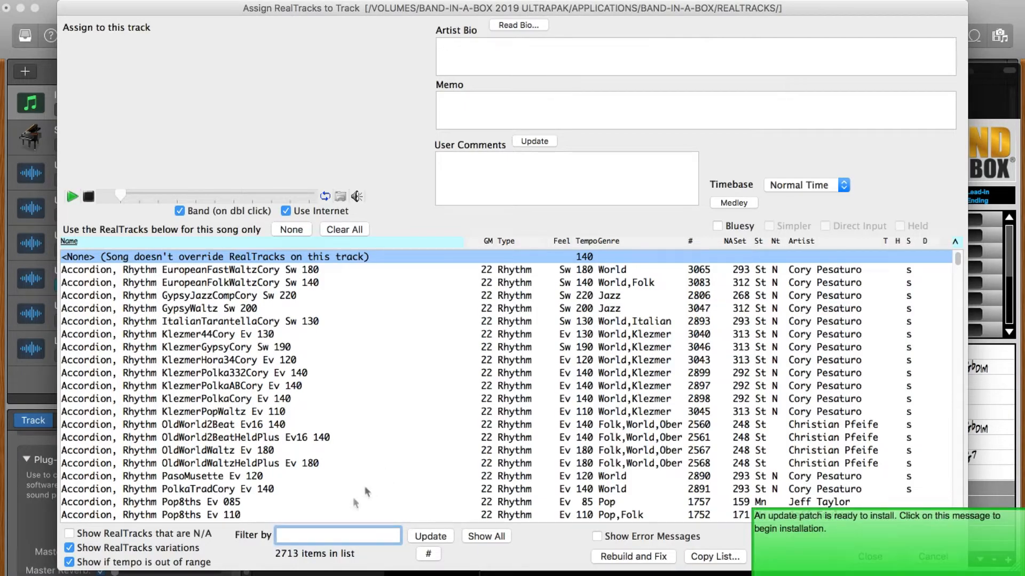
{"action": "type", "text": "sax solo"}
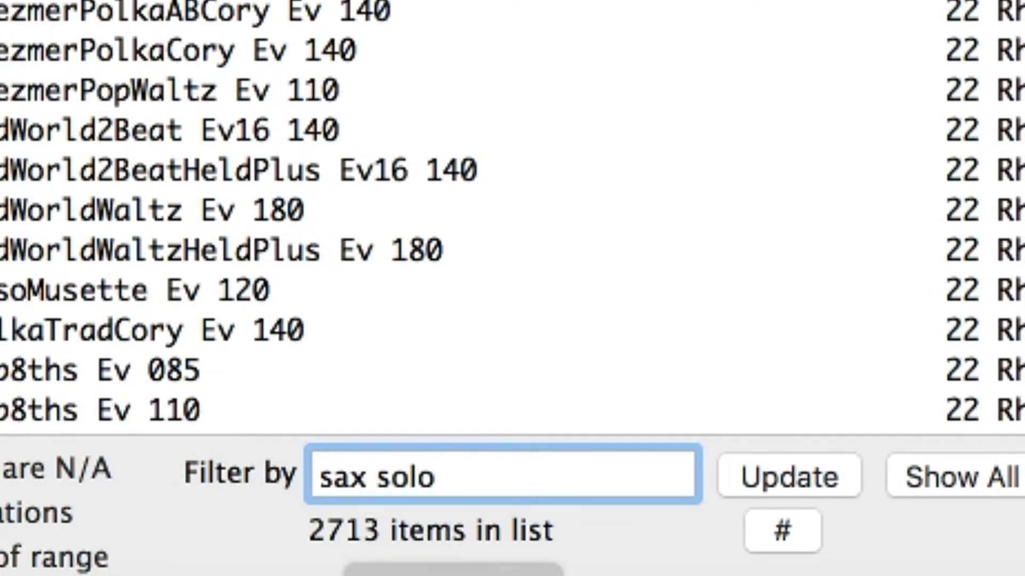
{"action": "left_click", "coordinate": [796, 479]}
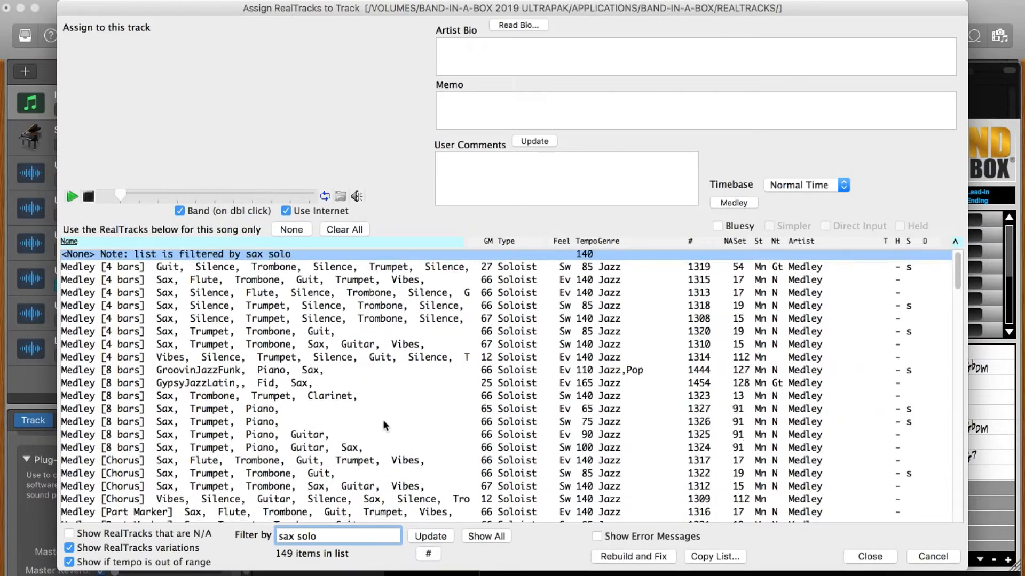
{"action": "scroll", "coordinate": [382, 420], "scroll_direction": "down", "scroll_amount": 7}
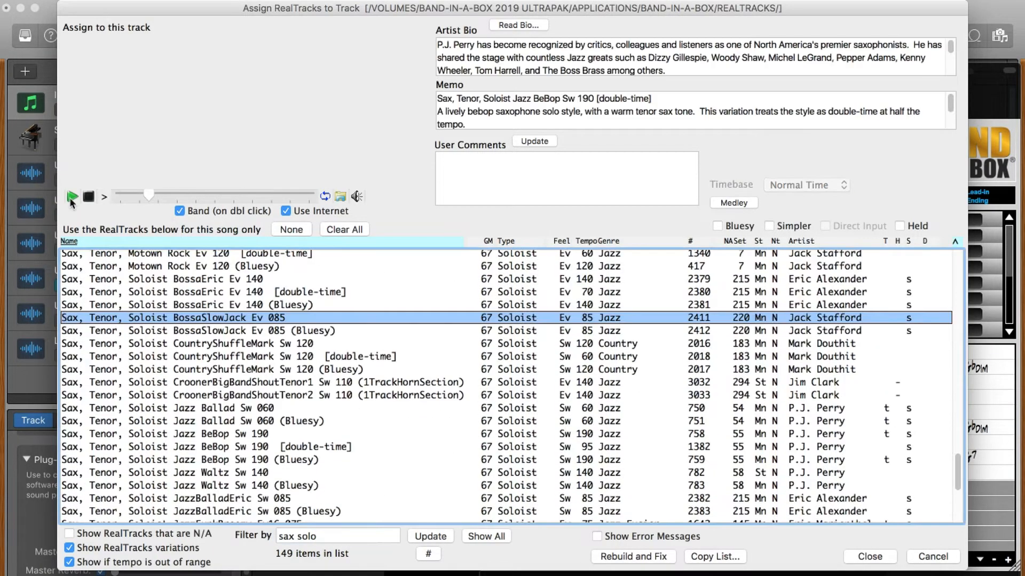
{"action": "left_click", "coordinate": [71, 200]}
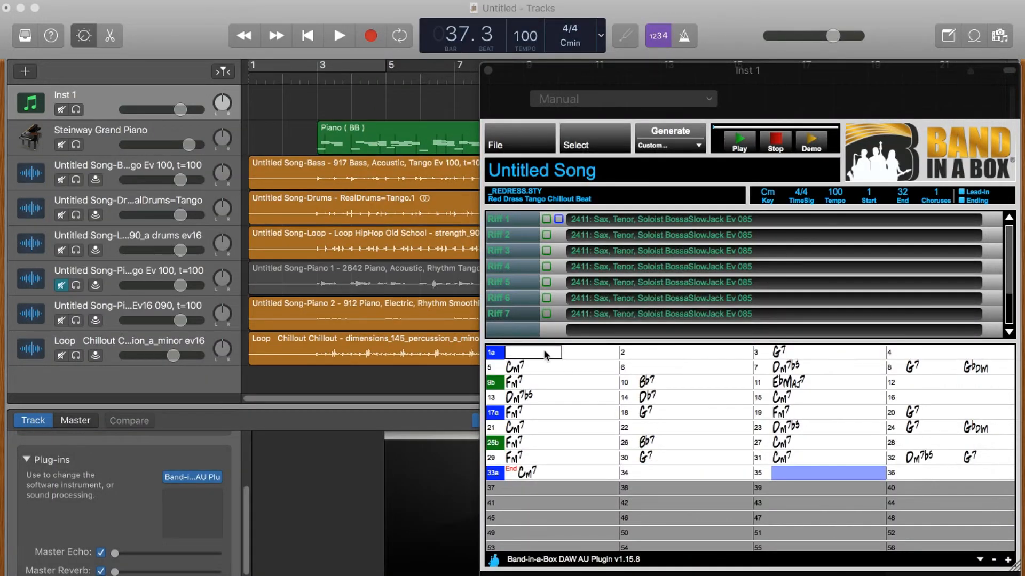
{"action": "left_click_drag", "start_coordinate": [545, 356], "coordinate": [989, 385]}
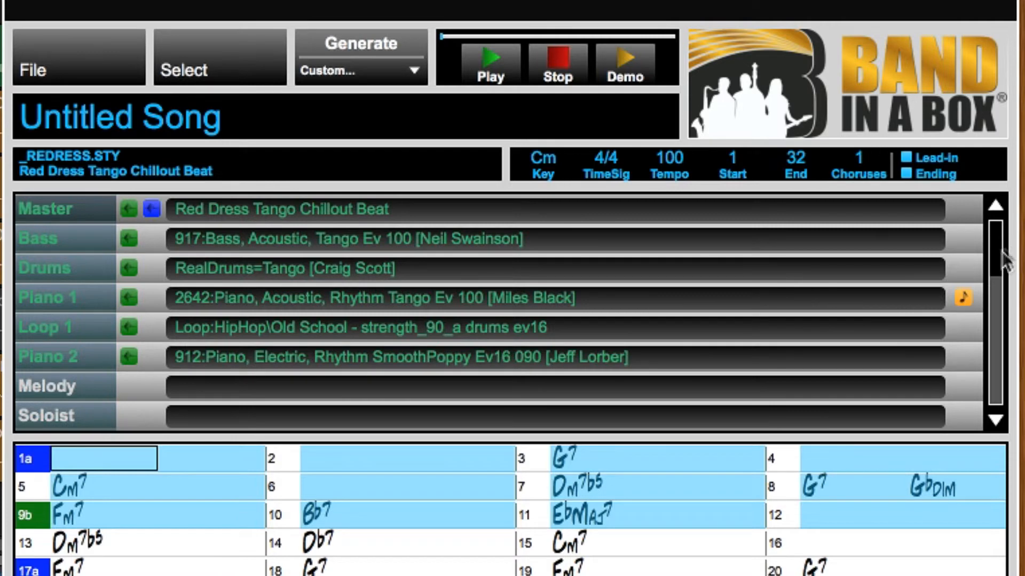
Step: Scroll to the Riff rows and run Generate > Riffs of Selected Region for tenor sax BossaSlowJack riffs
{"action": "left_click_drag", "start_coordinate": [999, 261], "coordinate": [991, 316]}
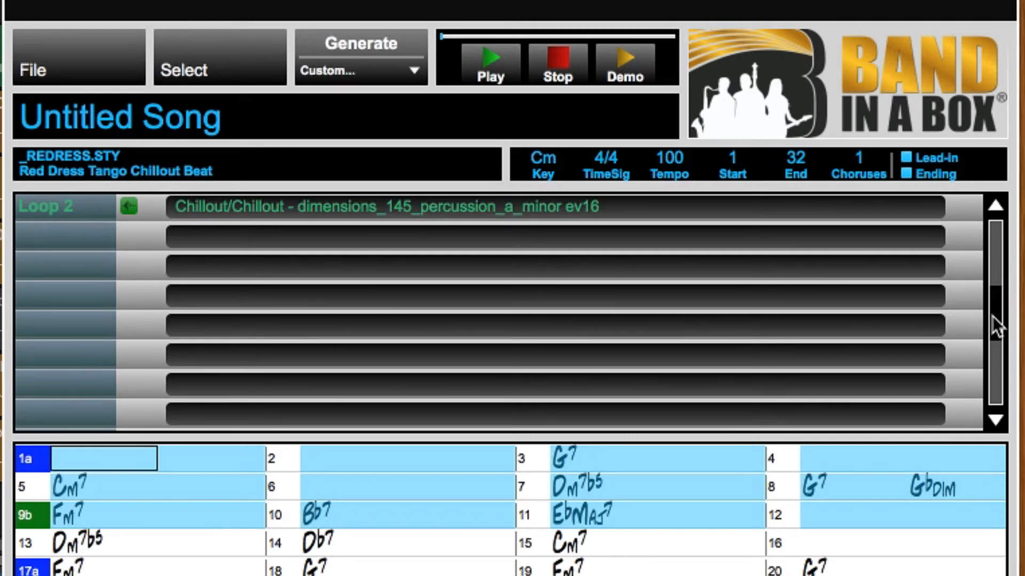
{"action": "left_click_drag", "start_coordinate": [992, 316], "coordinate": [982, 379]}
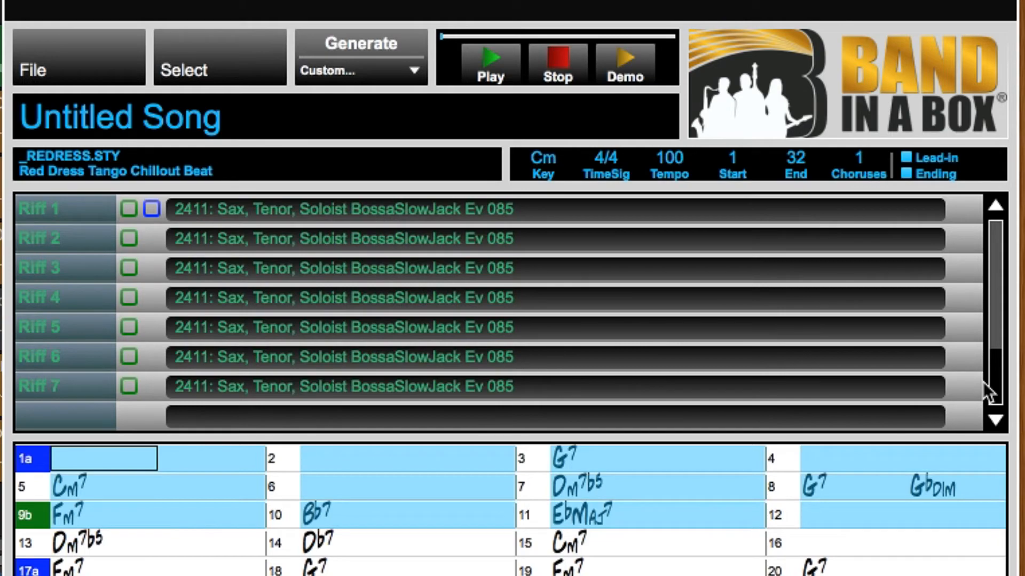
{"action": "left_click", "coordinate": [690, 144]}
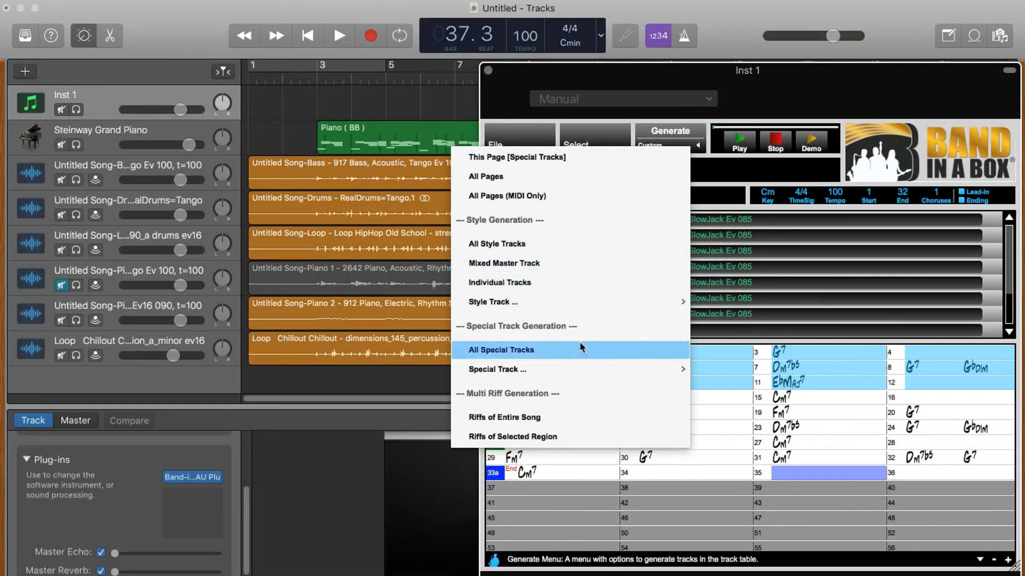
{"action": "left_click", "coordinate": [547, 438]}
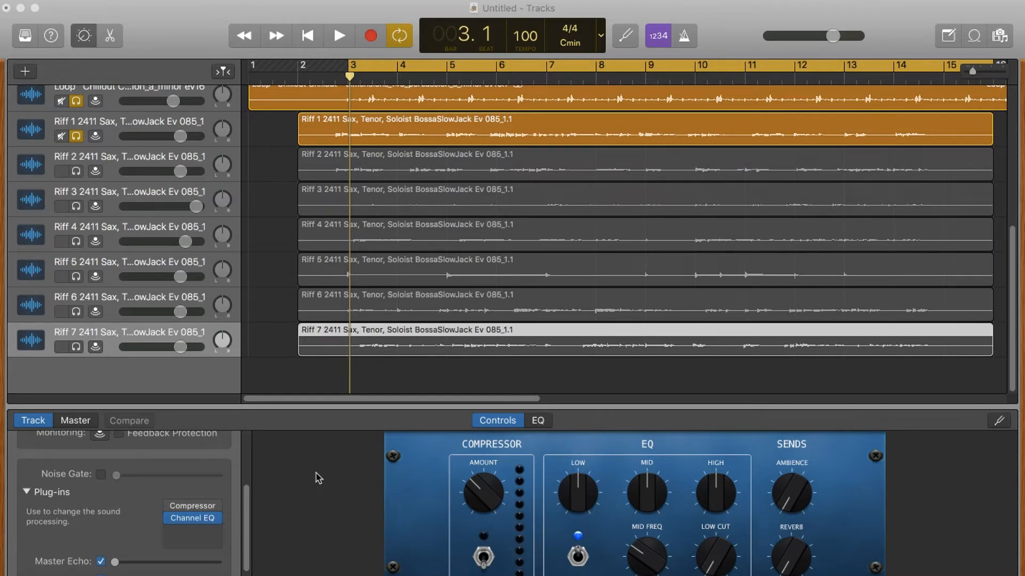
Step: Play the project and solo Riff 2, Riff 3 and Riff 4 in turn to compare them
{"action": "left_click", "coordinate": [367, 27]}
{"action": "key", "text": "space"}
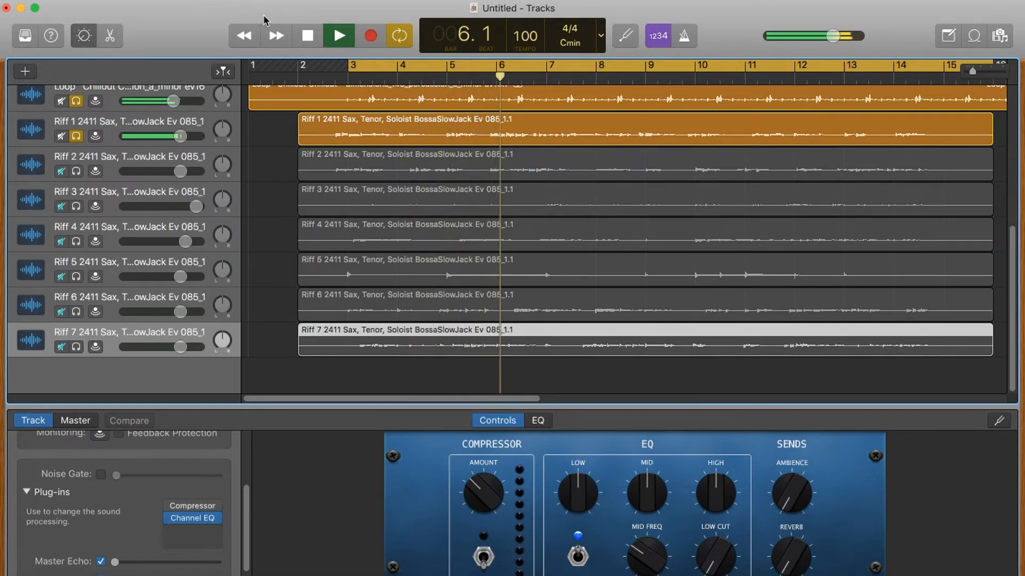
{"action": "left_click", "coordinate": [76, 171]}
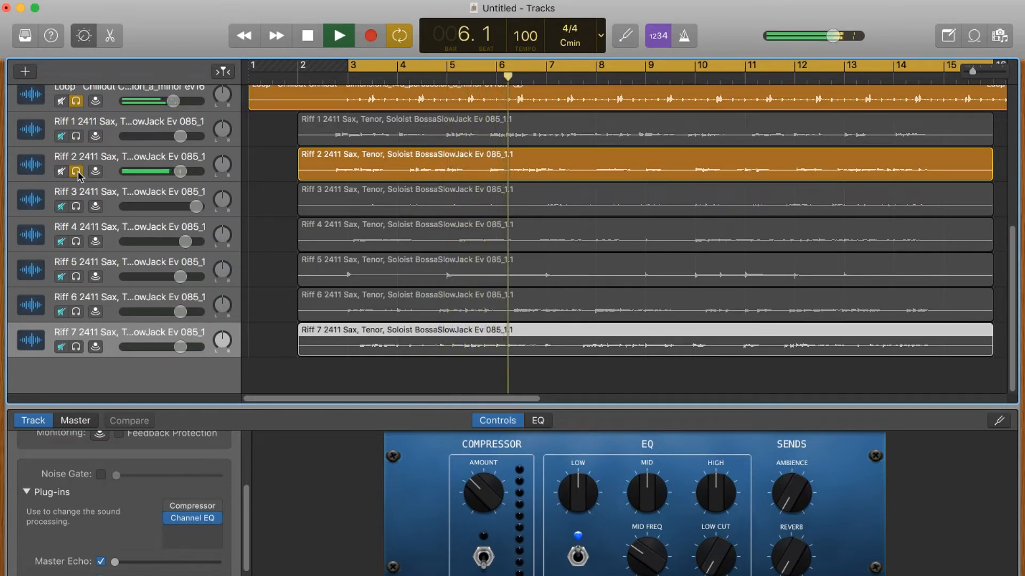
{"action": "left_click", "coordinate": [76, 171]}
{"action": "left_click", "coordinate": [76, 206]}
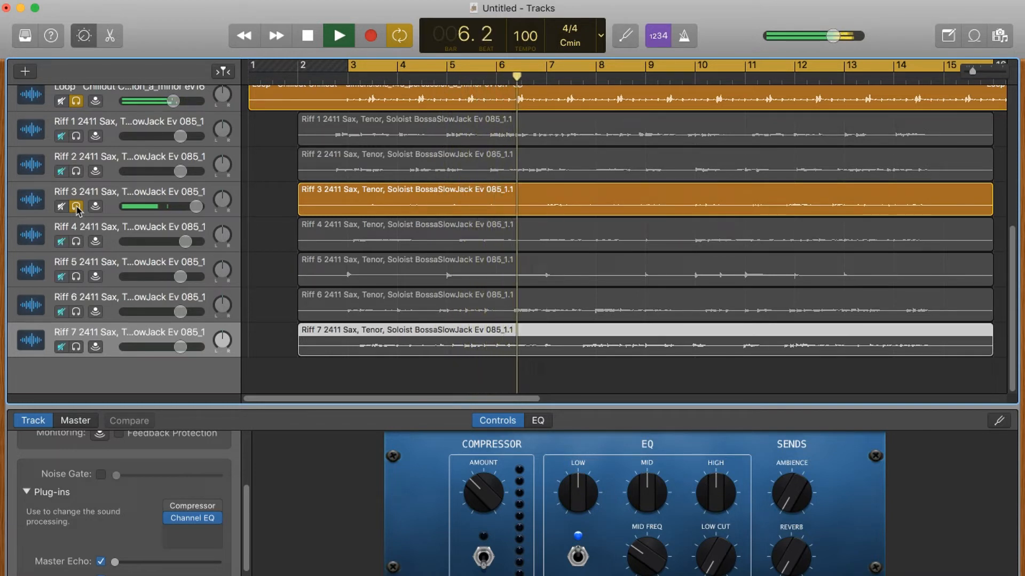
{"action": "left_click", "coordinate": [76, 206]}
{"action": "left_click", "coordinate": [77, 242]}
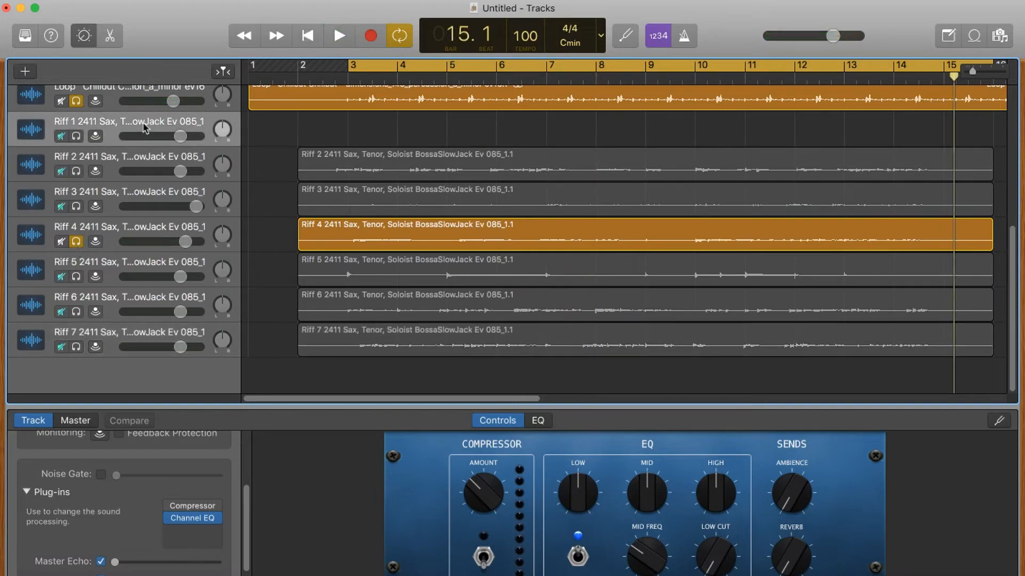
Step: Delete the unwanted riff tracks, including Riff 1, Riff 2, Riff 7 and Riff 5, keeping Riff 4
{"action": "key", "text": "super+BackSpace"}
{"action": "key", "text": "super+BackSpace"}
{"action": "key", "text": "super+BackSpace"}
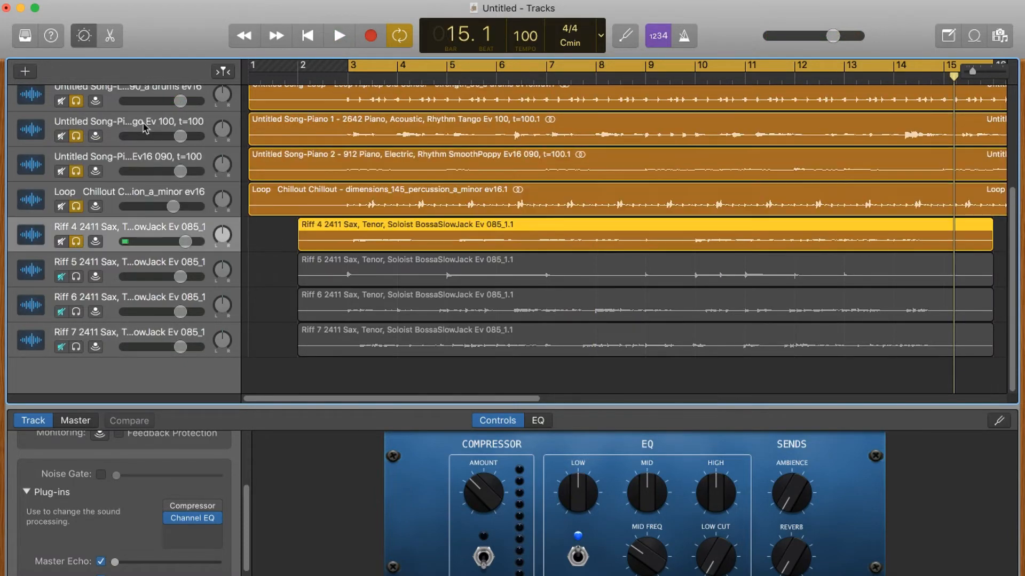
{"action": "left_click", "coordinate": [155, 333]}
{"action": "key", "text": "super+BackSpace"}
{"action": "key", "text": "super+BackSpace"}
{"action": "key", "text": "super+BackSpace"}
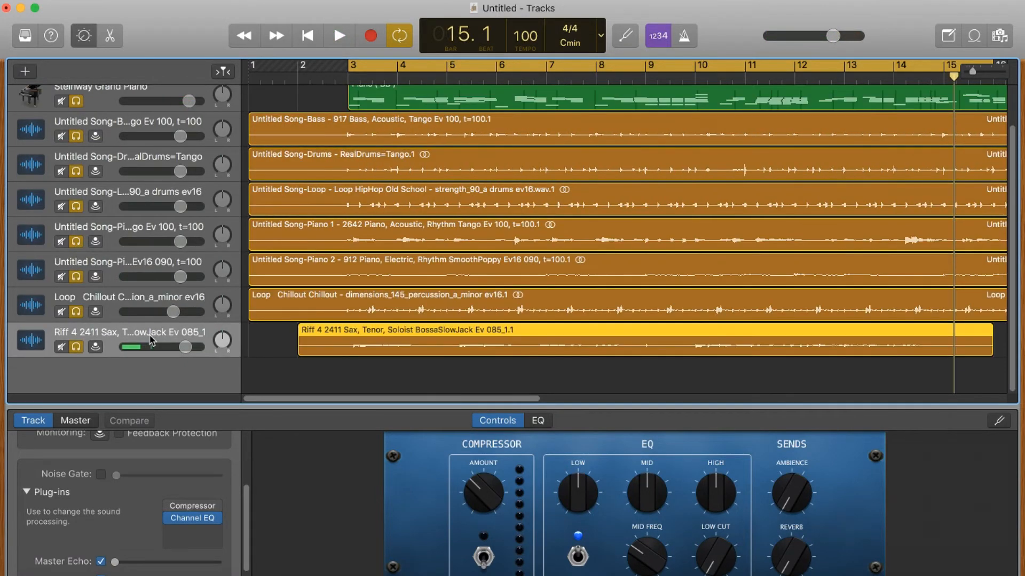
{"action": "left_click", "coordinate": [338, 35]}
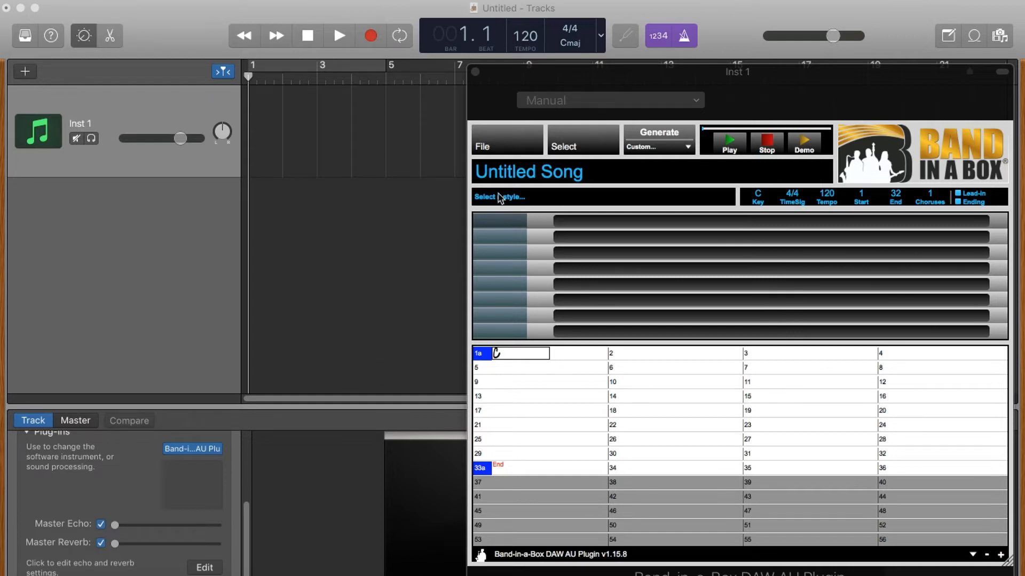
Step: Preview and load _CANDLES.STY, Candles Unplugged Grunge Rhythm, then set the song tempo to 90
{"action": "left_click", "coordinate": [499, 199]}
{"action": "type", "text": "_candles"}
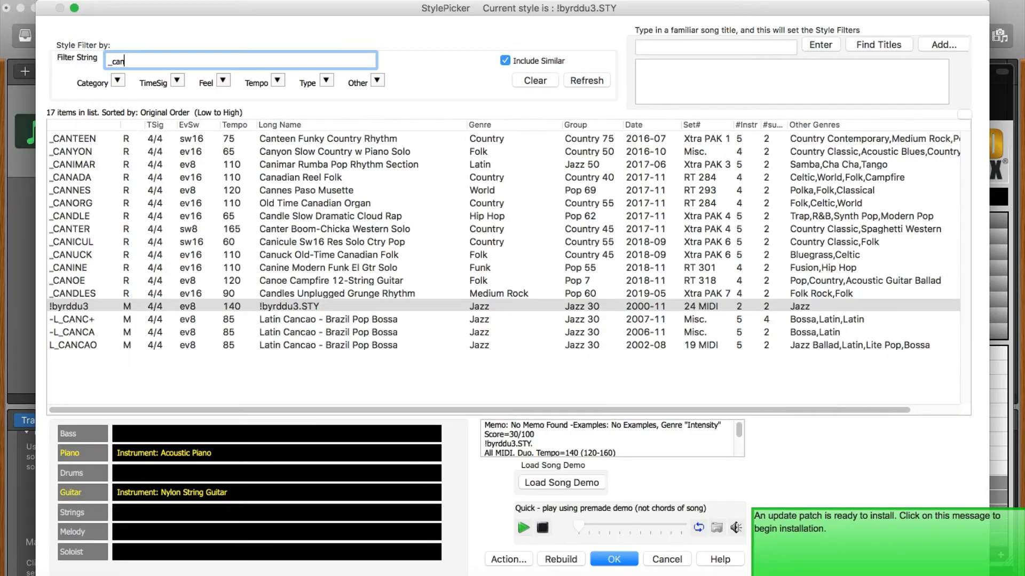
{"action": "left_click", "coordinate": [279, 140]}
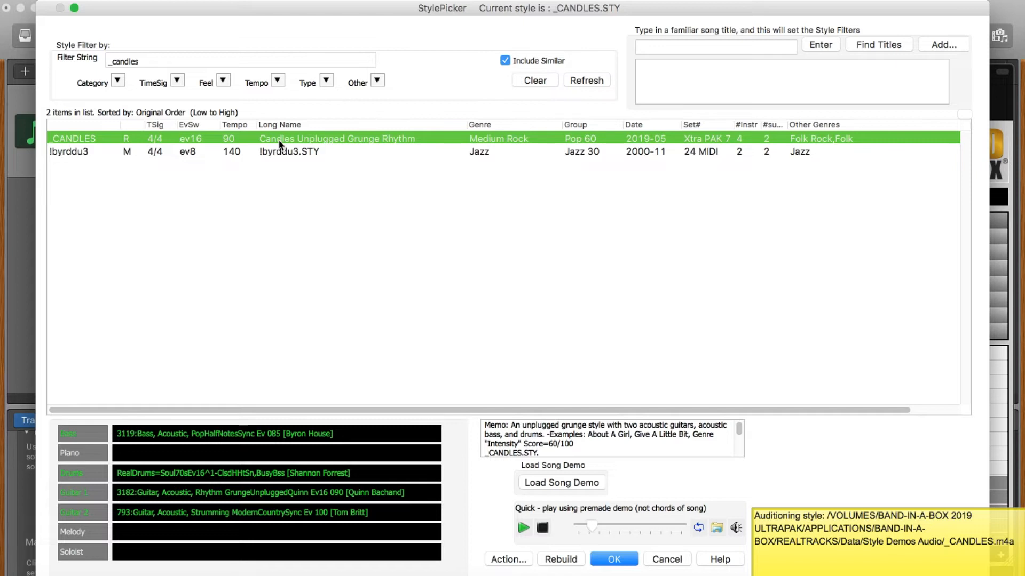
{"action": "left_click", "coordinate": [543, 529]}
{"action": "key", "text": "Return"}
{"action": "type", "text": "90"}
{"action": "key", "text": "Return"}
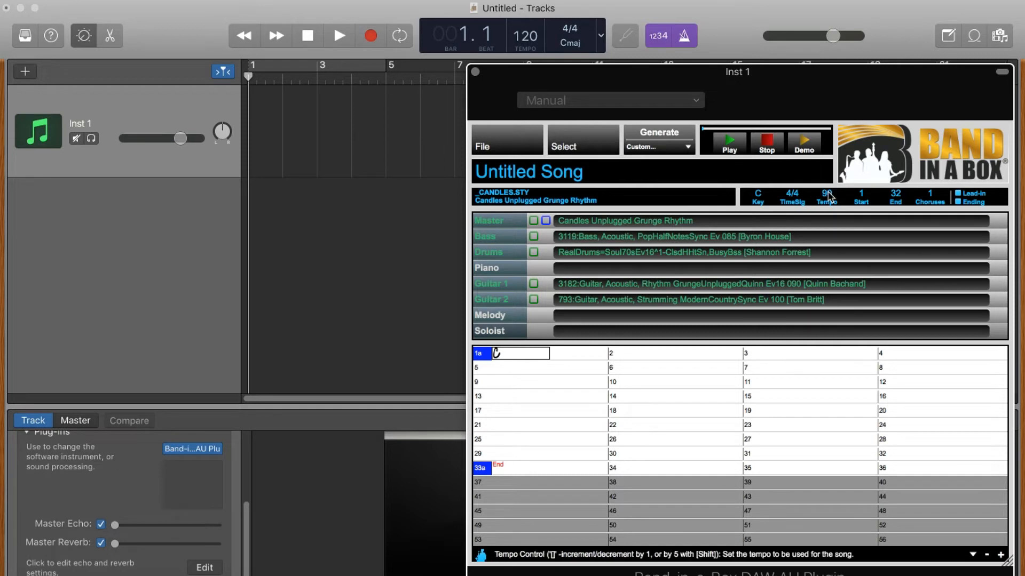
Step: Set the song key to Am and the project tempo to 90
{"action": "left_click", "coordinate": [758, 197]}
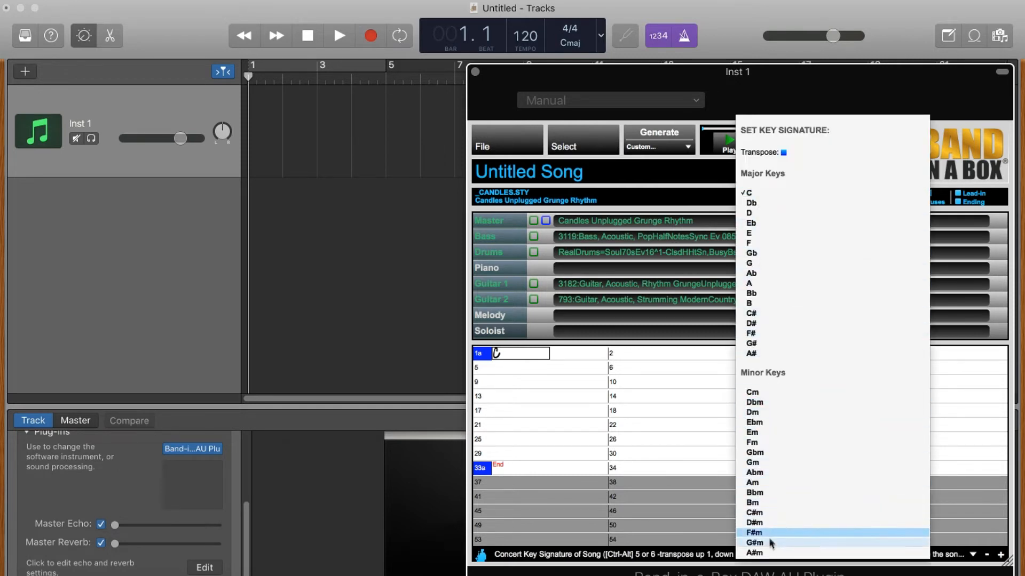
{"action": "left_click", "coordinate": [766, 483]}
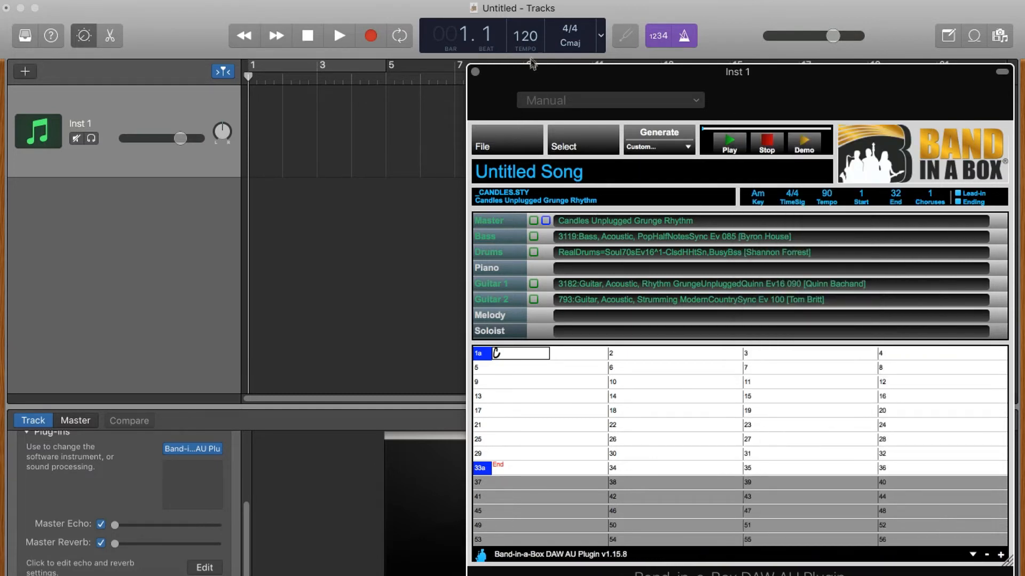
{"action": "left_click", "coordinate": [526, 40]}
{"action": "type", "text": "90"}
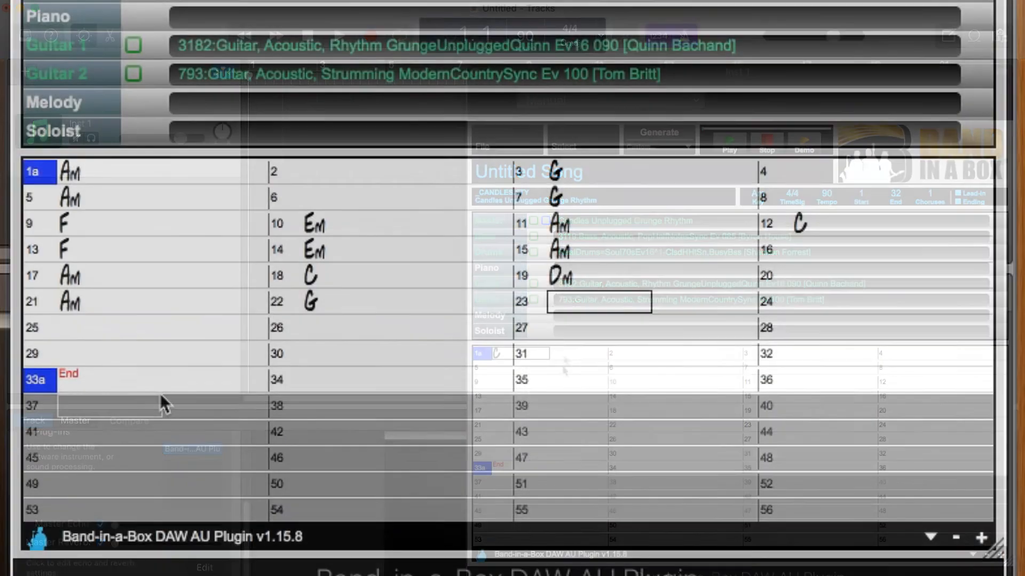
Step: Enter the chords F, Em, Dm, Em and Am into the next chord-sheet bars
{"action": "type", "text": "F"}
{"action": "key", "text": "Return"}
{"action": "key", "text": "Right"}
{"action": "type", "text": "Em"}
{"action": "key", "text": "Return"}
{"action": "type", "text": "Dm"}
{"action": "key", "text": "Return"}
{"action": "key", "text": "Return"}
{"action": "type", "text": "Em"}
{"action": "key", "text": "Return"}
{"action": "key", "text": "Return"}
{"action": "type", "text": "Am"}
Step: Fill the remaining bars through bar 33 with C, Dm, Em, Am and Am
{"action": "key", "text": "Return"}
{"action": "key", "text": "Return"}
{"action": "type", "text": "C"}
{"action": "key", "text": "Return"}
{"action": "key", "text": "Return"}
{"action": "type", "text": "Dm"}
{"action": "key", "text": "Return"}
{"action": "key", "text": "Return"}
{"action": "type", "text": "Em"}
{"action": "key", "text": "Return"}
{"action": "key", "text": "Return"}
{"action": "type", "text": "Am"}
{"action": "key", "text": "Return"}
{"action": "key", "text": "Return"}
{"action": "key", "text": "Return"}
{"action": "key", "text": "Return"}
{"action": "type", "text": "Am"}
{"action": "key", "text": "Return"}
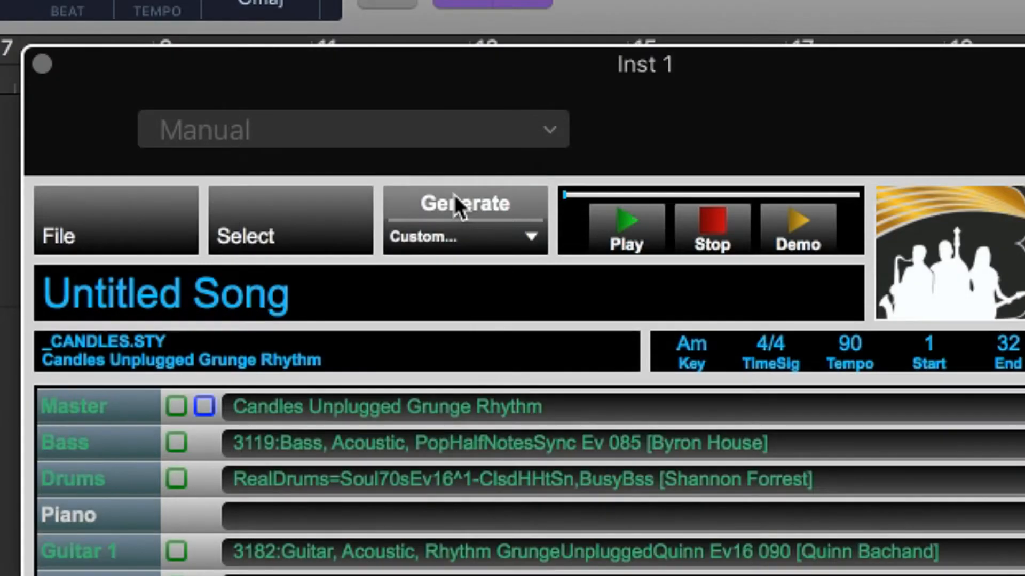
Step: Generate the Candles grunge bass, drums and guitar parts and drag them into GarageBand's tracks area
{"action": "left_click", "coordinate": [454, 196]}
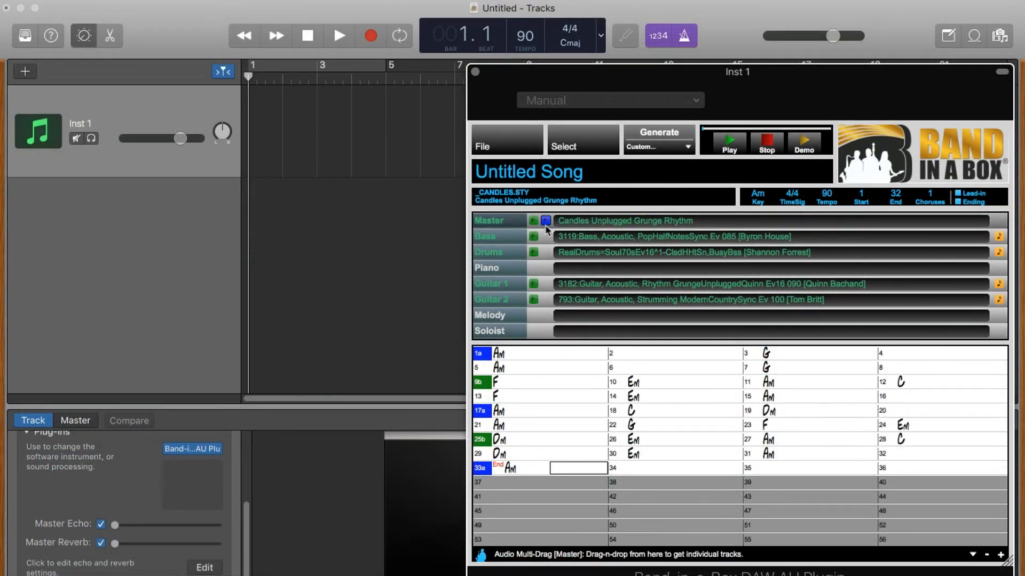
{"action": "left_click_drag", "start_coordinate": [480, 555], "coordinate": [239, 200]}
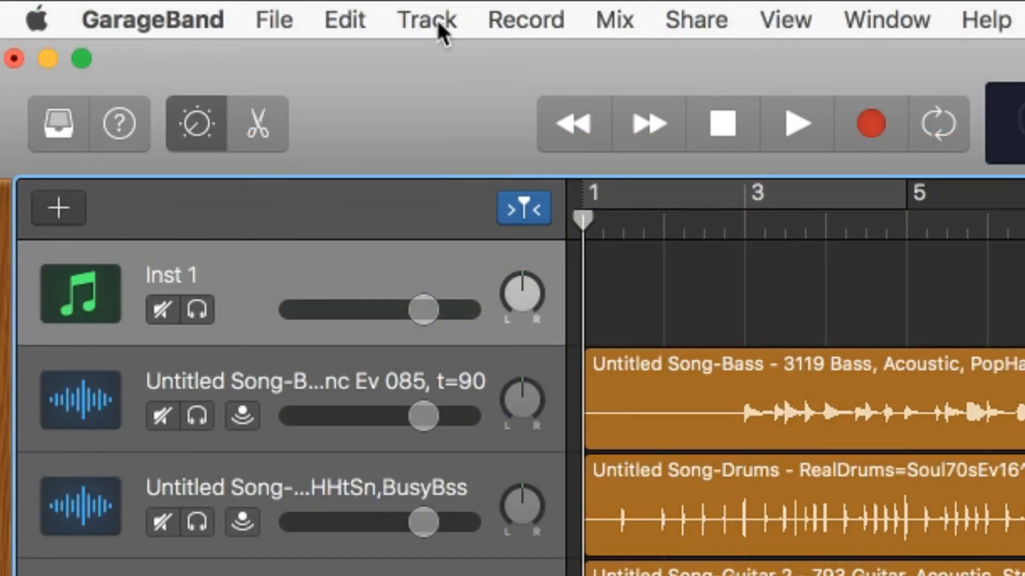
Step: Add a Drummer track with Aidan, Indie Pop, on the Portland kit, holding an 8-bar Burnside region
{"action": "left_click", "coordinate": [436, 18]}
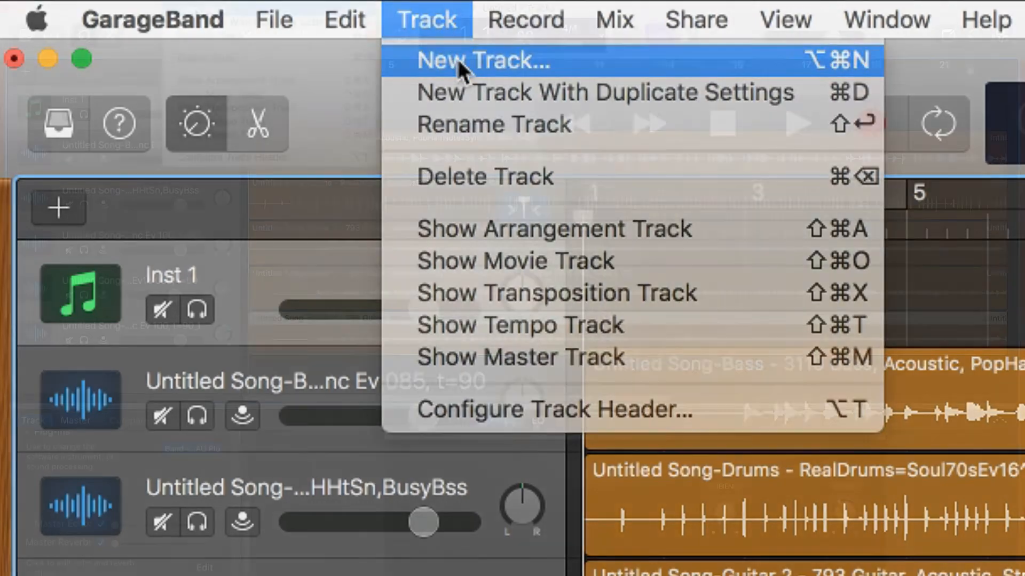
{"action": "left_click", "coordinate": [456, 57]}
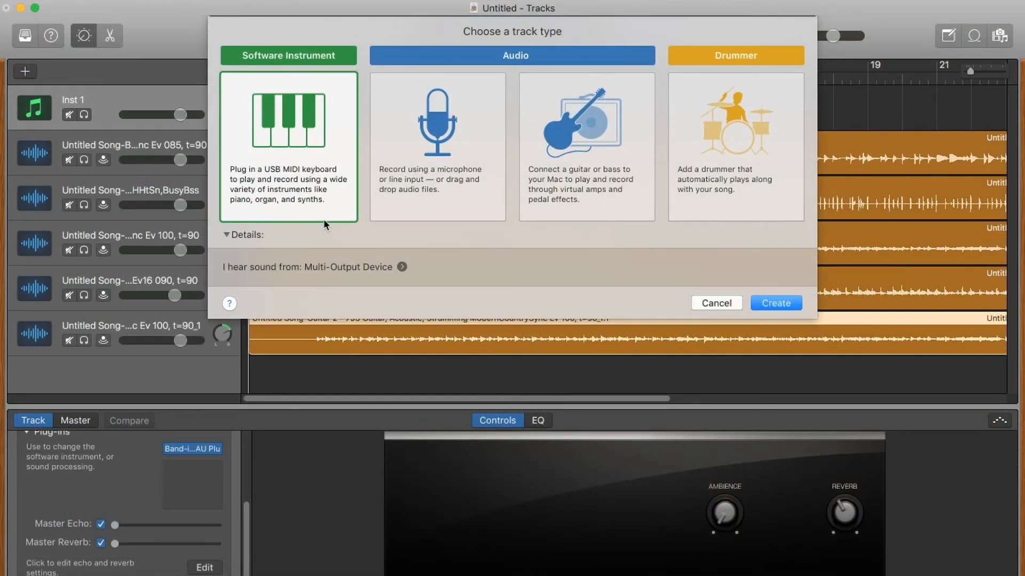
{"action": "left_click", "coordinate": [721, 142]}
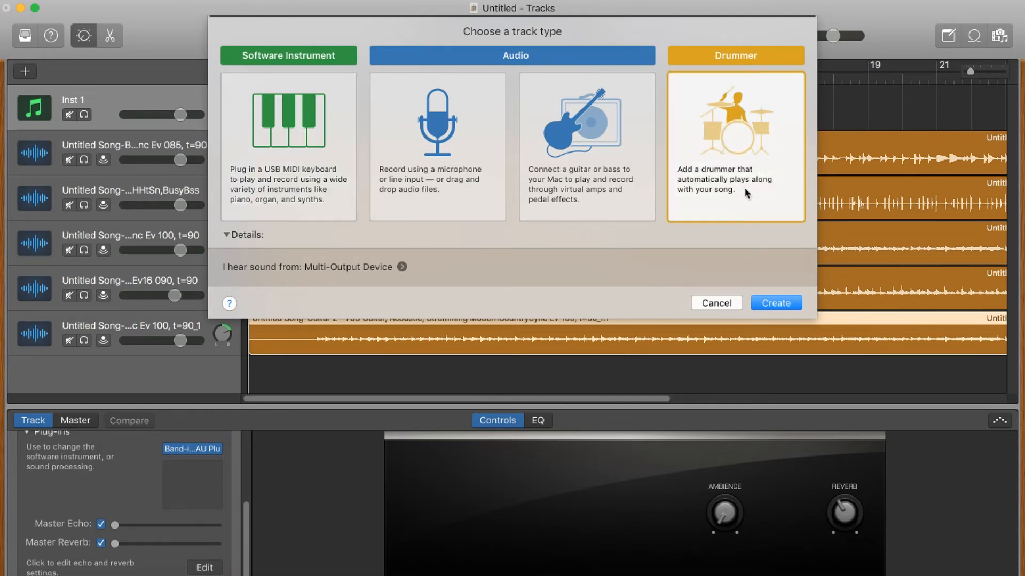
{"action": "left_click", "coordinate": [777, 304]}
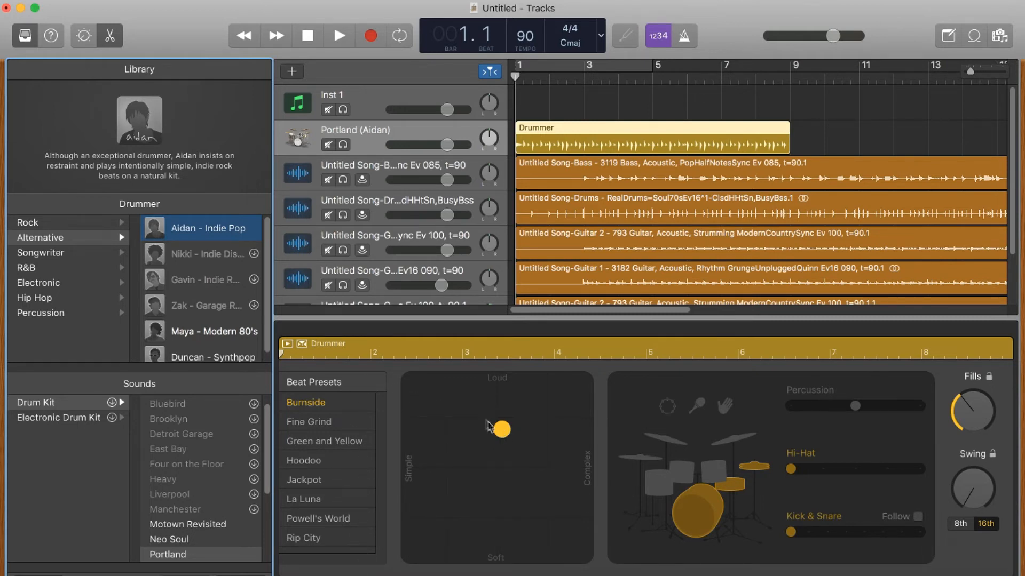
Step: Adjust the drummer's loudness and complexity on the XY pad, trying Fine Grind but keeping Burnside
{"action": "left_click_drag", "start_coordinate": [502, 433], "coordinate": [541, 404]}
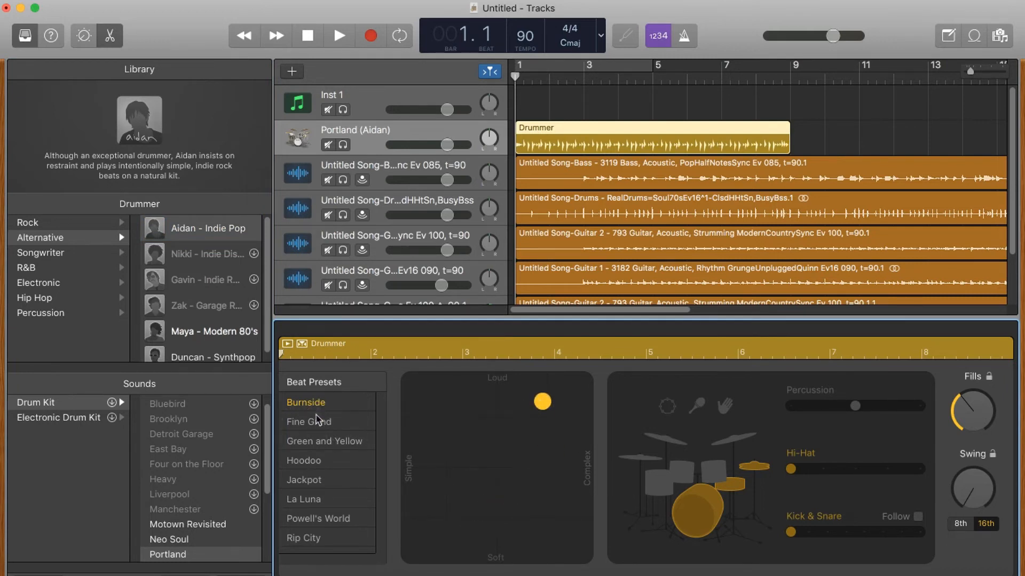
{"action": "left_click", "coordinate": [320, 423]}
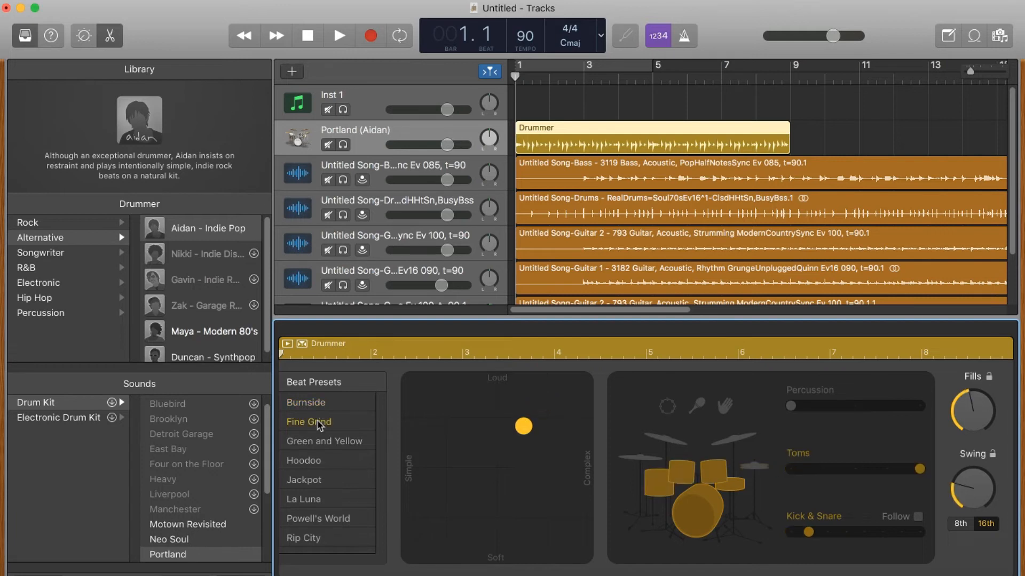
{"action": "left_click", "coordinate": [318, 410]}
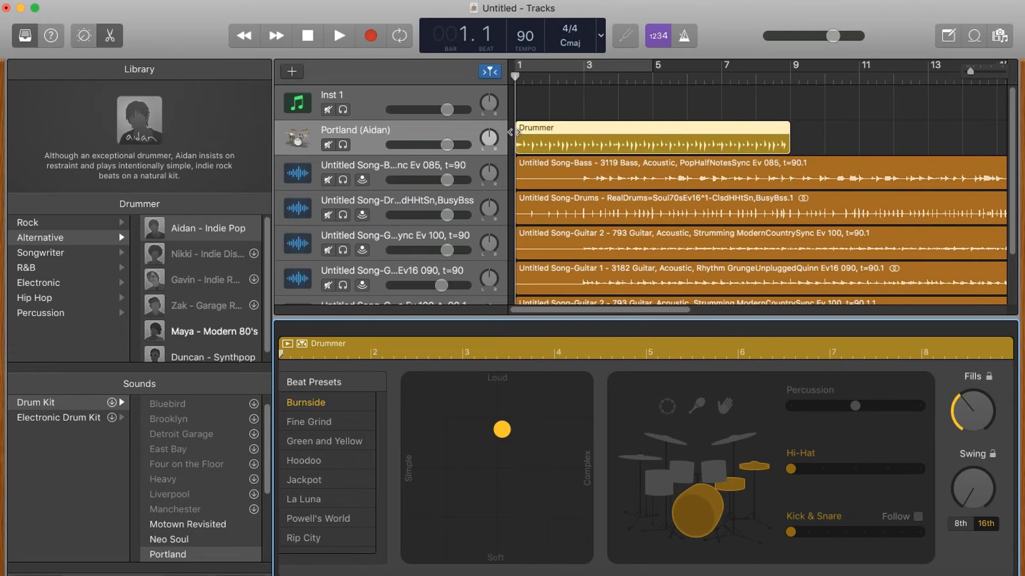
Step: Move the Drummer region to bar 3, loop it to about bar 35, and play it back
{"action": "left_click_drag", "start_coordinate": [515, 131], "coordinate": [584, 131]}
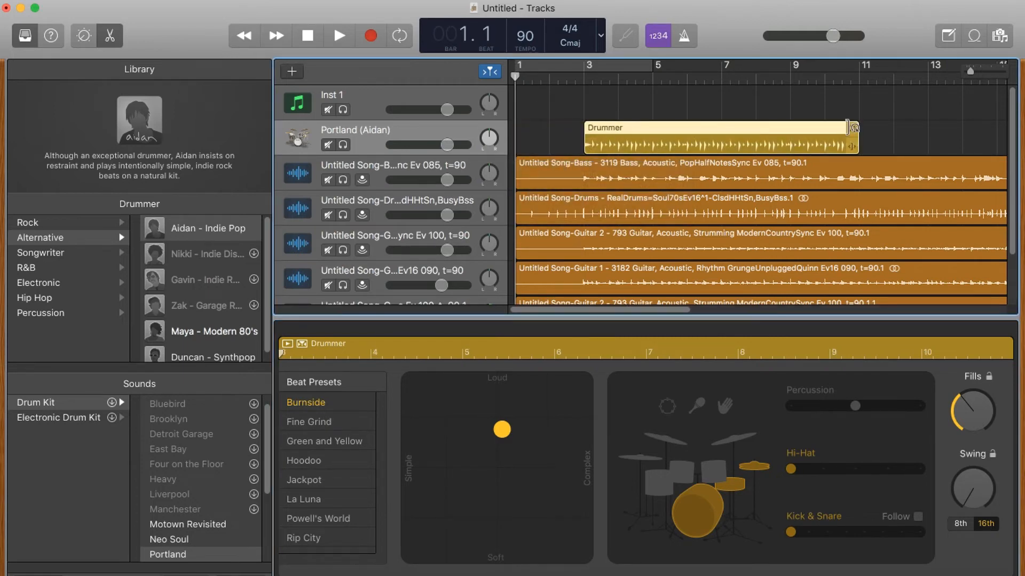
{"action": "left_click_drag", "start_coordinate": [859, 136], "coordinate": [800, 143]}
{"action": "left_click", "coordinate": [339, 36]}
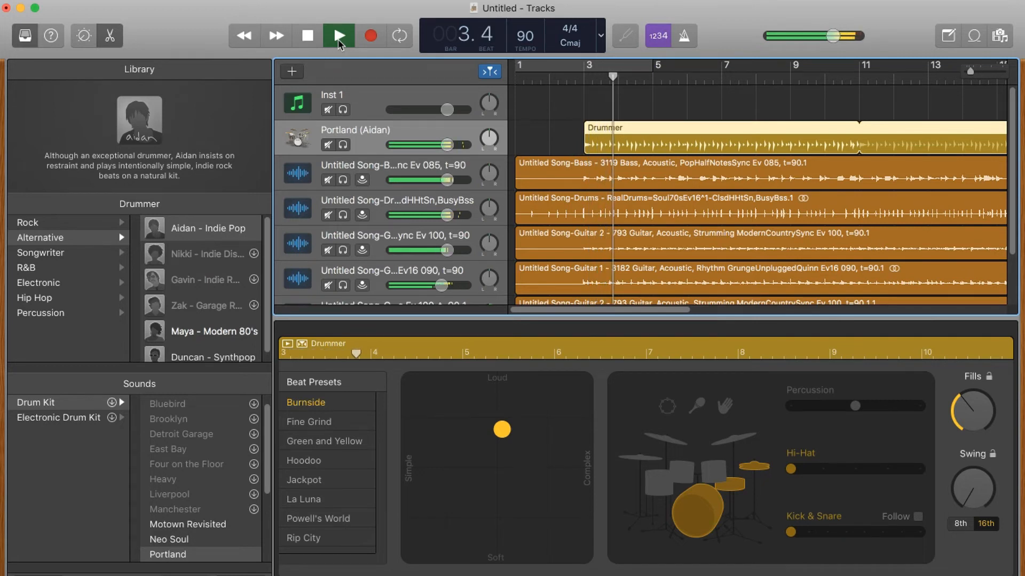
{"action": "left_click_drag", "start_coordinate": [448, 144], "coordinate": [440, 145]}
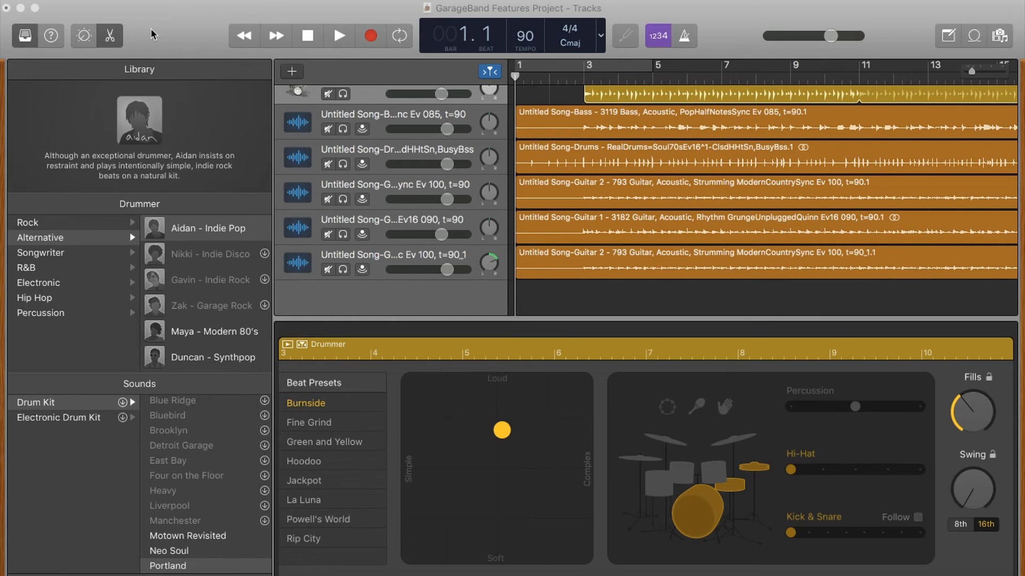
Step: Add a Guitar 1 audio track using the Brit and Clean amp, monitoring Input 1
{"action": "left_click", "coordinate": [151, 34]}
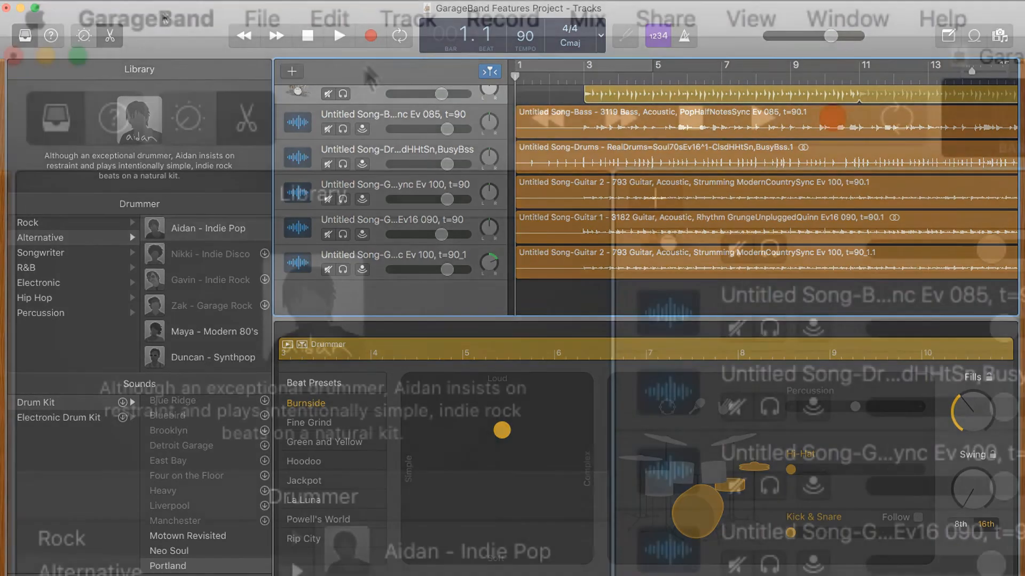
{"action": "left_click", "coordinate": [182, 1]}
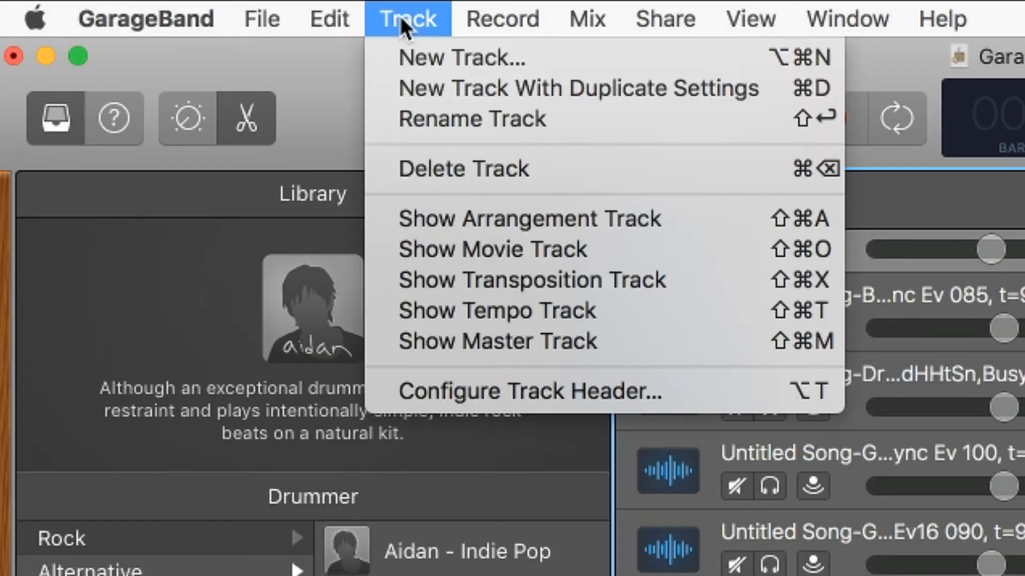
{"action": "left_click", "coordinate": [428, 46]}
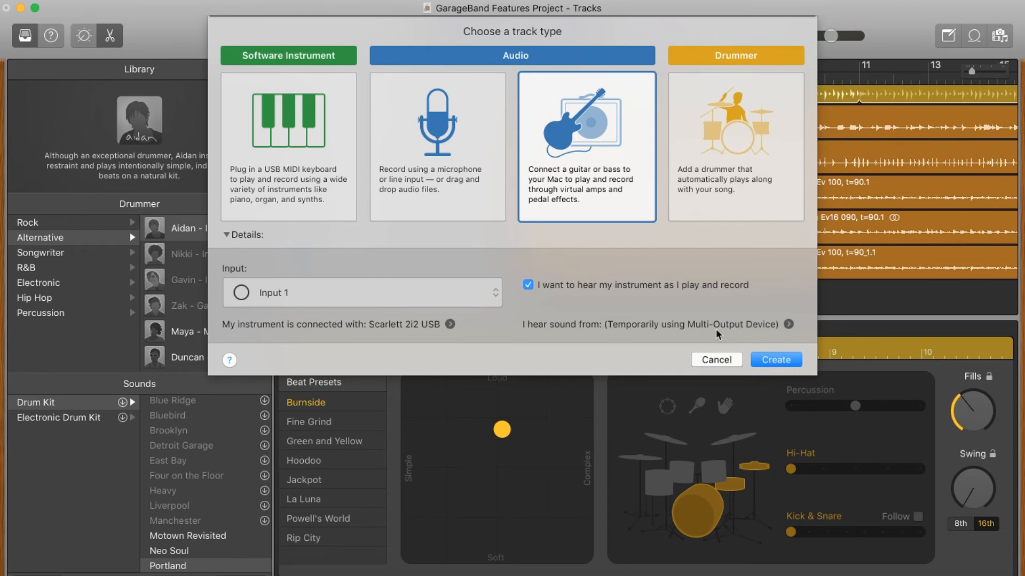
{"action": "left_click", "coordinate": [776, 360]}
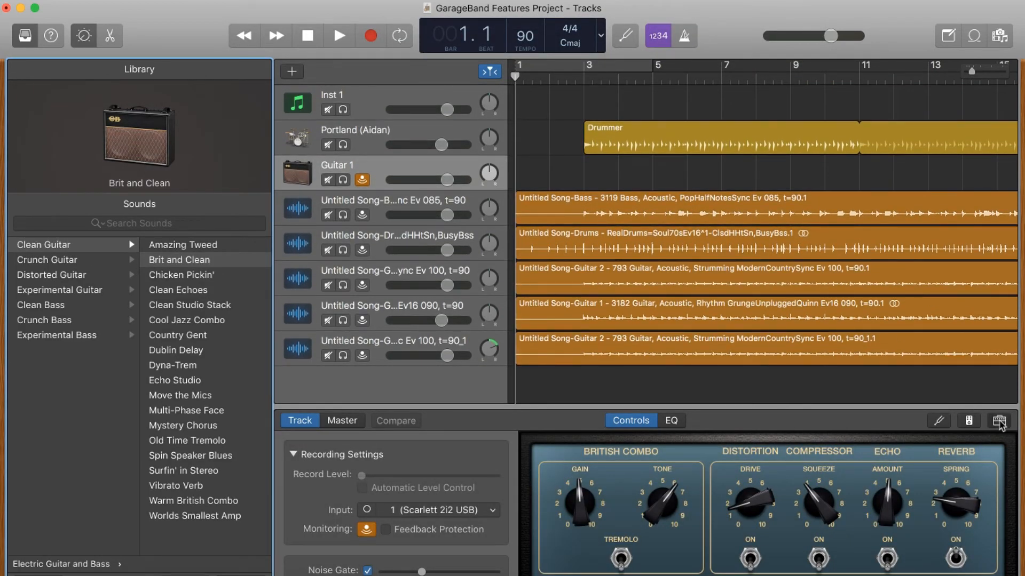
Step: In Guitar 1's Amp Designer, choose the Silverface Combo model and set Reverb Level to 0
{"action": "left_click", "coordinate": [999, 421]}
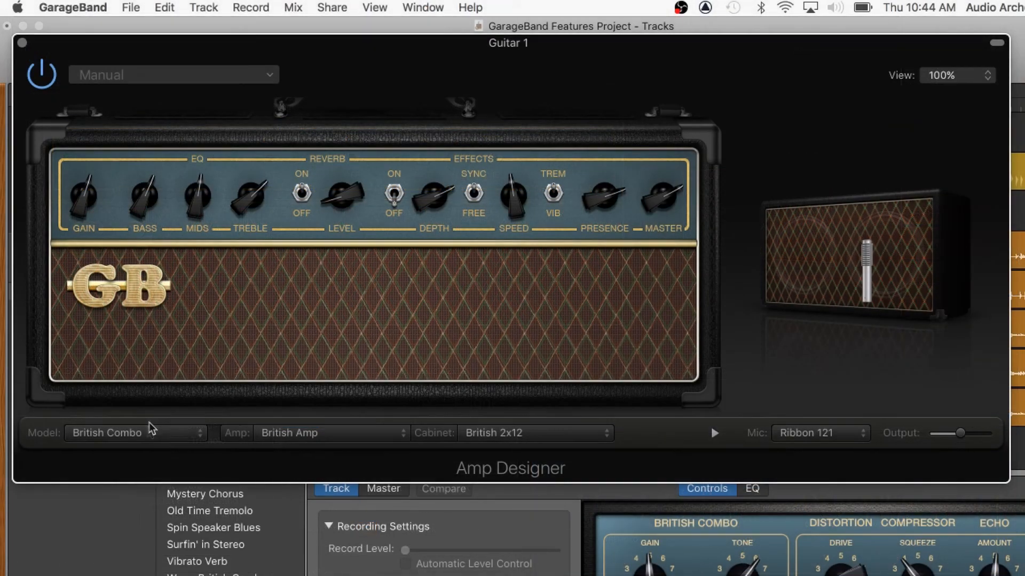
{"action": "left_click", "coordinate": [147, 435]}
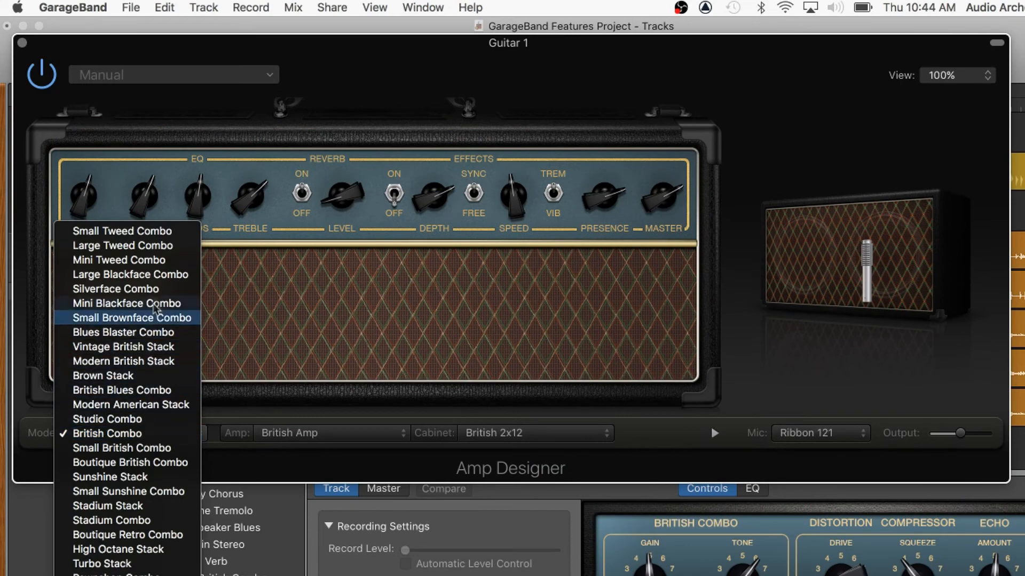
{"action": "left_click", "coordinate": [158, 291]}
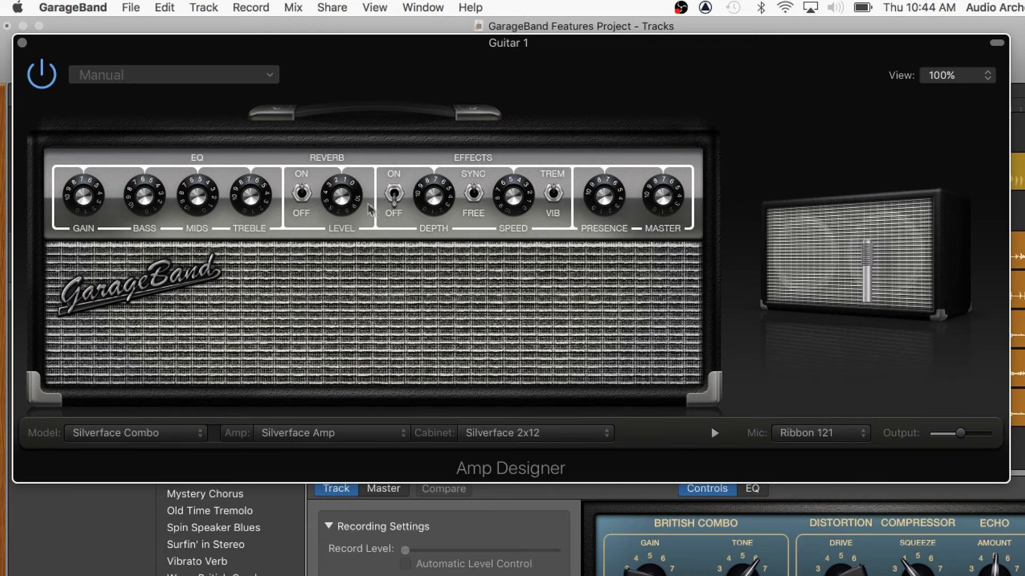
{"action": "left_click_drag", "start_coordinate": [344, 199], "coordinate": [335, 268]}
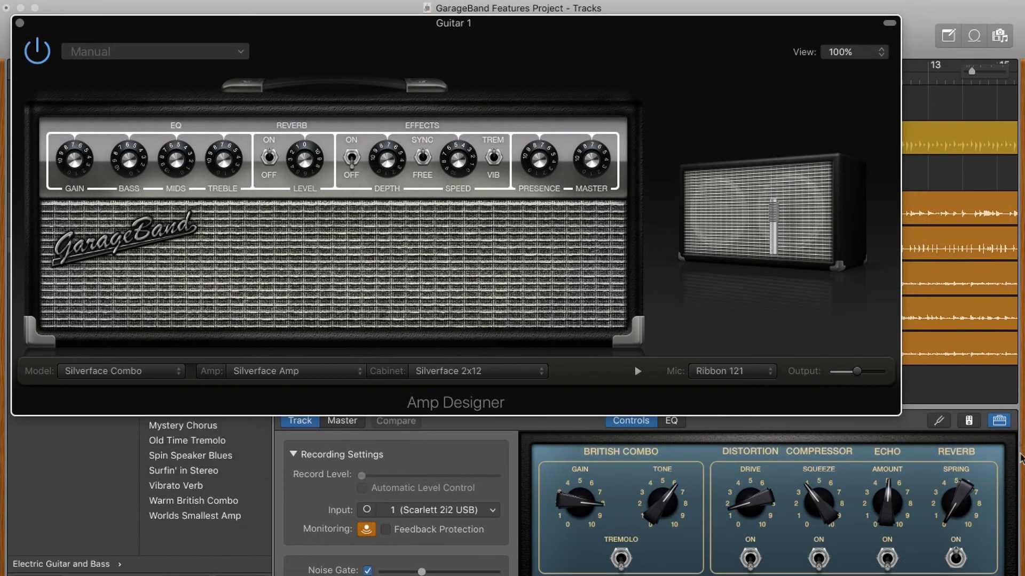
{"action": "left_click", "coordinate": [1000, 421]}
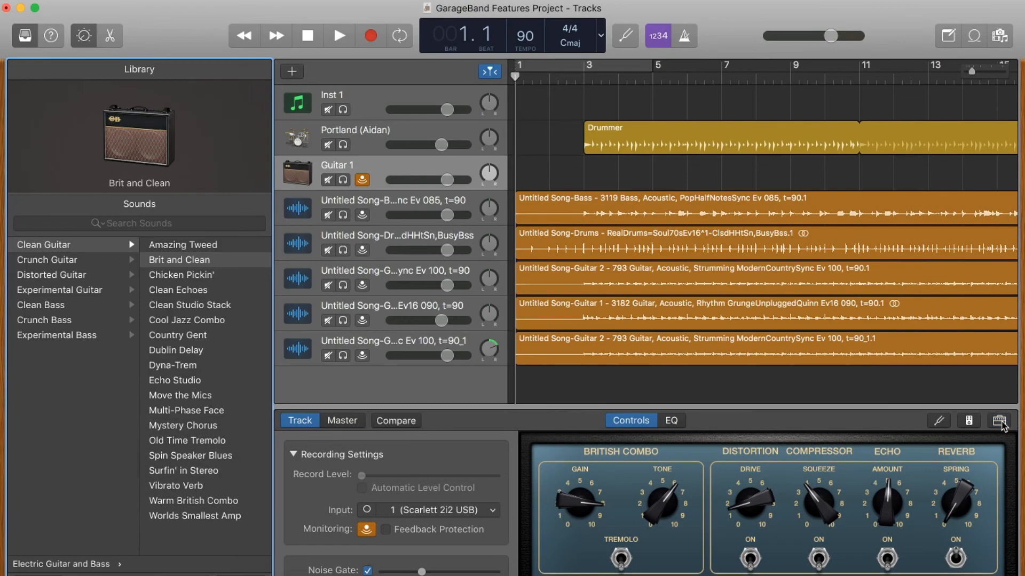
Step: Remove the Squash Compressor pedal from Guitar 1's Pedalboard
{"action": "left_click", "coordinate": [969, 422]}
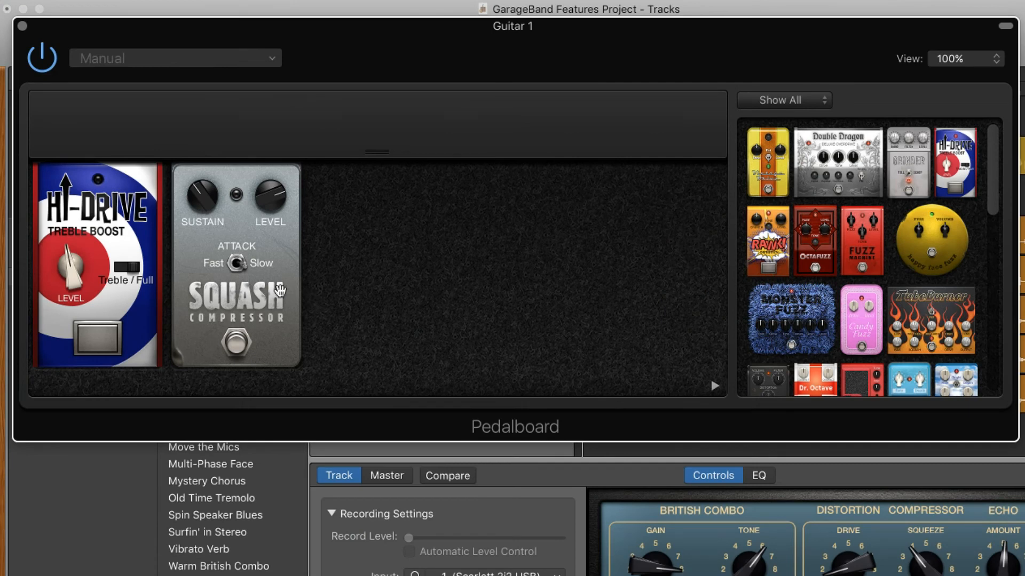
{"action": "left_click_drag", "start_coordinate": [280, 291], "coordinate": [963, 284]}
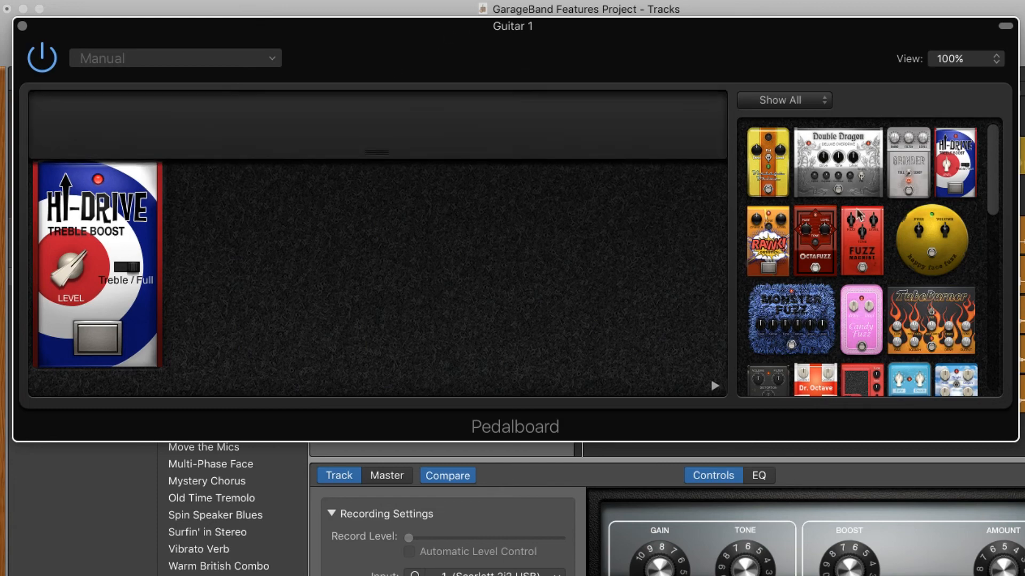
{"action": "scroll", "coordinate": [912, 307], "scroll_direction": "down", "scroll_amount": 10}
Step: Add Blue Echo after Hi-Drive with more repeats and slightly less mix, then add Spring Box
{"action": "left_click_drag", "start_coordinate": [817, 291], "coordinate": [395, 286]}
{"action": "left_click_drag", "start_coordinate": [237, 191], "coordinate": [236, 152]}
{"action": "left_click_drag", "start_coordinate": [279, 192], "coordinate": [278, 207]}
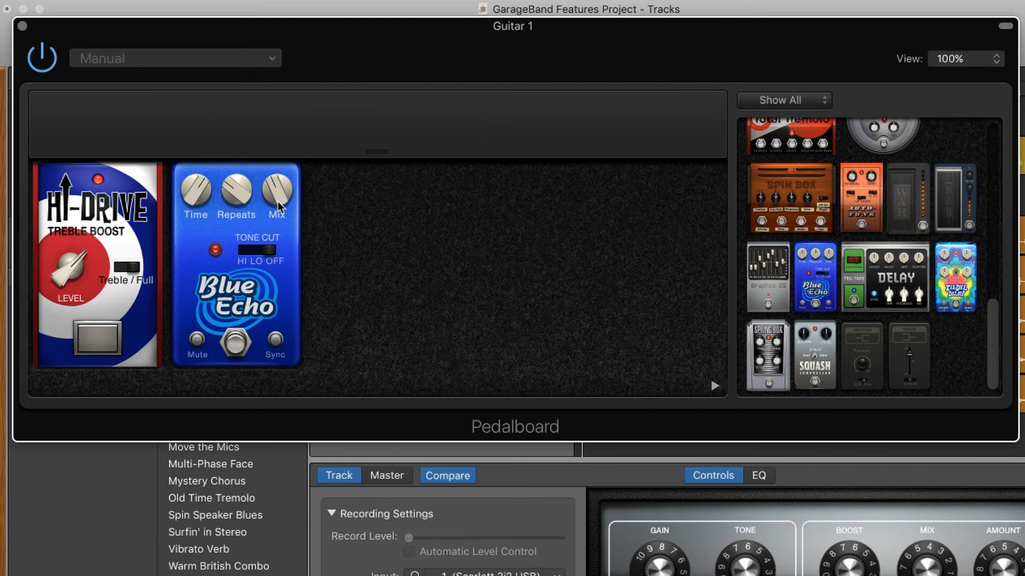
{"action": "left_click_drag", "start_coordinate": [768, 355], "coordinate": [402, 309]}
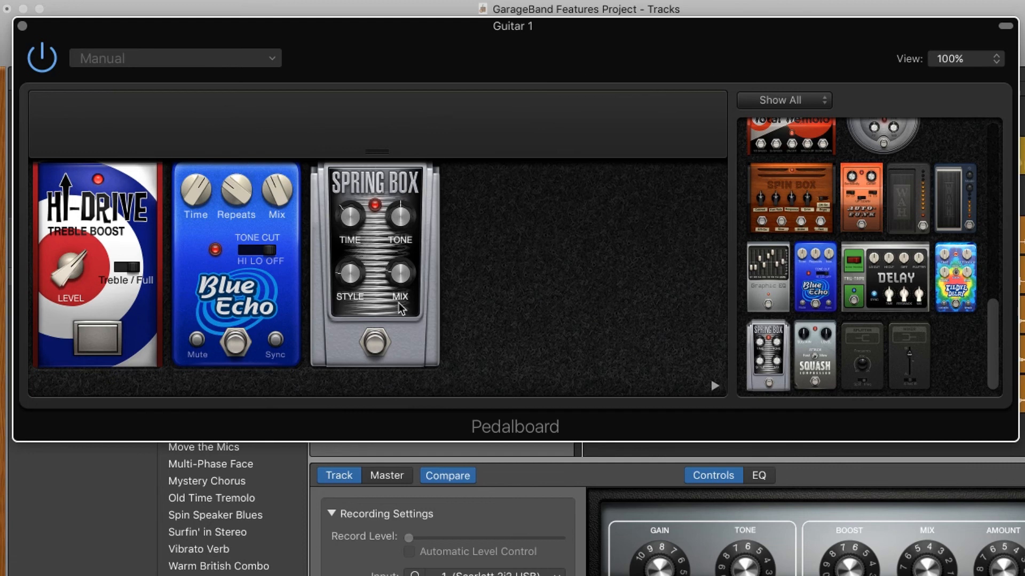
Step: Record a guitar take on Guitar 1, creating the Guitar 1#01 region
{"action": "left_click", "coordinate": [22, 25]}
{"action": "left_click", "coordinate": [421, 52]}
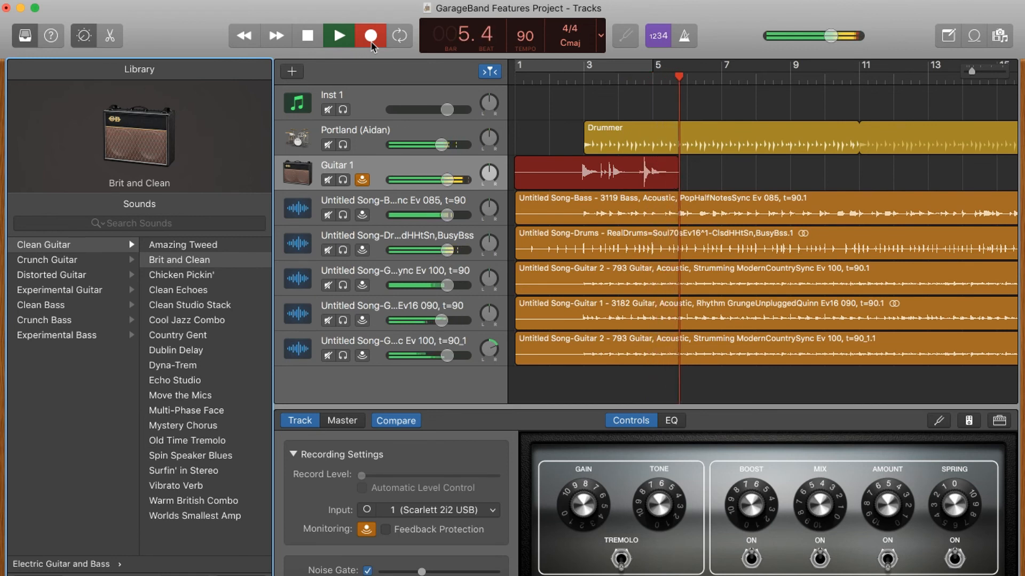
{"action": "left_click", "coordinate": [371, 44]}
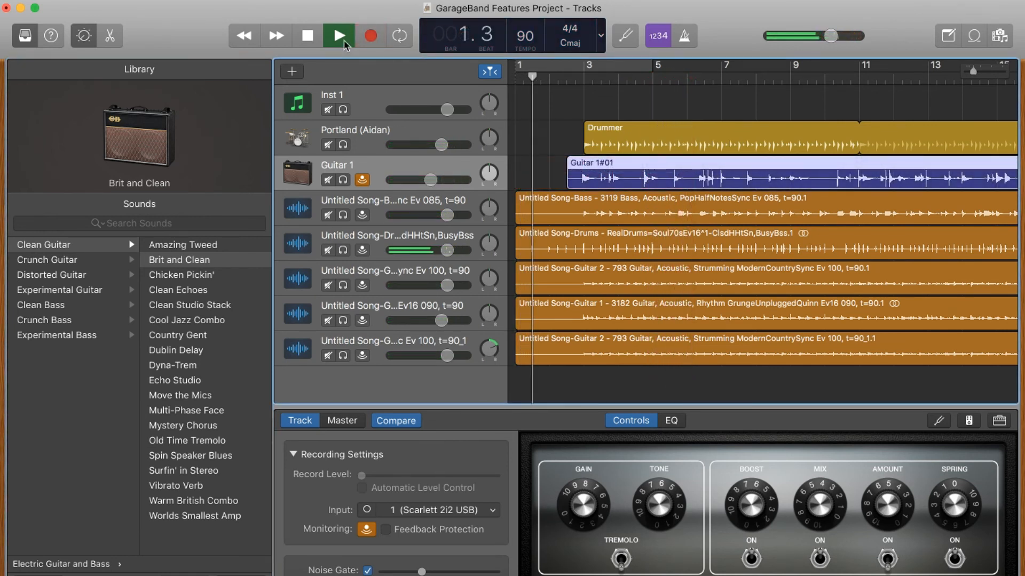